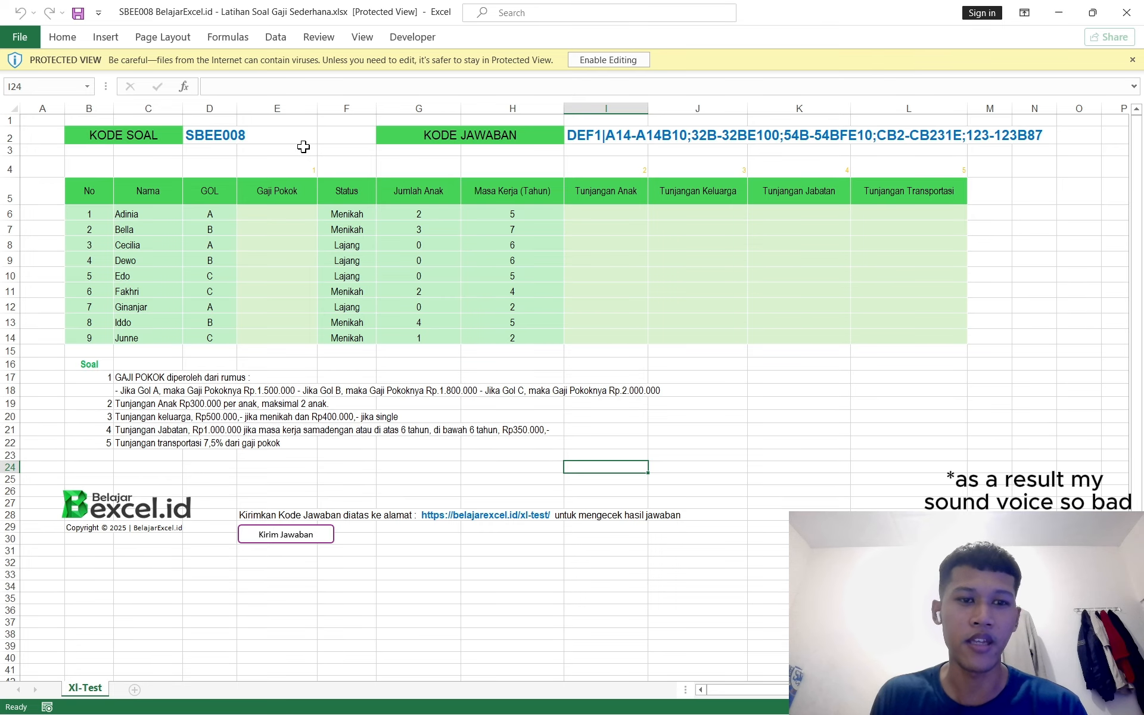
- Enable editing of the protected workbook
{"action": "left_click", "coordinate": [613, 59]}
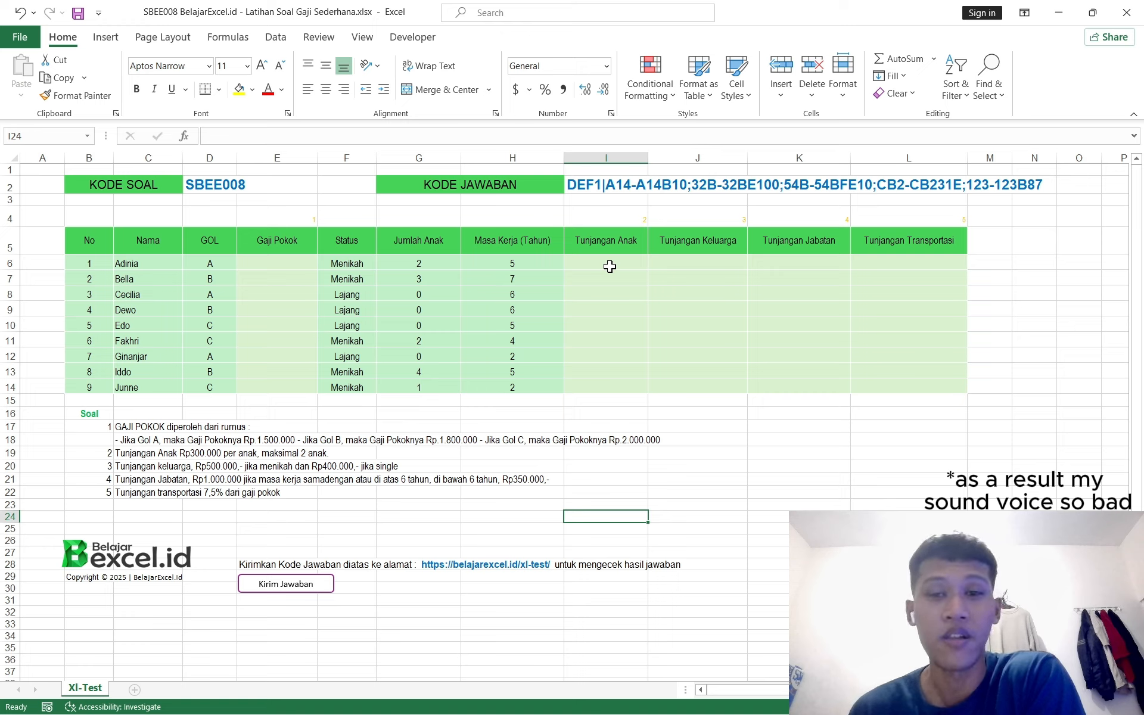
- Examine the salary table's columns and the Soal rules beneath it for base salary and allowances
{"action": "left_click", "coordinate": [609, 267]}
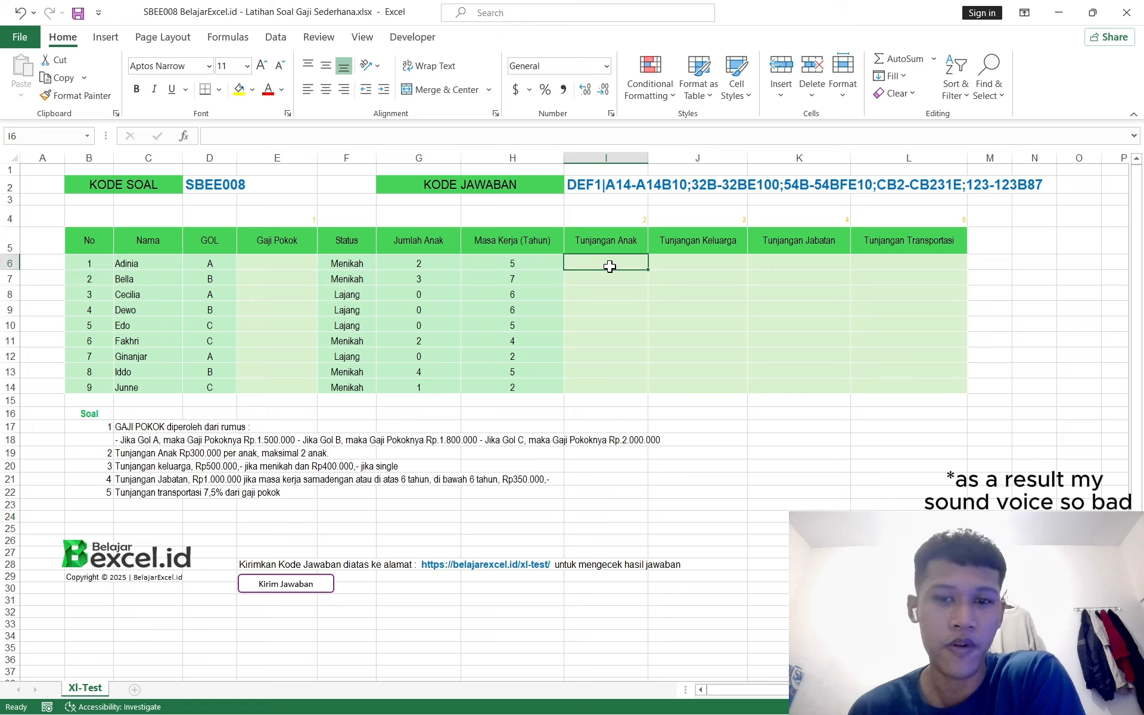
{"action": "left_click", "coordinate": [613, 292]}
{"action": "left_click", "coordinate": [633, 263]}
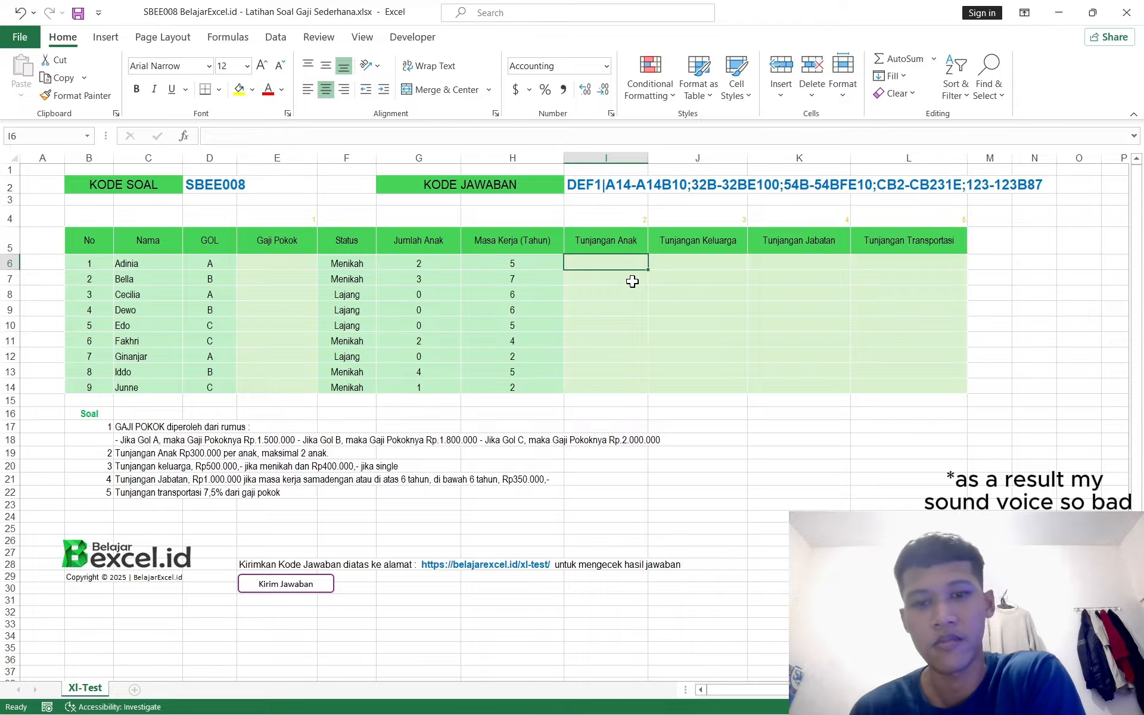
{"action": "left_click", "coordinate": [606, 247]}
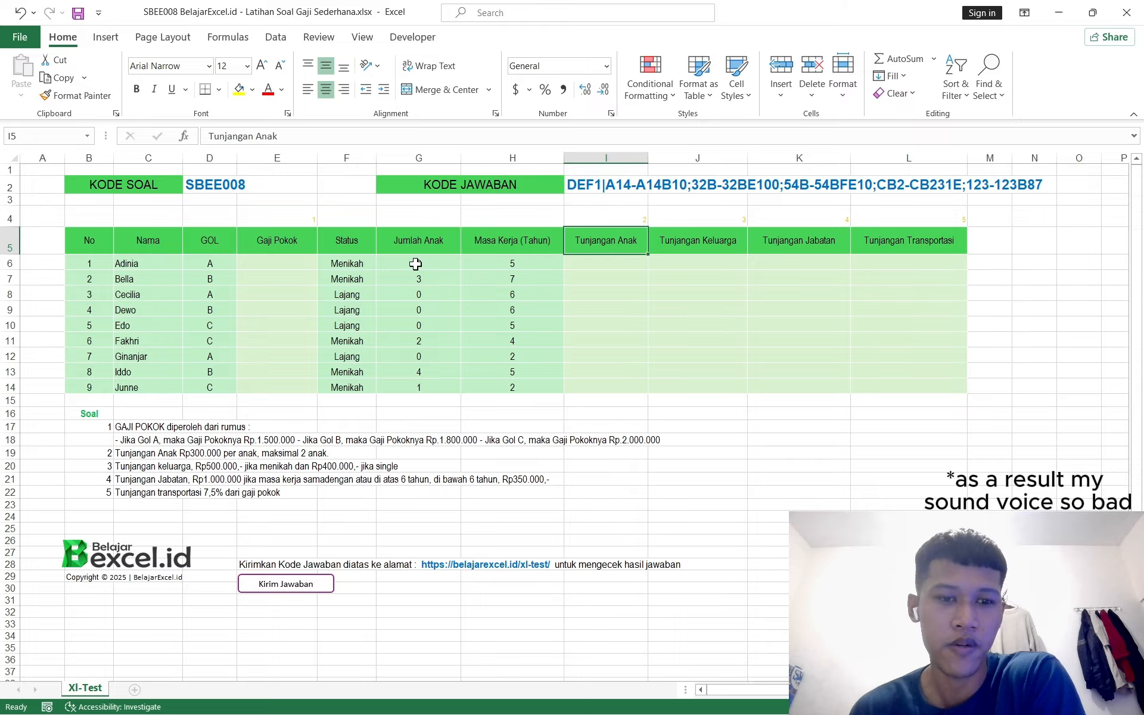
{"action": "left_click", "coordinate": [292, 251]}
{"action": "left_click", "coordinate": [656, 263]}
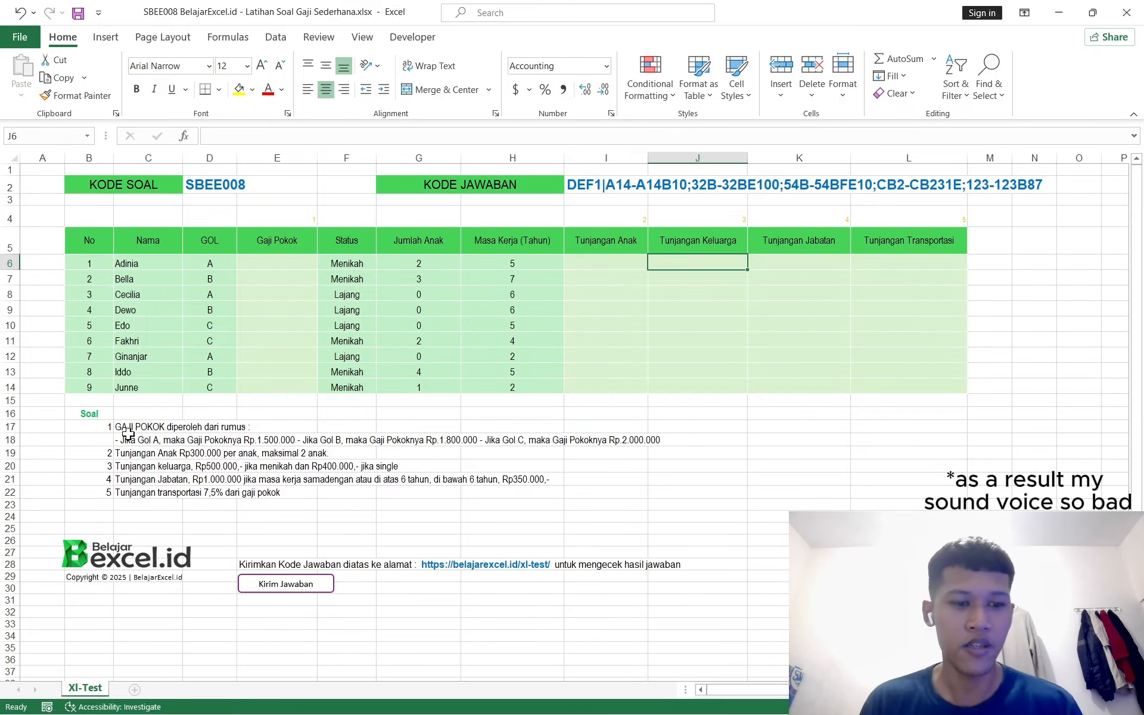
{"action": "scroll", "coordinate": [249, 427], "scroll_direction": "up", "scroll_amount": 2}
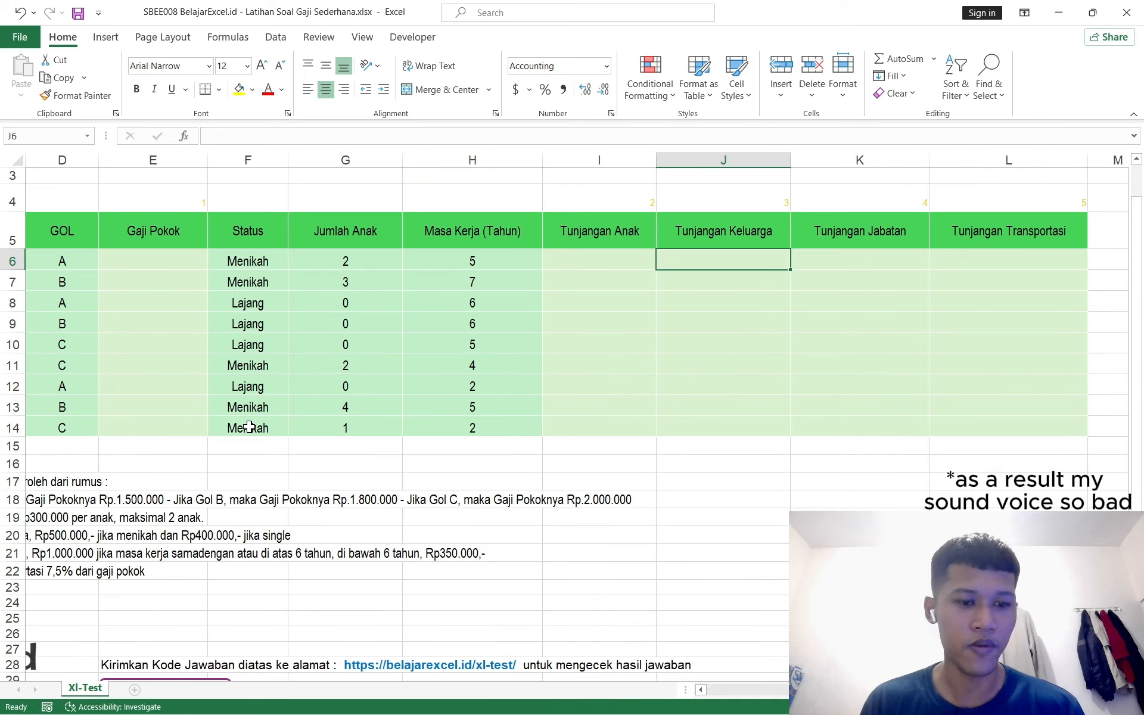
{"action": "scroll", "coordinate": [249, 426], "scroll_direction": "down", "scroll_amount": 2}
{"action": "left_click_drag", "start_coordinate": [82, 238], "coordinate": [912, 393]}
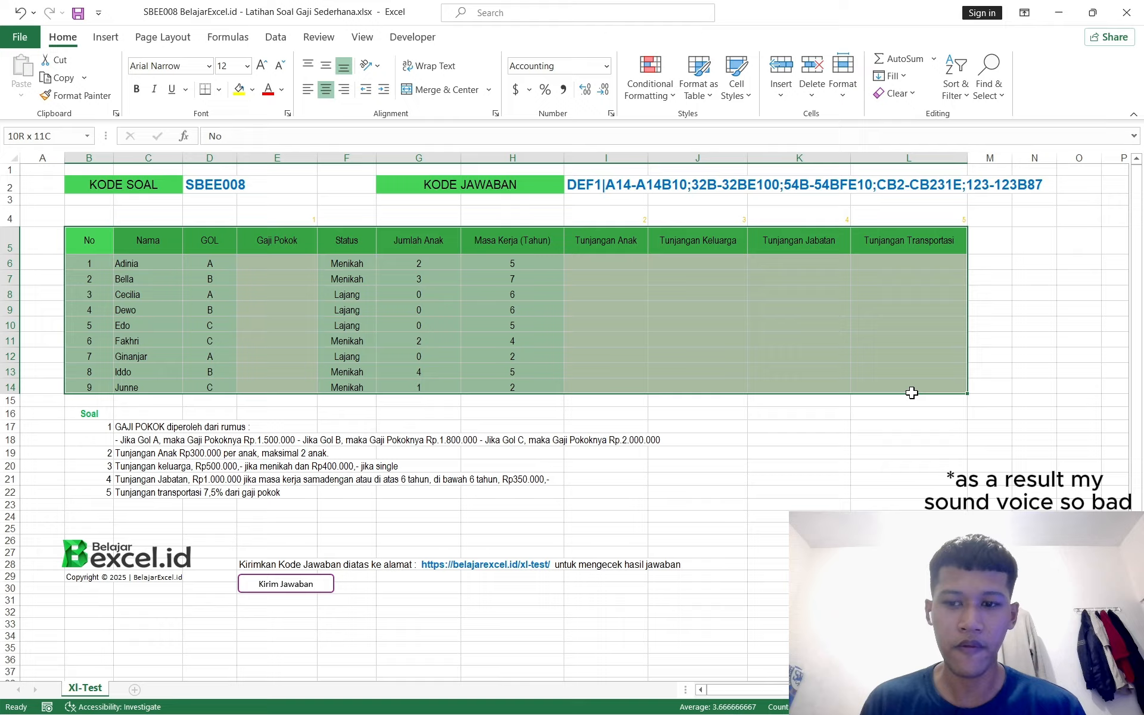
{"action": "left_click", "coordinate": [546, 325]}
{"action": "left_click_drag", "start_coordinate": [71, 239], "coordinate": [932, 388]}
{"action": "left_click", "coordinate": [442, 310]}
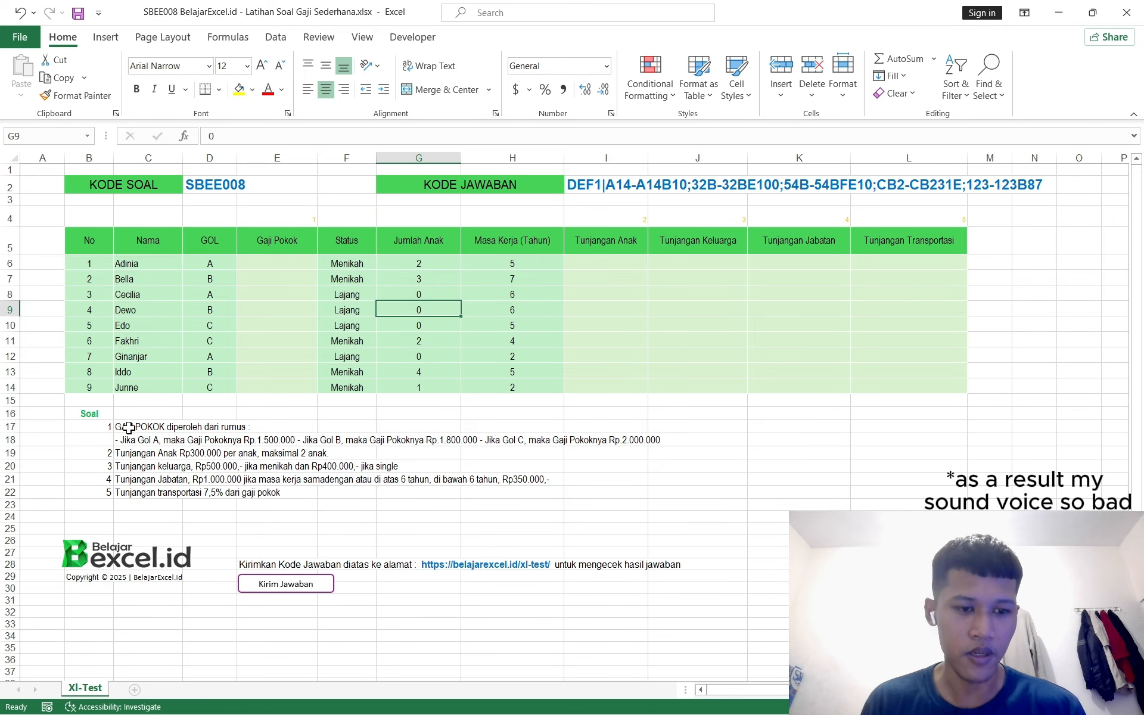
{"action": "left_click_drag", "start_coordinate": [107, 427], "coordinate": [158, 428]}
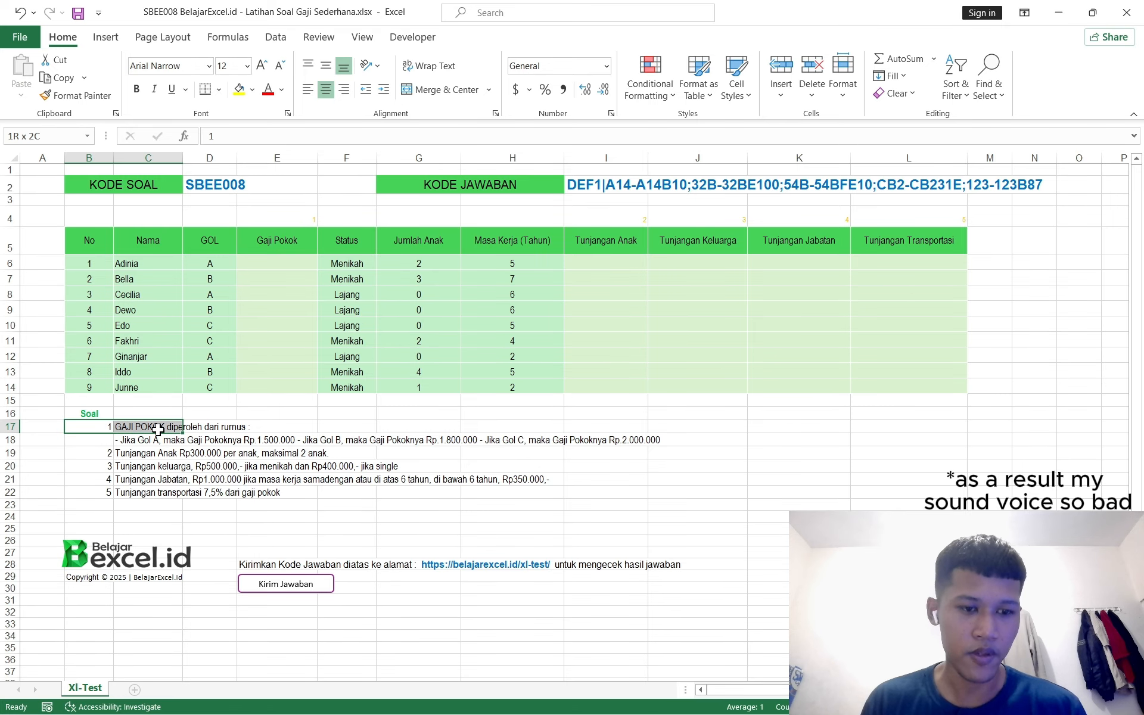
{"action": "left_click", "coordinate": [273, 425]}
{"action": "left_click", "coordinate": [220, 439]}
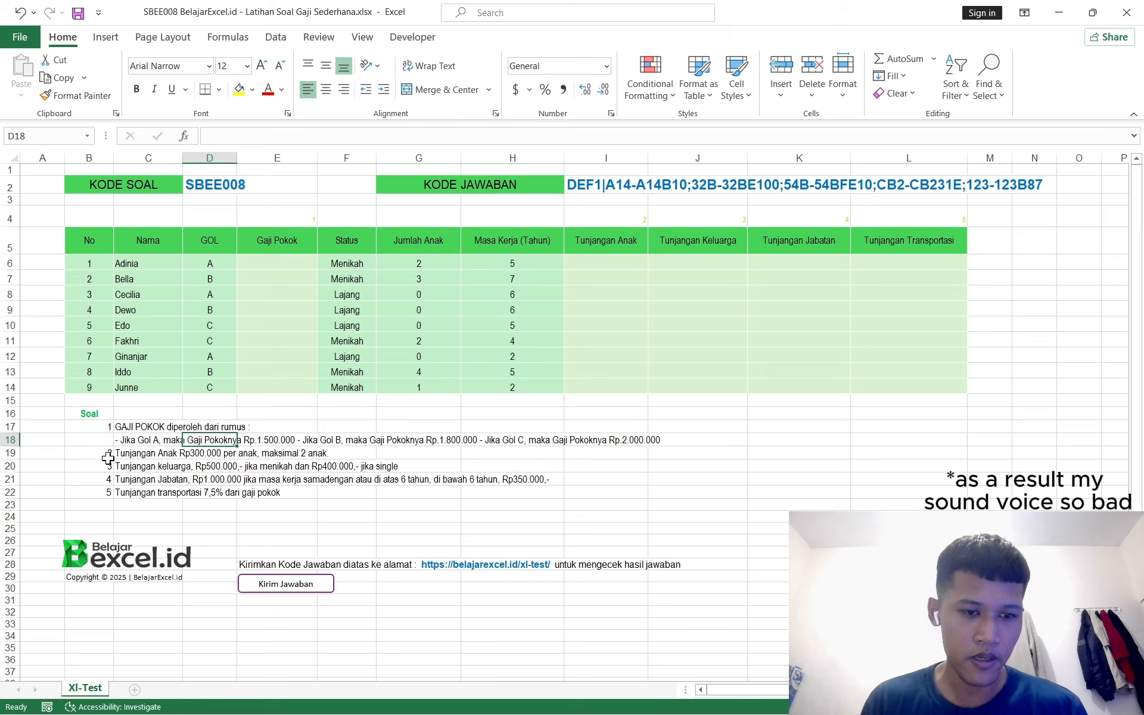
{"action": "left_click", "coordinate": [205, 453]}
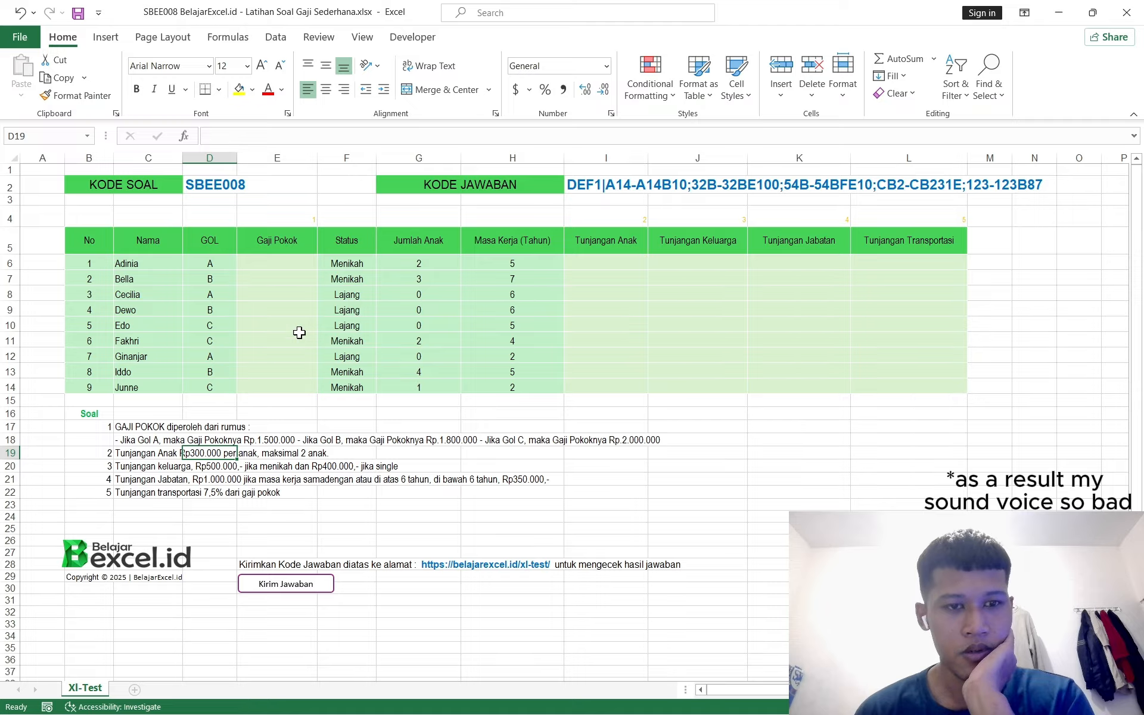
- Enter a SWITCH formula in Gaji Pokok cell E6 that checks D6, returning 1500000 for "A" and 1800000 for "B"
{"action": "left_click", "coordinate": [285, 265]}
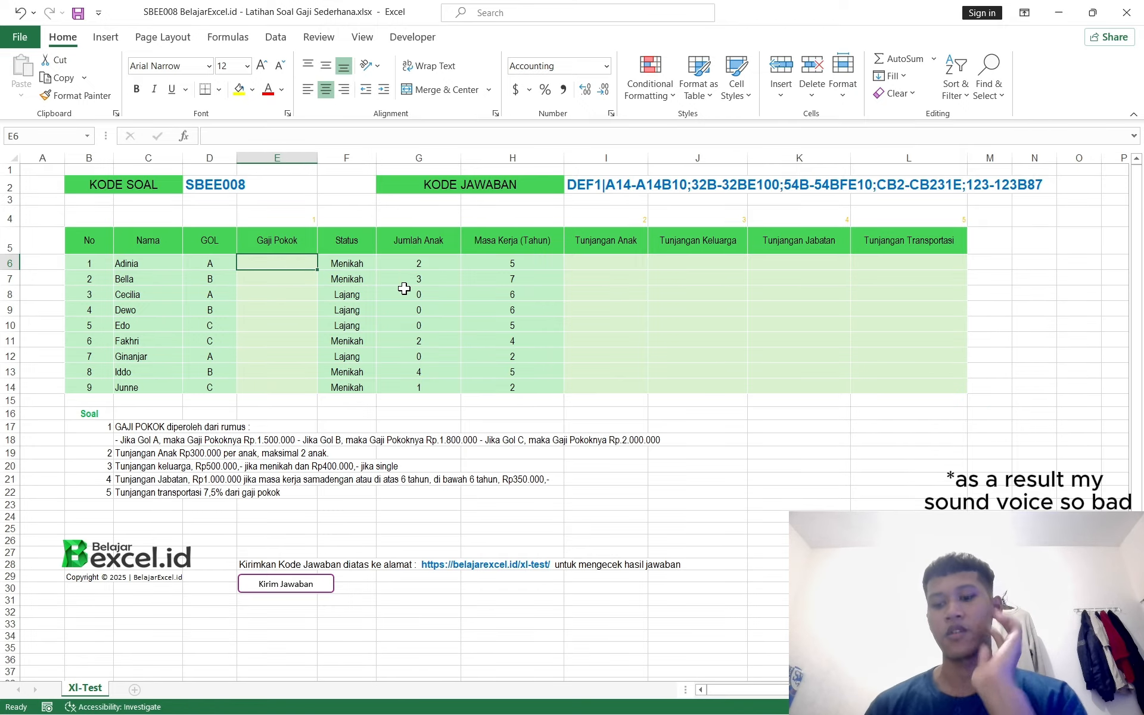
{"action": "type", "text": "=swit"}
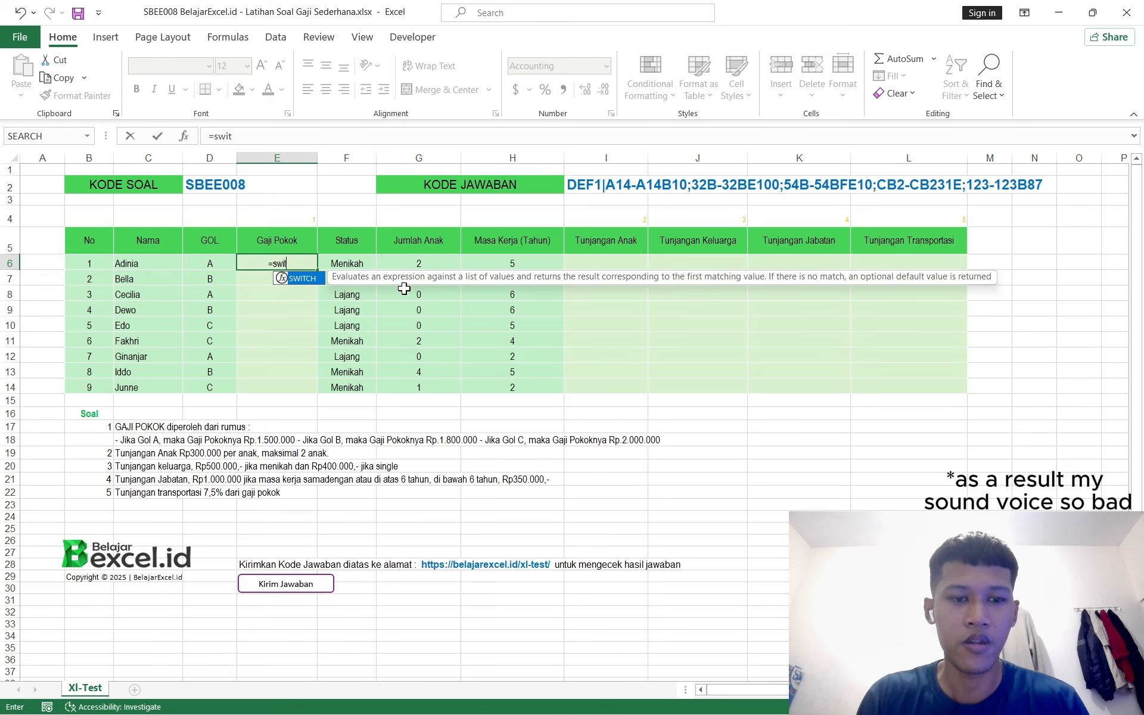
{"action": "key", "text": "Tab"}
{"action": "left_click", "coordinate": [222, 260]}
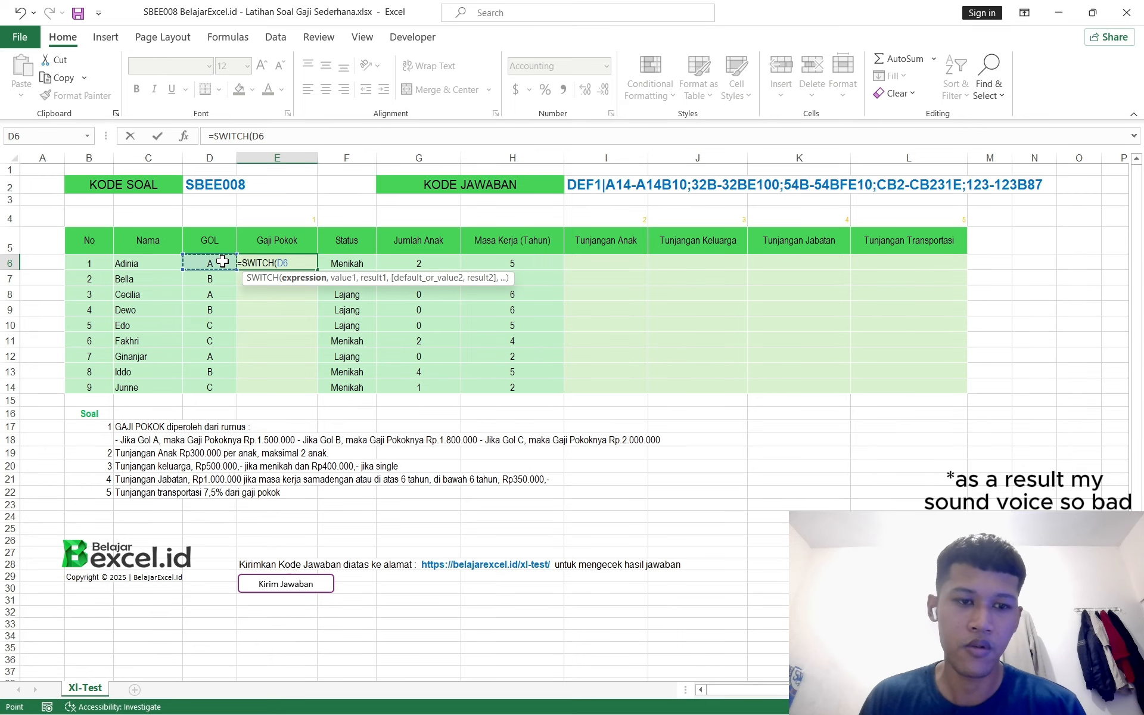
{"action": "type", "text": ", "}
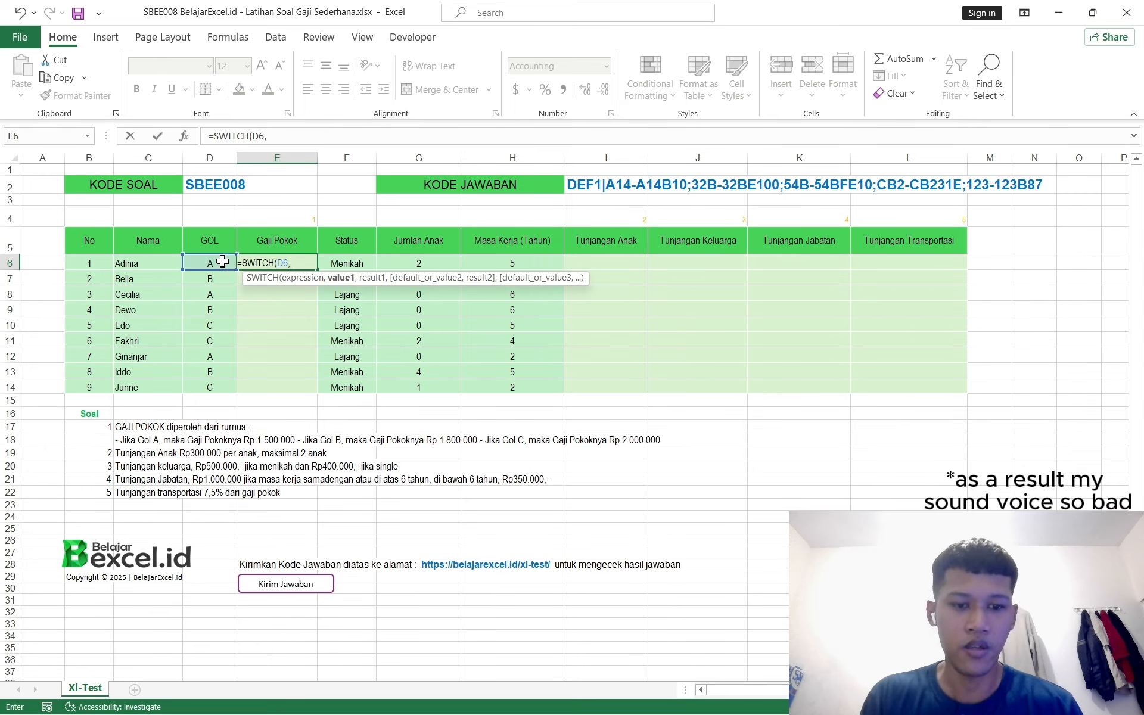
{"action": "type", "text": "\"a"}
{"action": "key", "text": "BackSpace"}
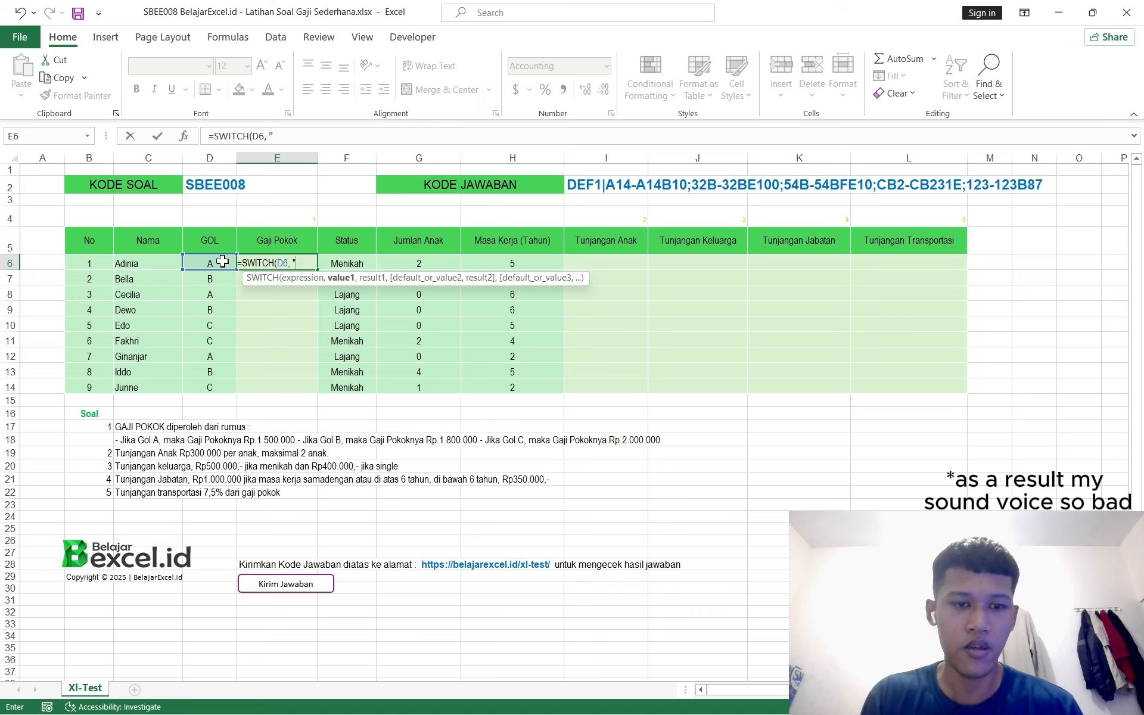
{"action": "type", "text": "A\", "}
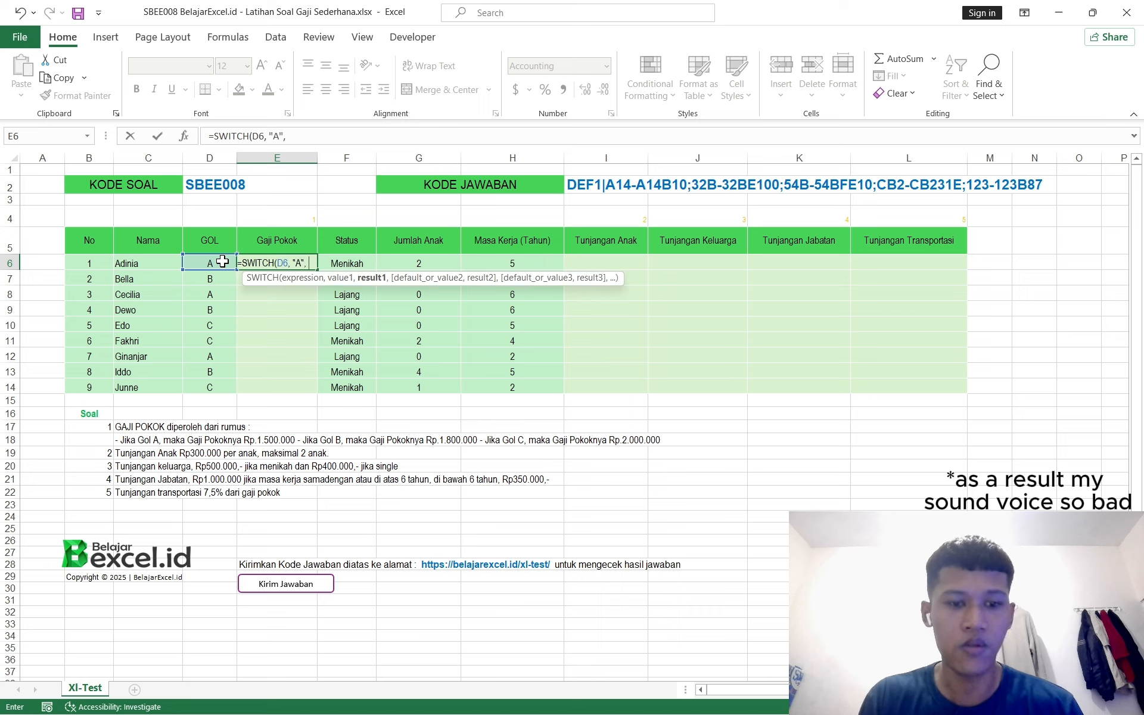
{"action": "type", "text": "150"}
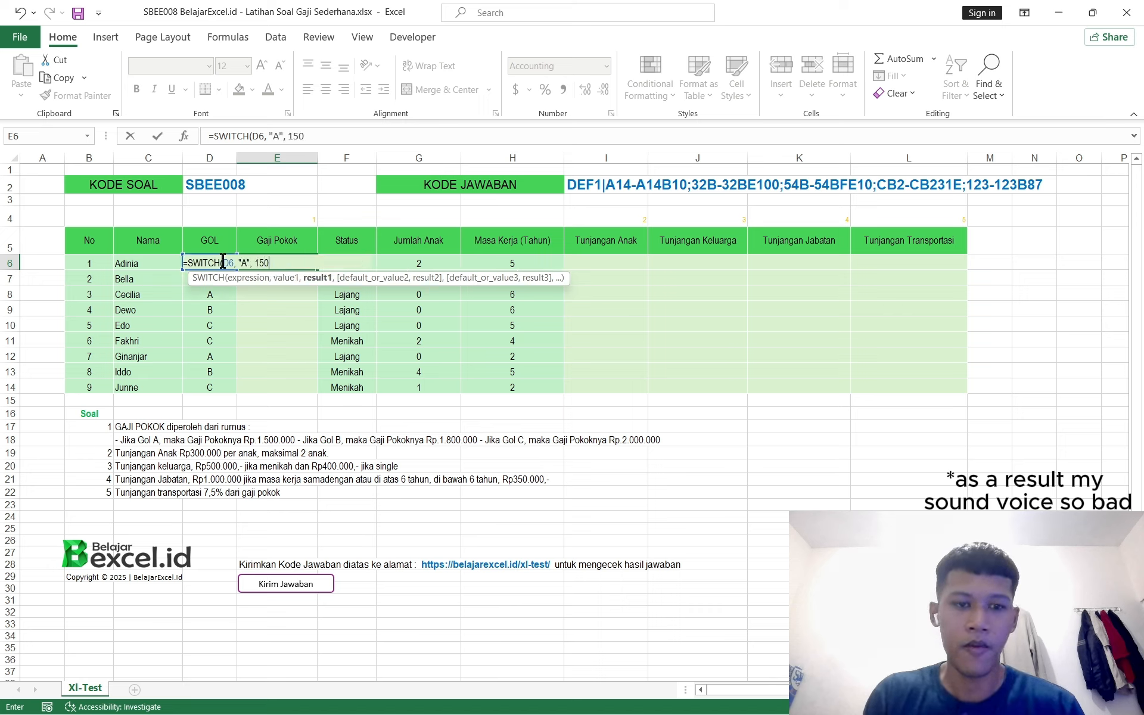
{"action": "type", "text": "0000"}
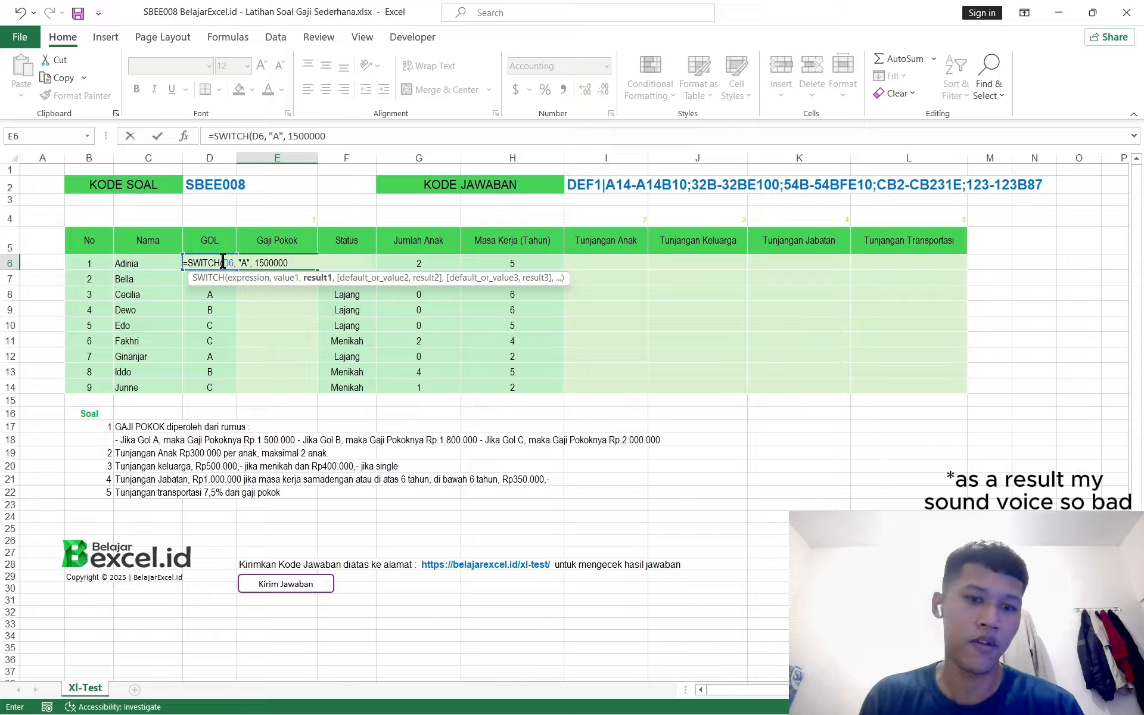
{"action": "type", "text": ", \"B\", "}
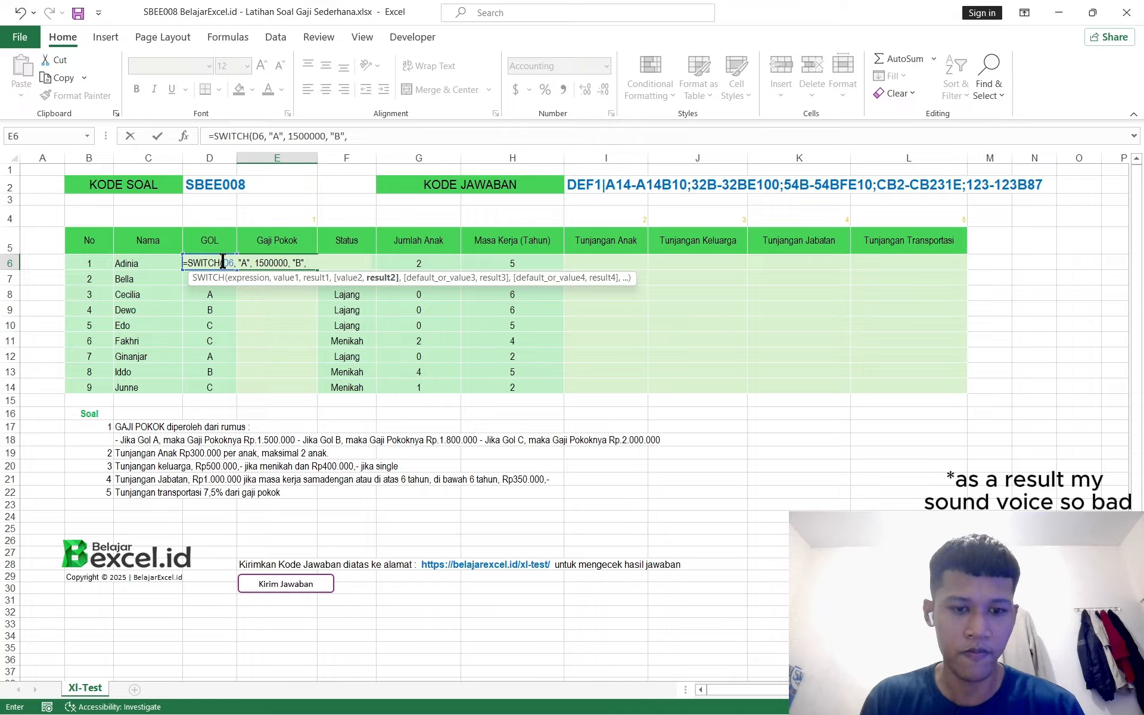
{"action": "type", "text": "1800000"}
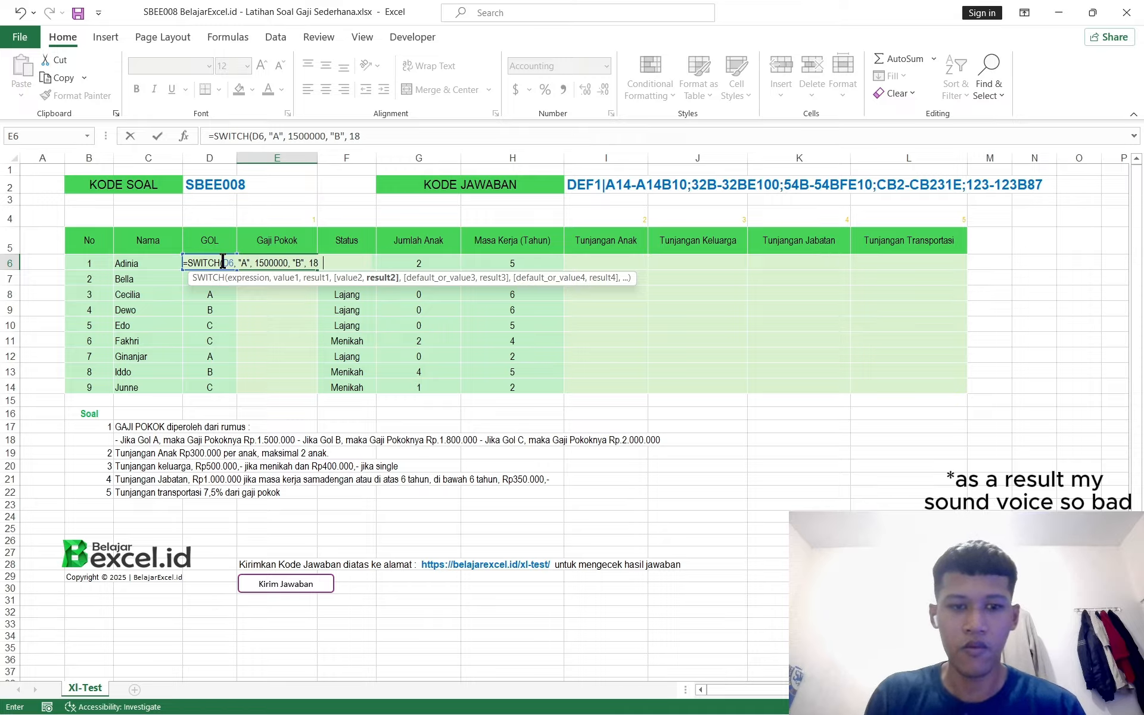
{"action": "type", "text": ", \""}
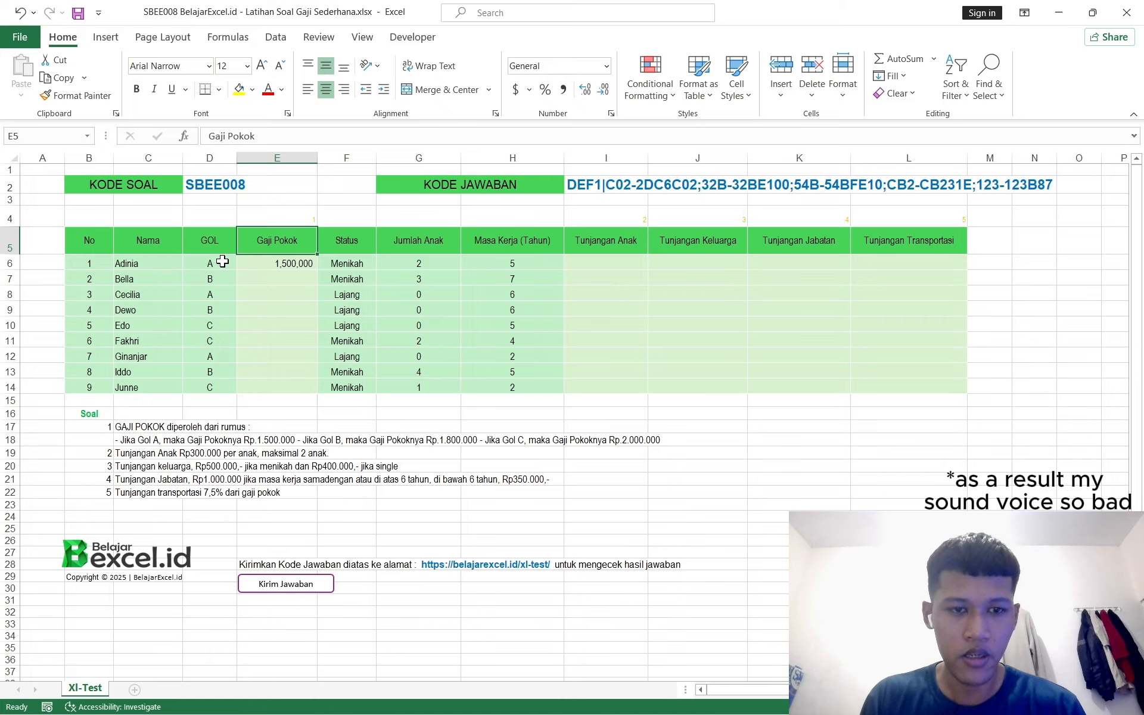
- Extend the SWITCH formula in E6 with the pair "C", 2000000
{"action": "left_click", "coordinate": [271, 262]}
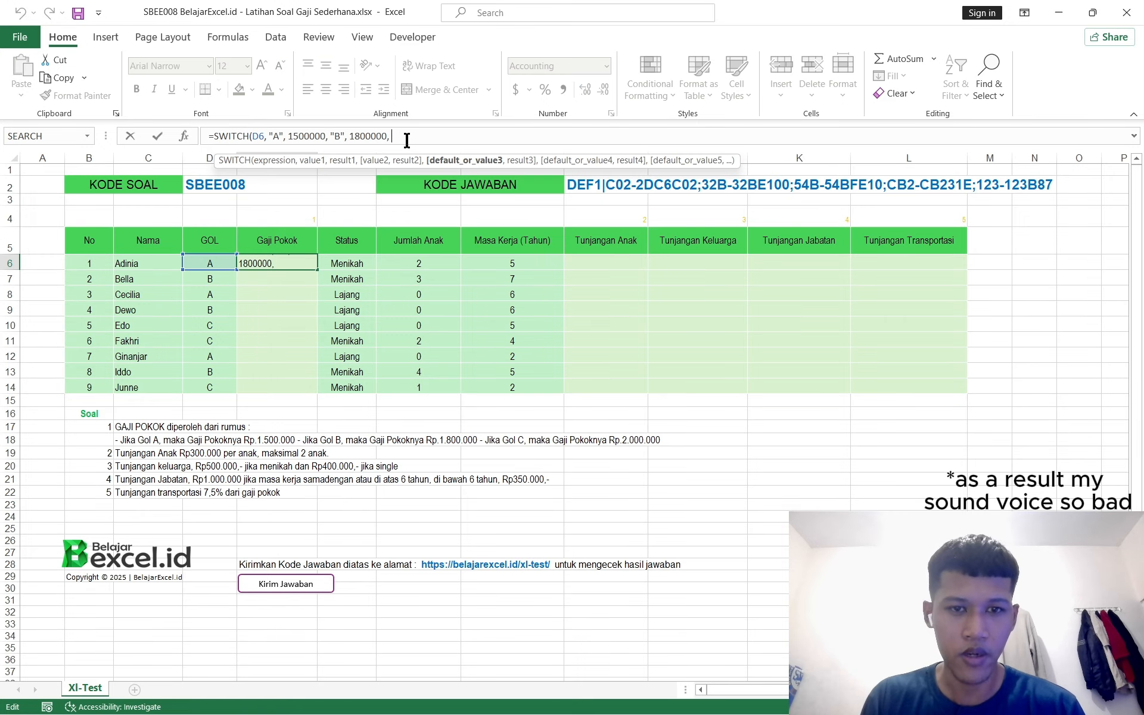
{"action": "type", "text": "\"C\""}
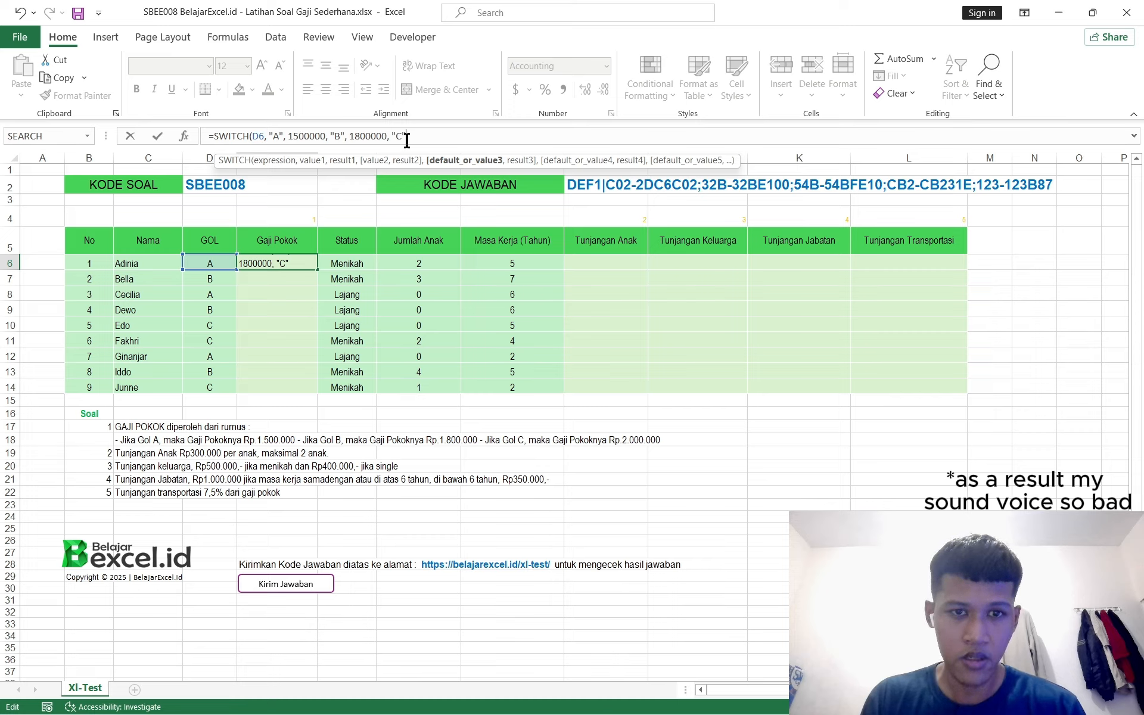
{"action": "type", "text": ", 2000000"}
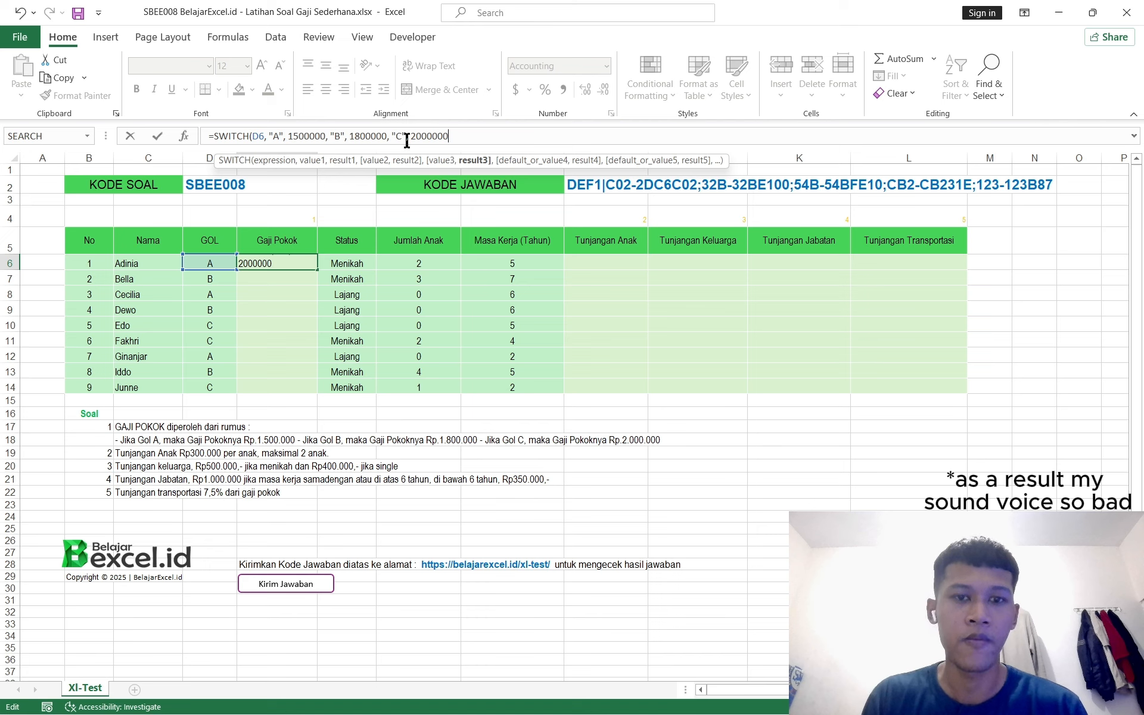
{"action": "type", "text": "\""}
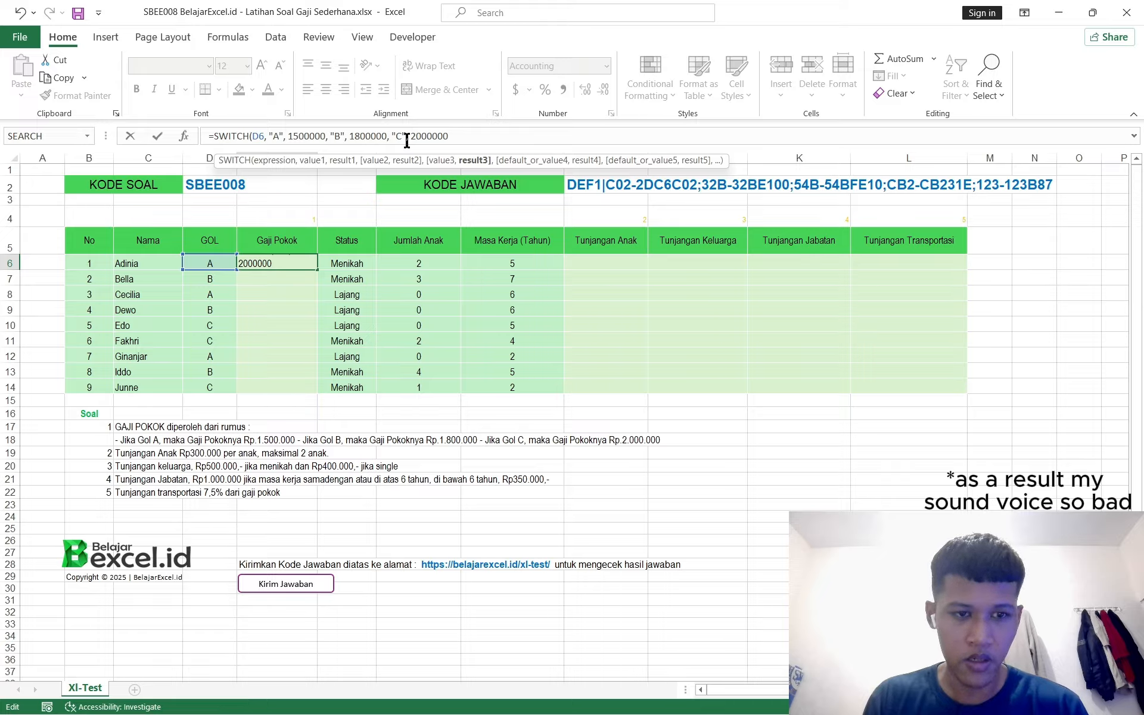
{"action": "key", "text": "Return"}
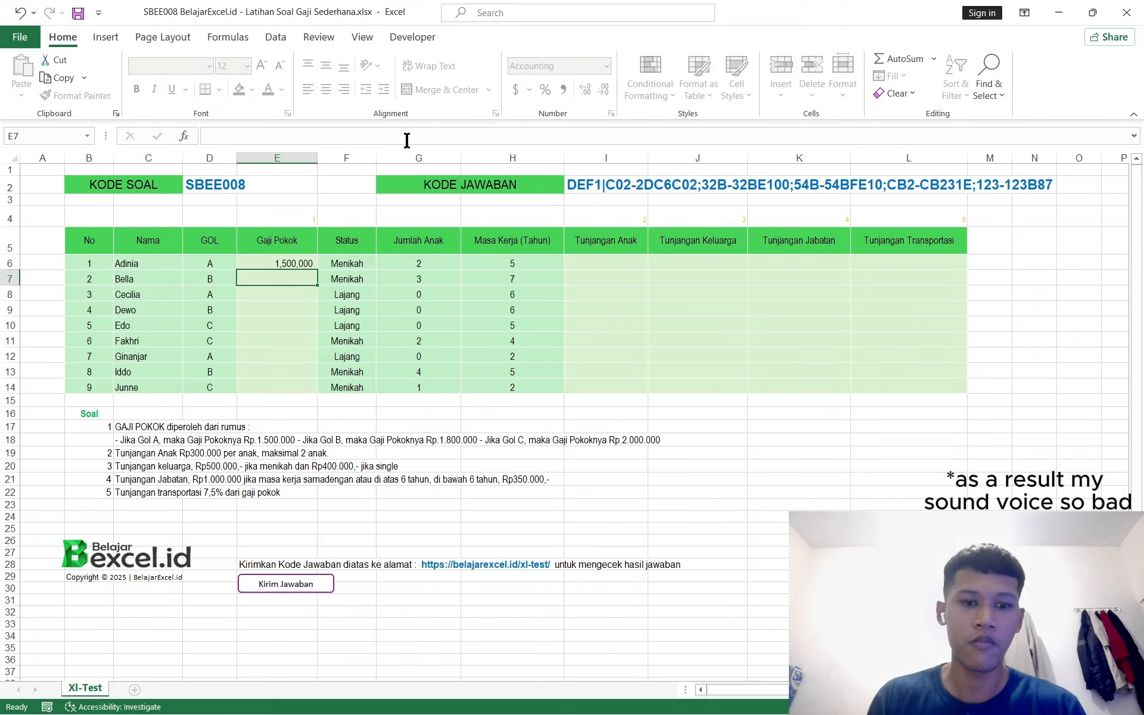
- Fill the Gaji Pokok formula from E6 down to E14
{"action": "left_click", "coordinate": [310, 264]}
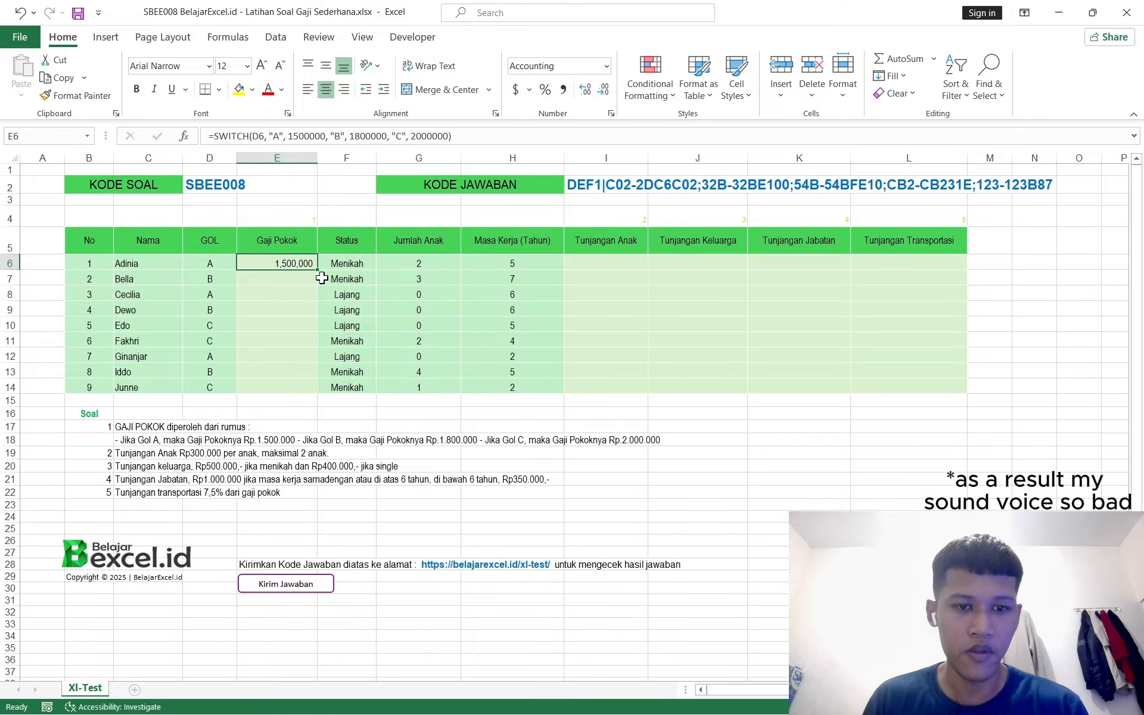
{"action": "left_click_drag", "start_coordinate": [317, 271], "coordinate": [302, 394]}
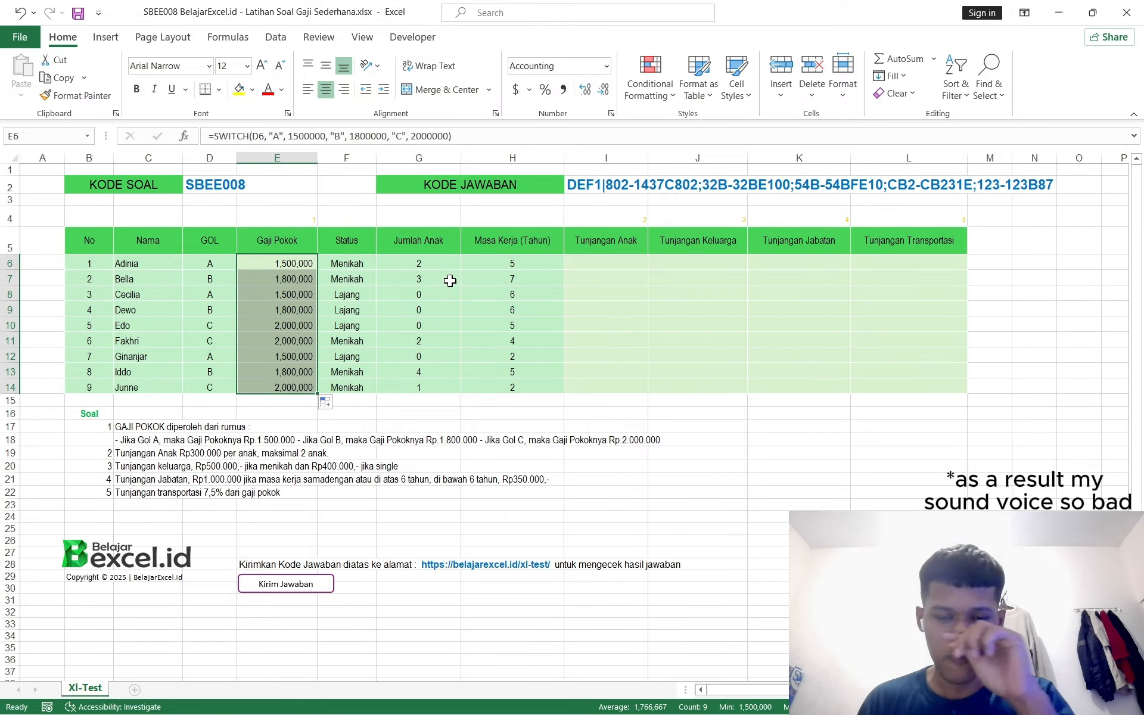
{"action": "left_click", "coordinate": [307, 218]}
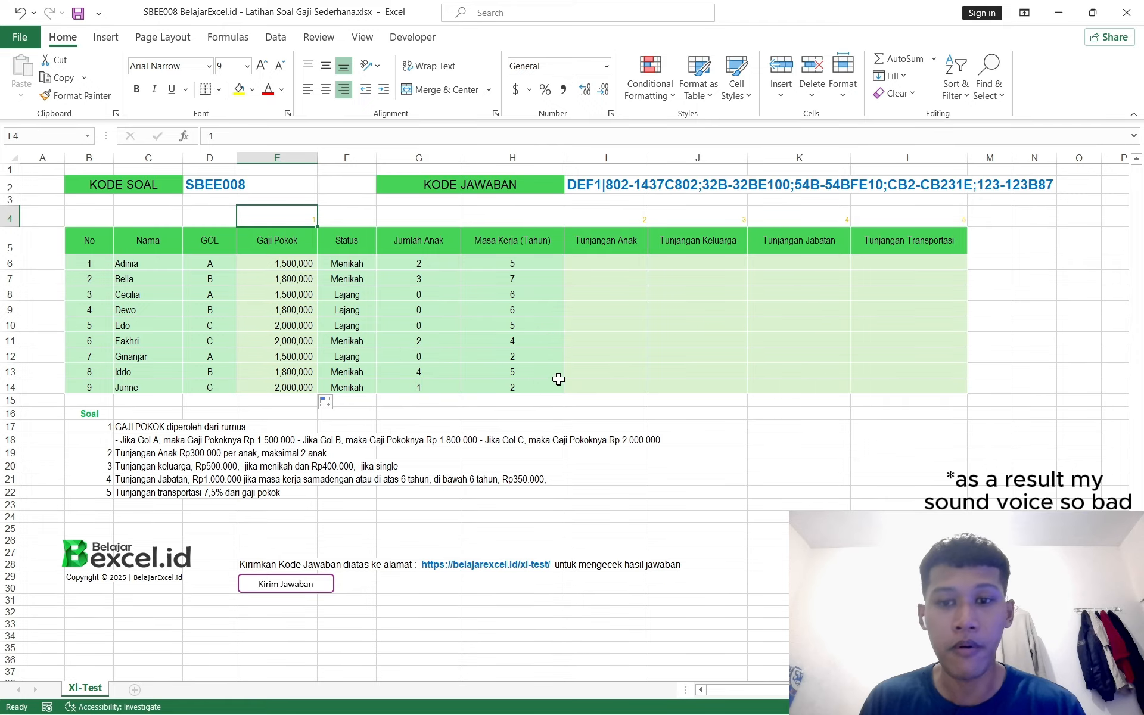
- Start an IFS formula in M6 that returns 1500000 when D6 equals "A"
{"action": "left_click", "coordinate": [993, 265]}
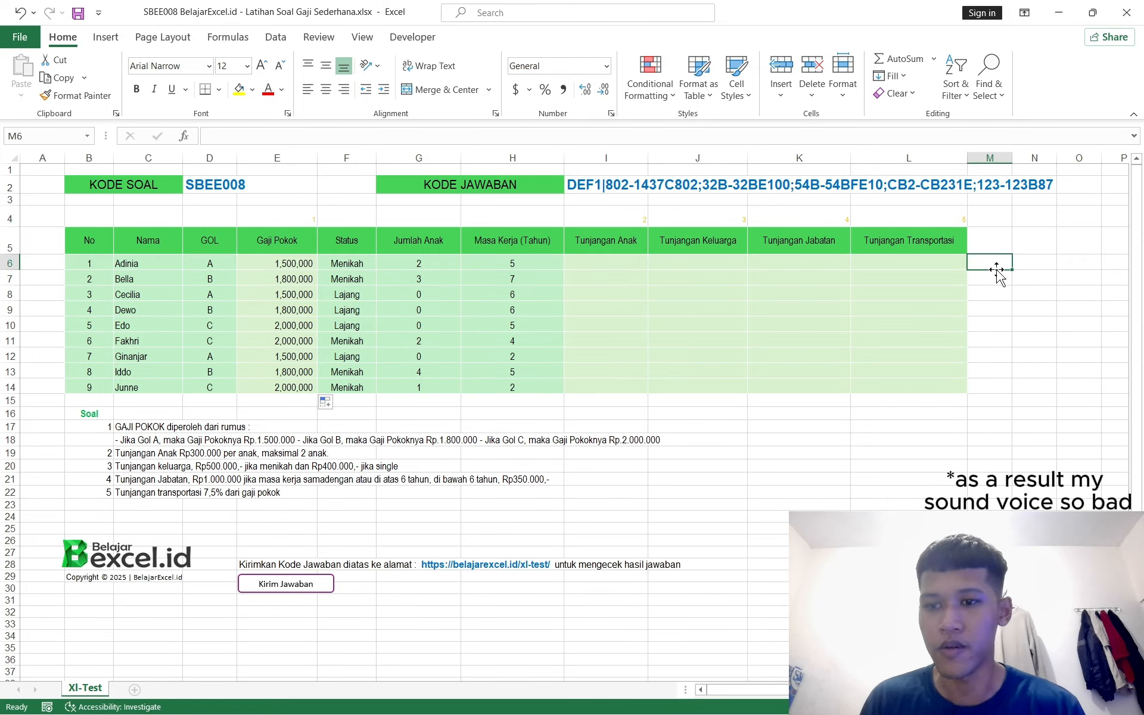
{"action": "type", "text": "="}
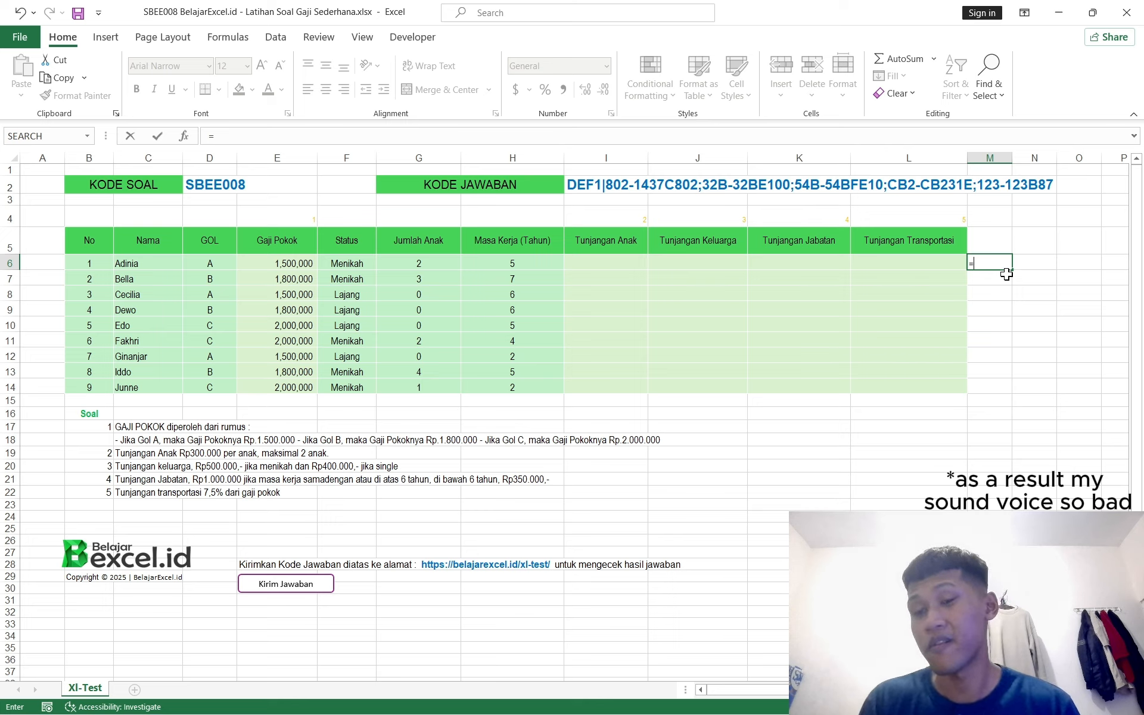
{"action": "type", "text": "ifs("}
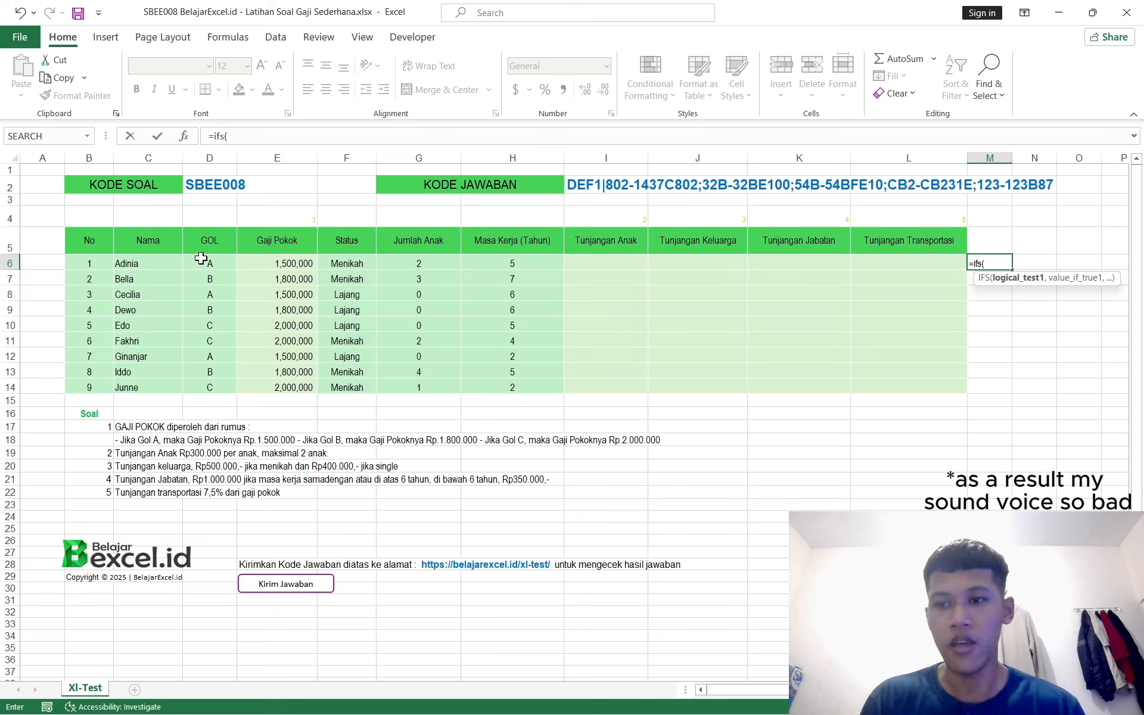
{"action": "left_click", "coordinate": [218, 268]}
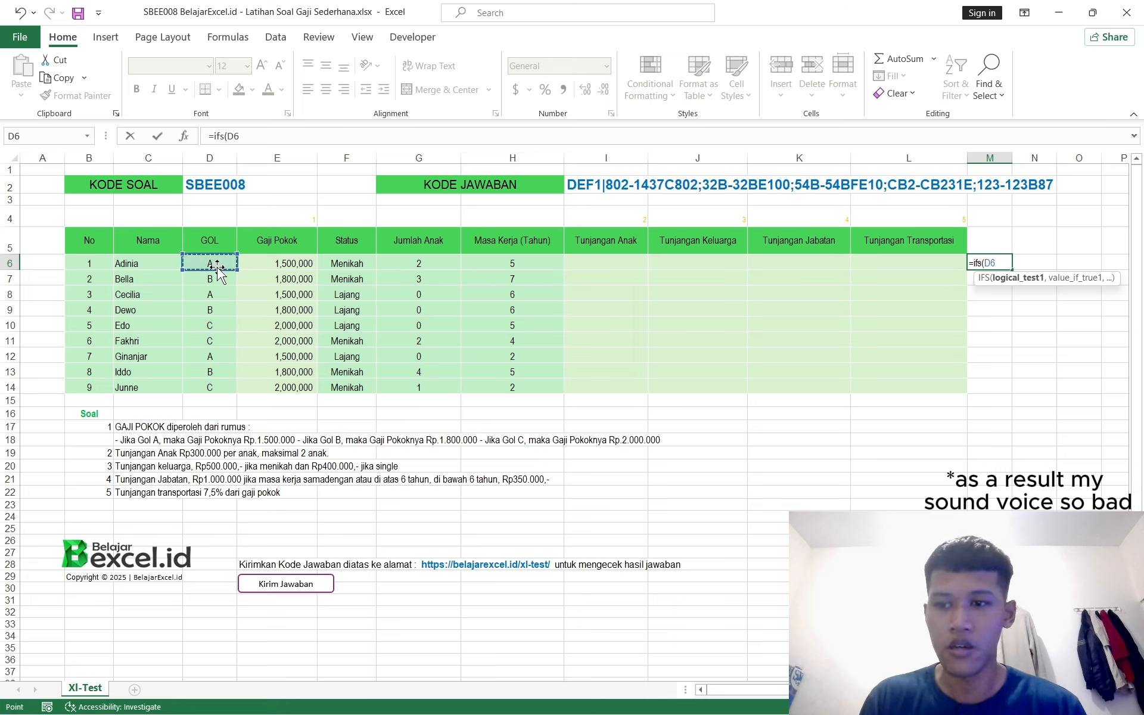
{"action": "key", "text": "BackSpace"}
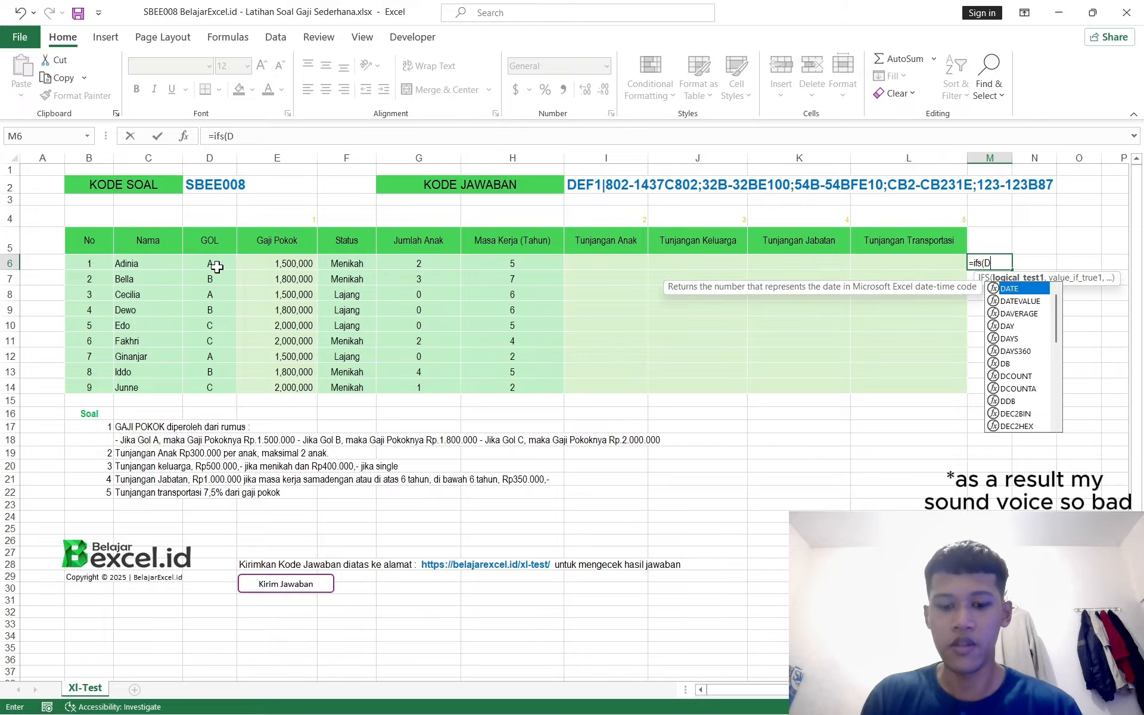
{"action": "type", "text": "6="}
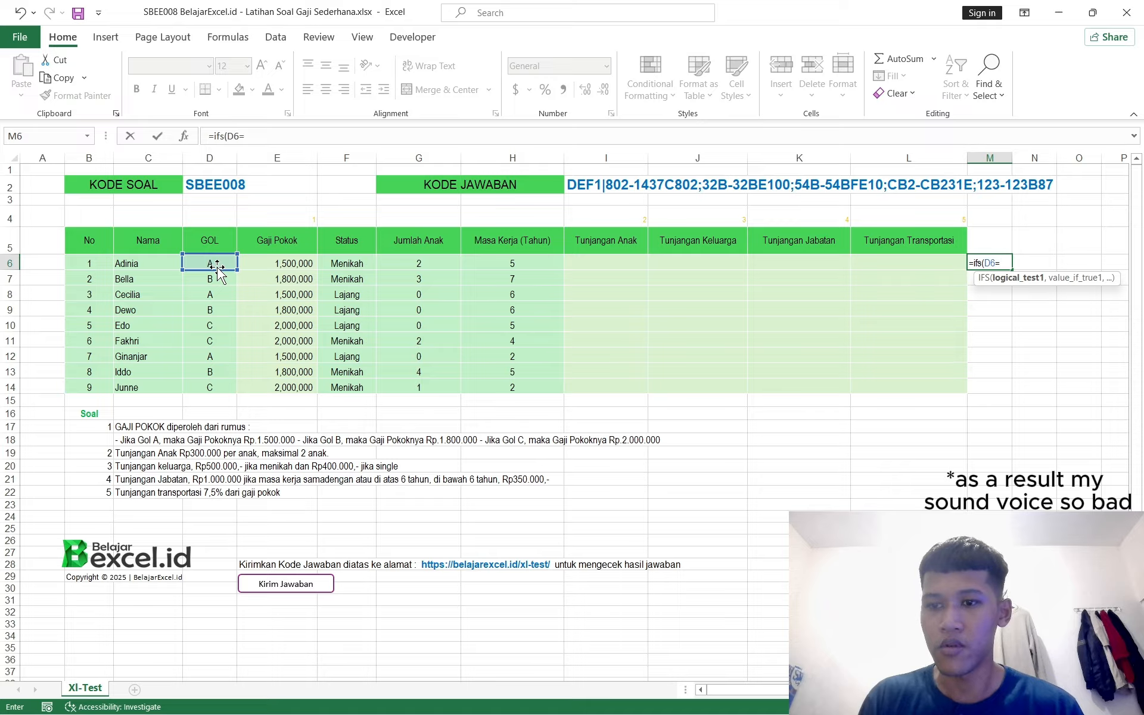
{"action": "type", "text": "\"A\", "}
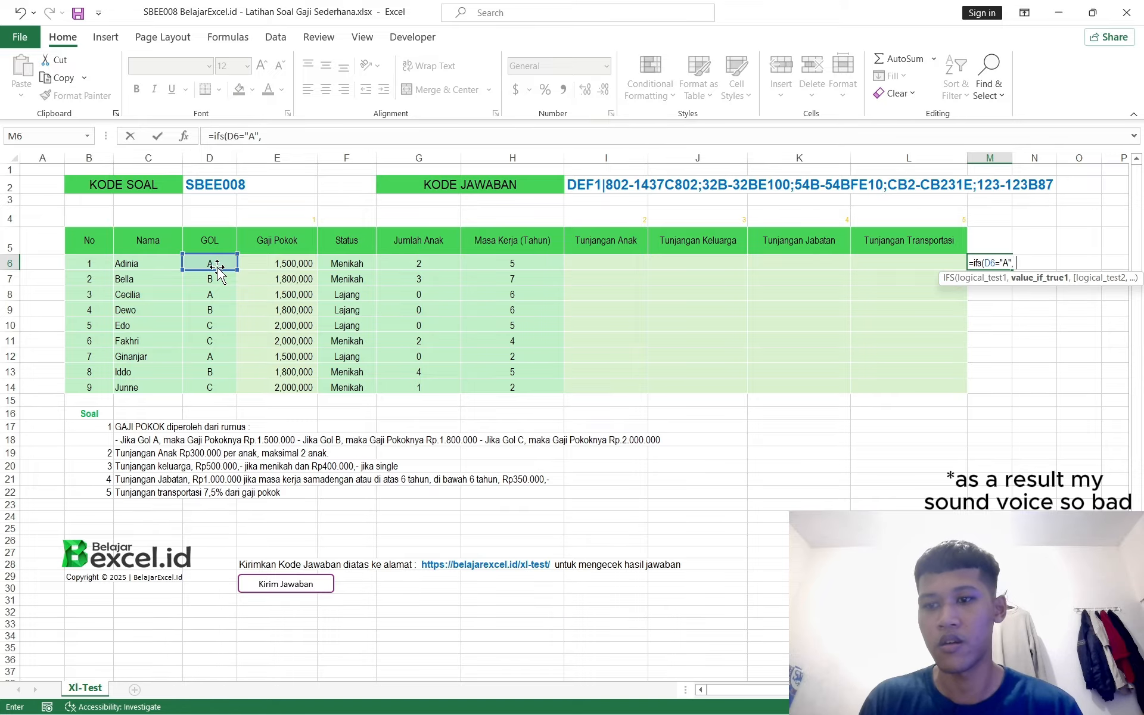
{"action": "type", "text": "15"}
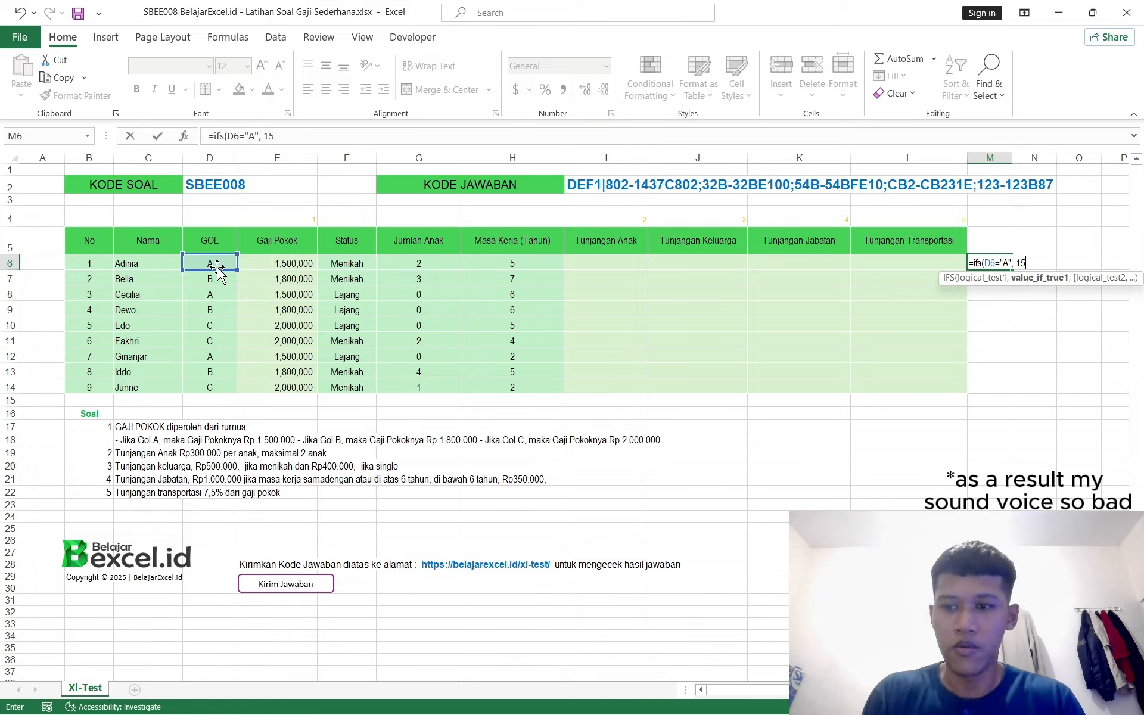
{"action": "type", "text": "00000, "}
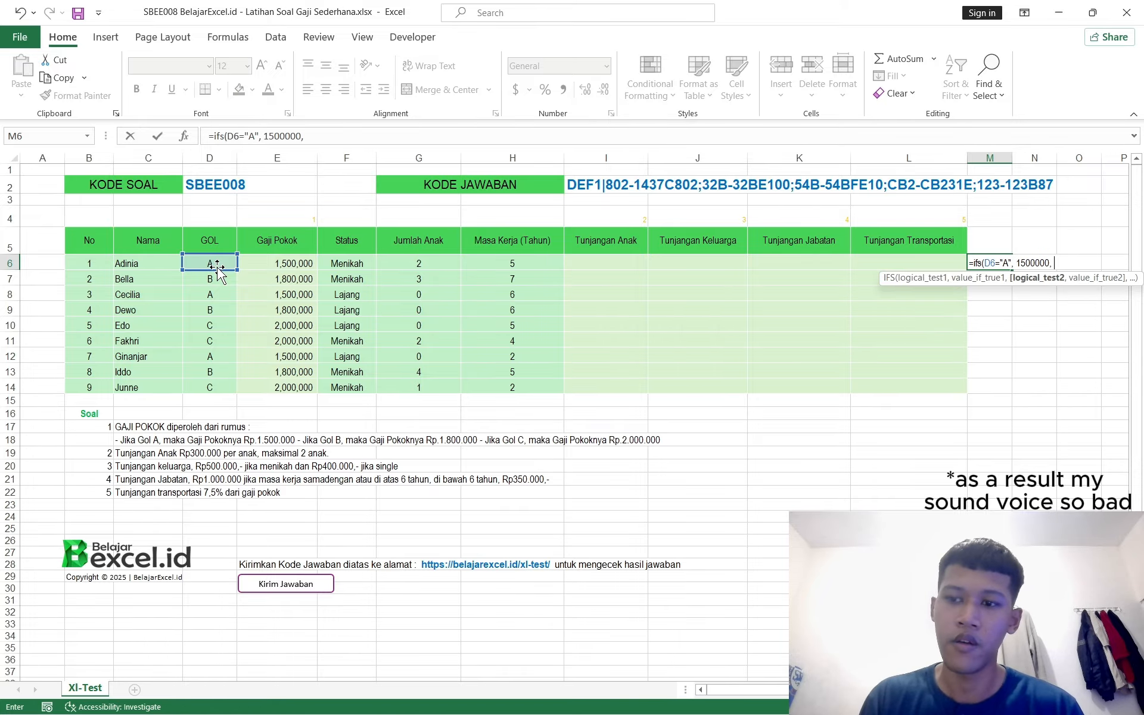
- Add a second condition to the IFS formula in M6, returning 1800000 when D6 equals "B"
{"action": "type", "text": "d6="}
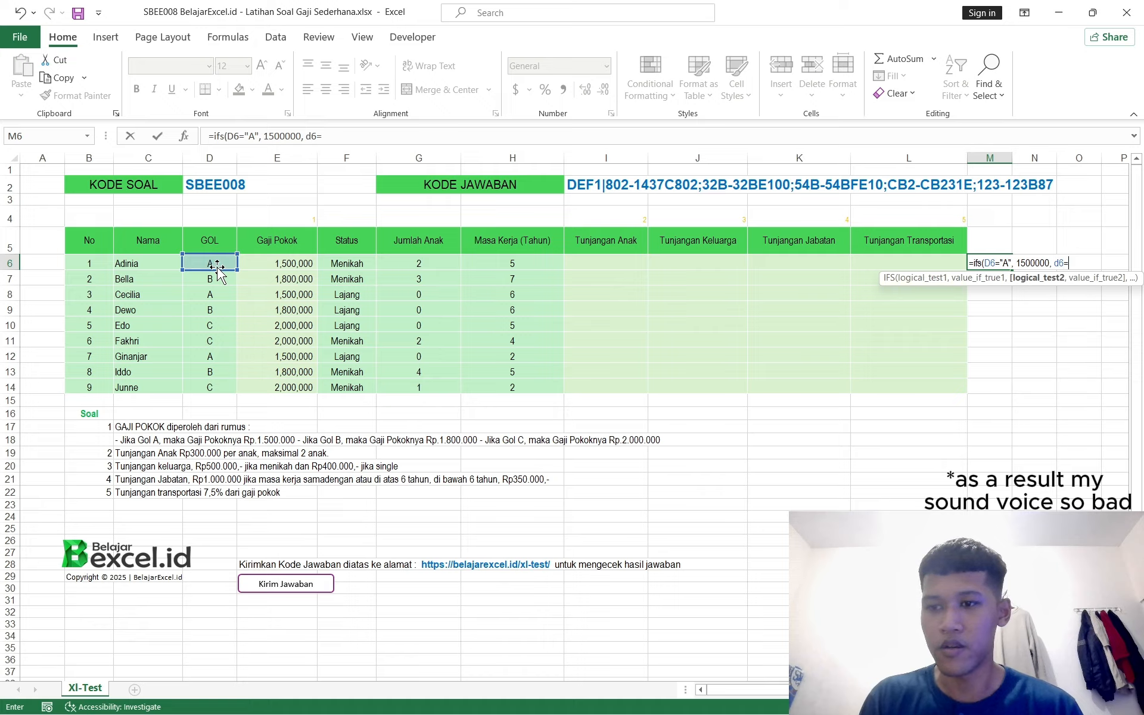
{"action": "type", "text": "\"B\", "}
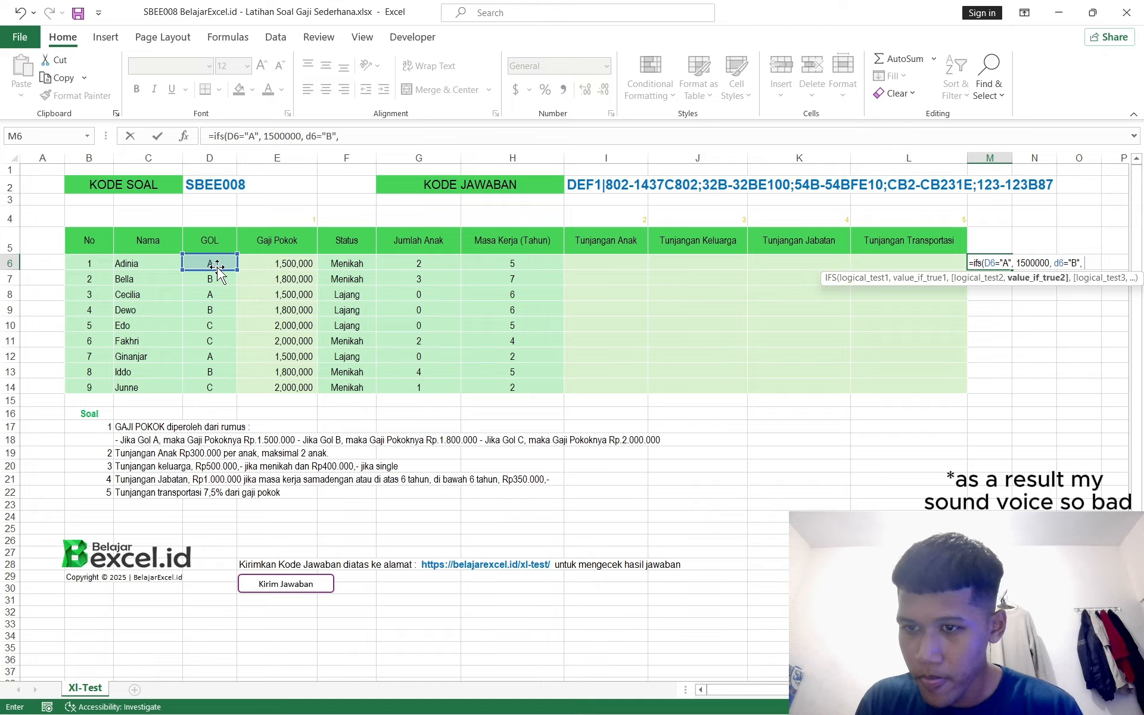
{"action": "type", "text": "2"}
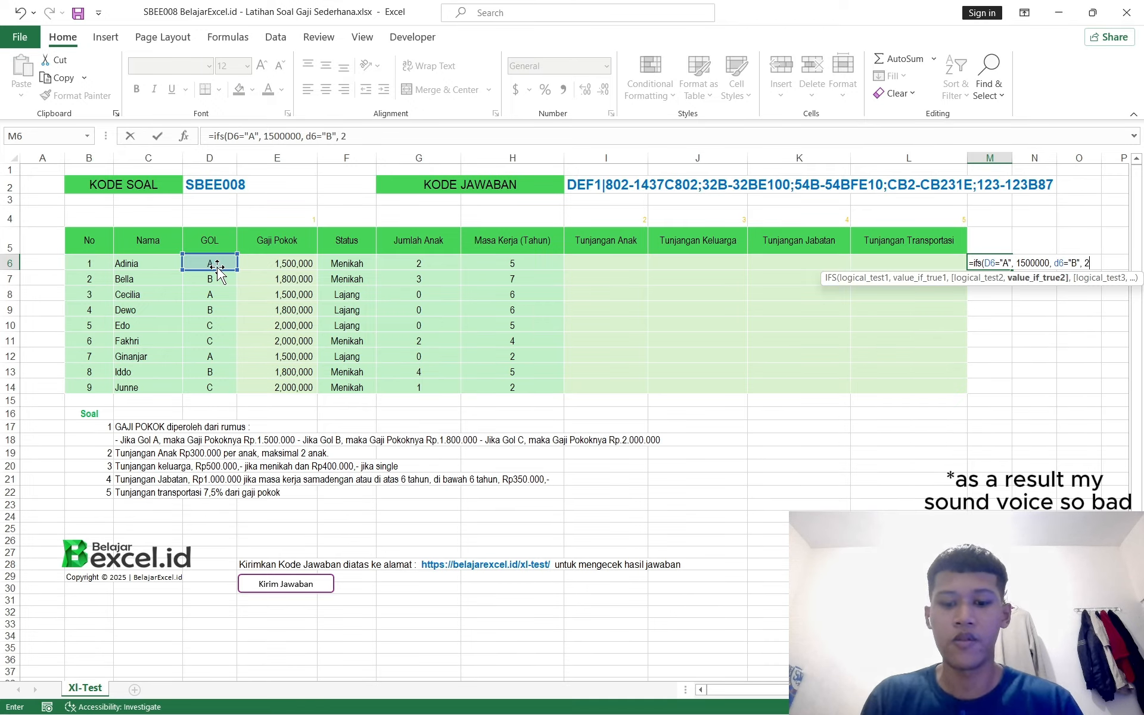
{"action": "type", "text": "800000"}
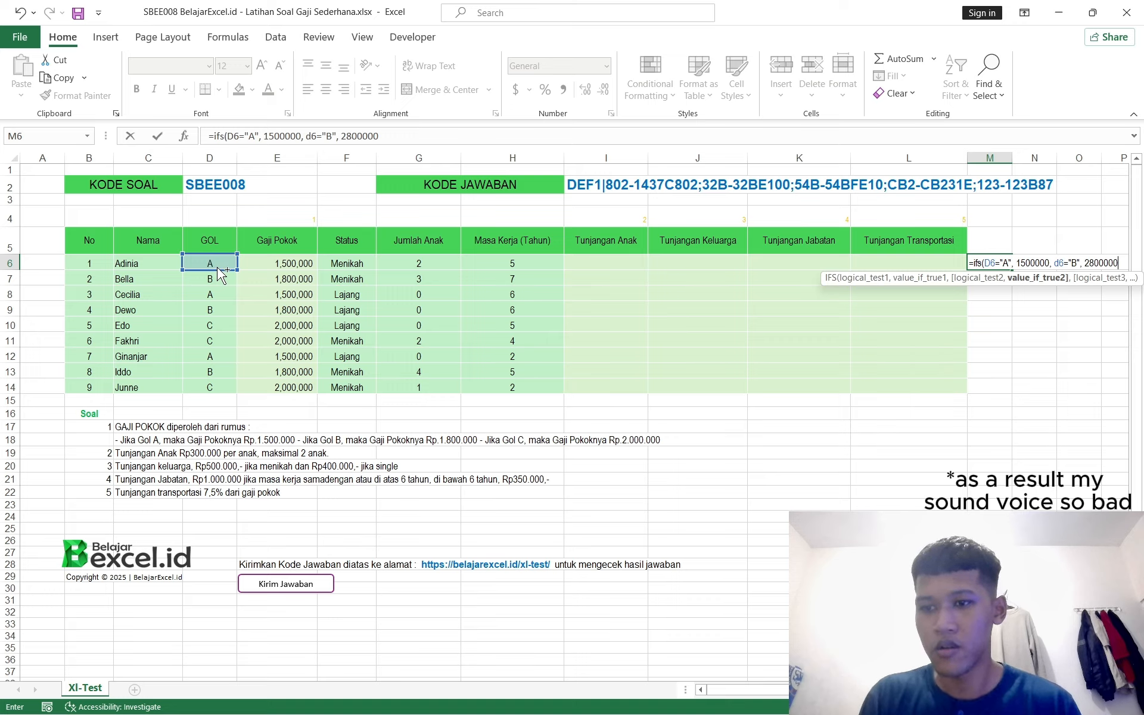
{"action": "key", "text": "BackSpace"}
{"action": "key", "text": "BackSpace"}
{"action": "key", "text": "BackSpace"}
{"action": "key", "text": "BackSpace"}
{"action": "key", "text": "BackSpace"}
{"action": "key", "text": "BackSpace"}
{"action": "key", "text": "BackSpace"}
{"action": "type", "text": "8"}
{"action": "key", "text": "BackSpace"}
{"action": "type", "text": "1800000"}
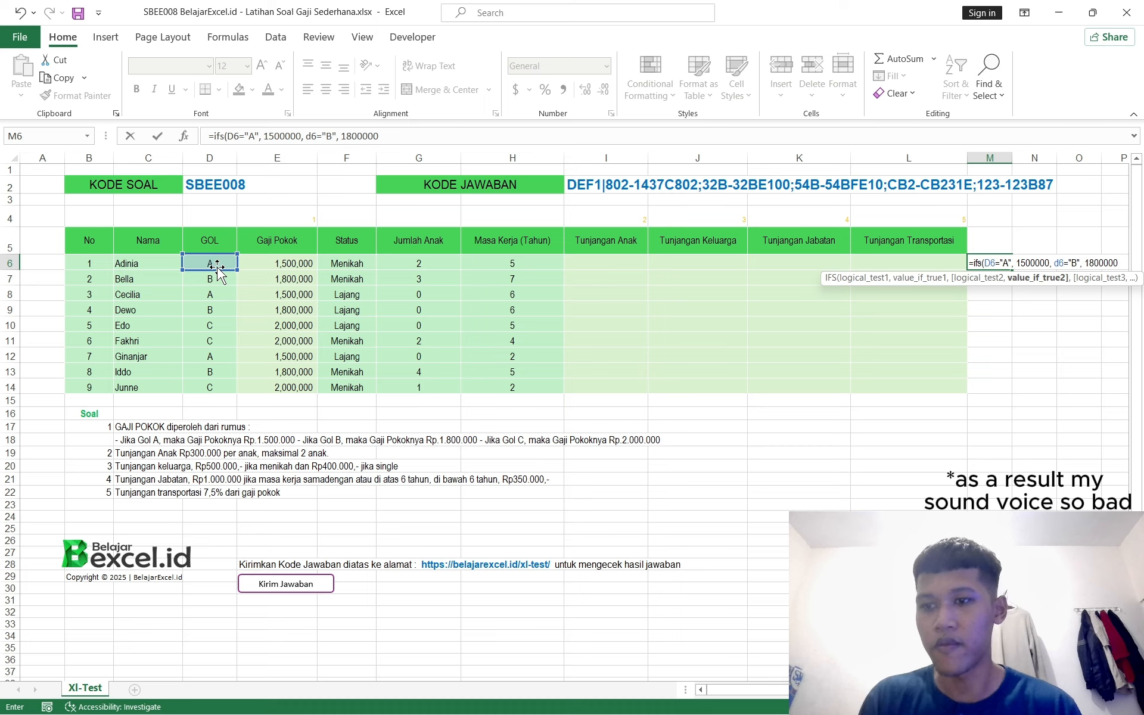
- Complete the IFS formula in M6 with a third condition, returning 2000000 when D6 equals "C"
{"action": "type", "text": ", d6="}
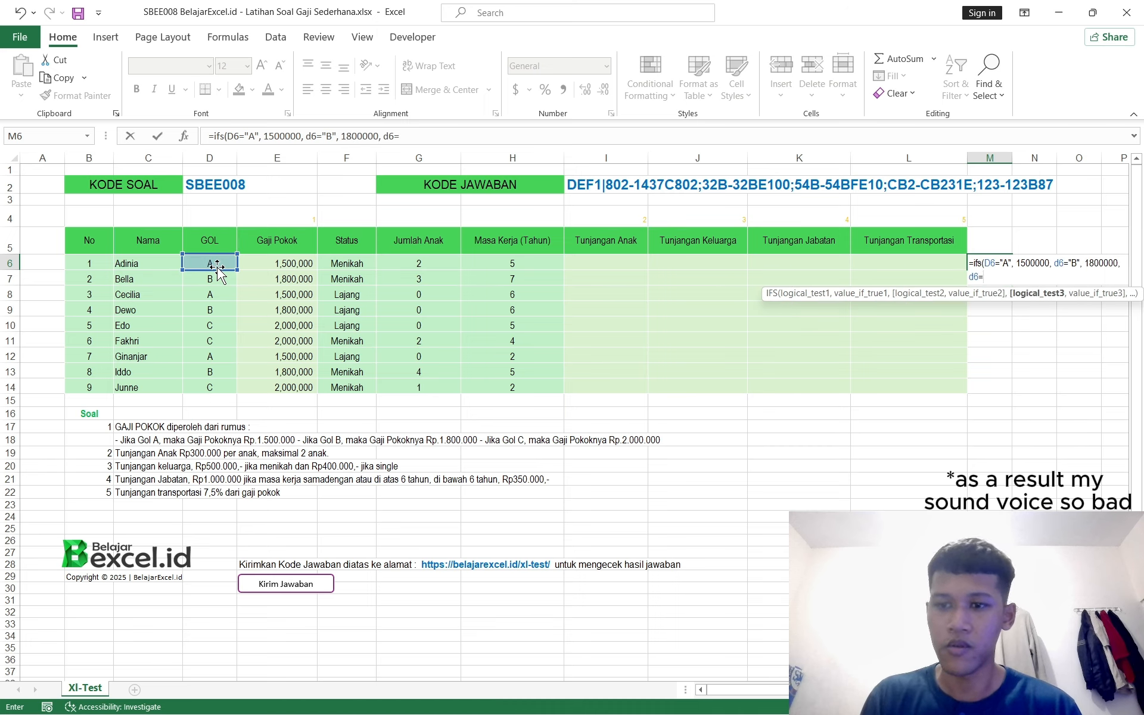
{"action": "type", "text": "\"C\", "}
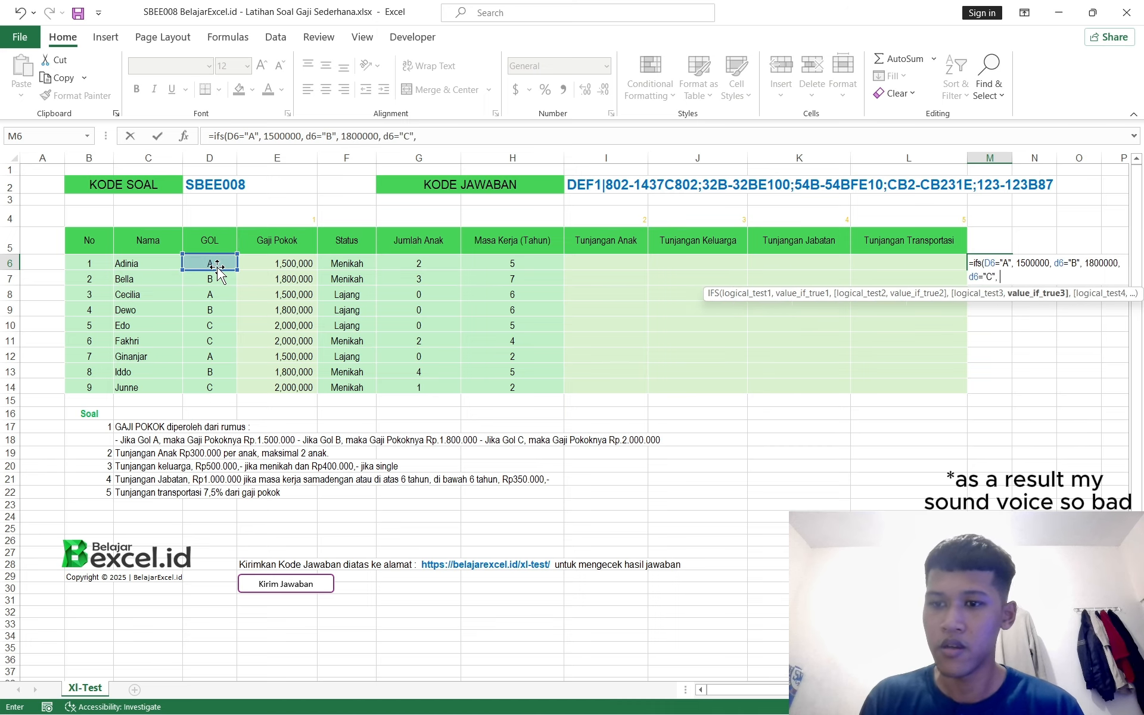
{"action": "type", "text": "2000000"}
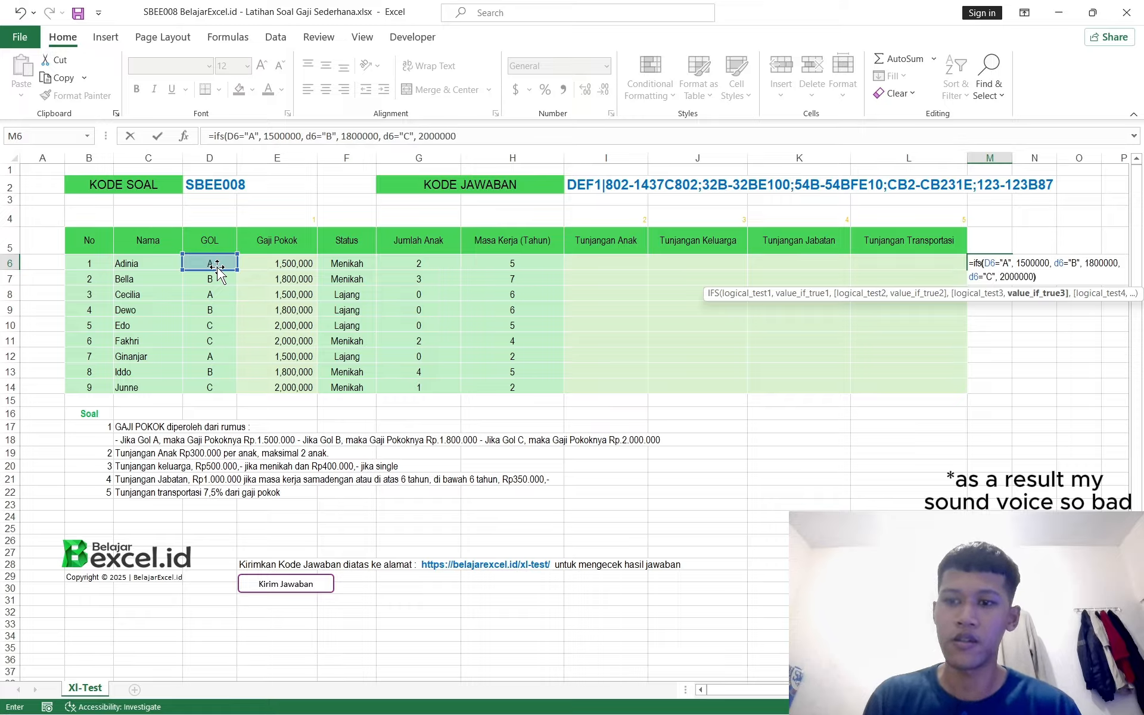
{"action": "key", "text": "Return"}
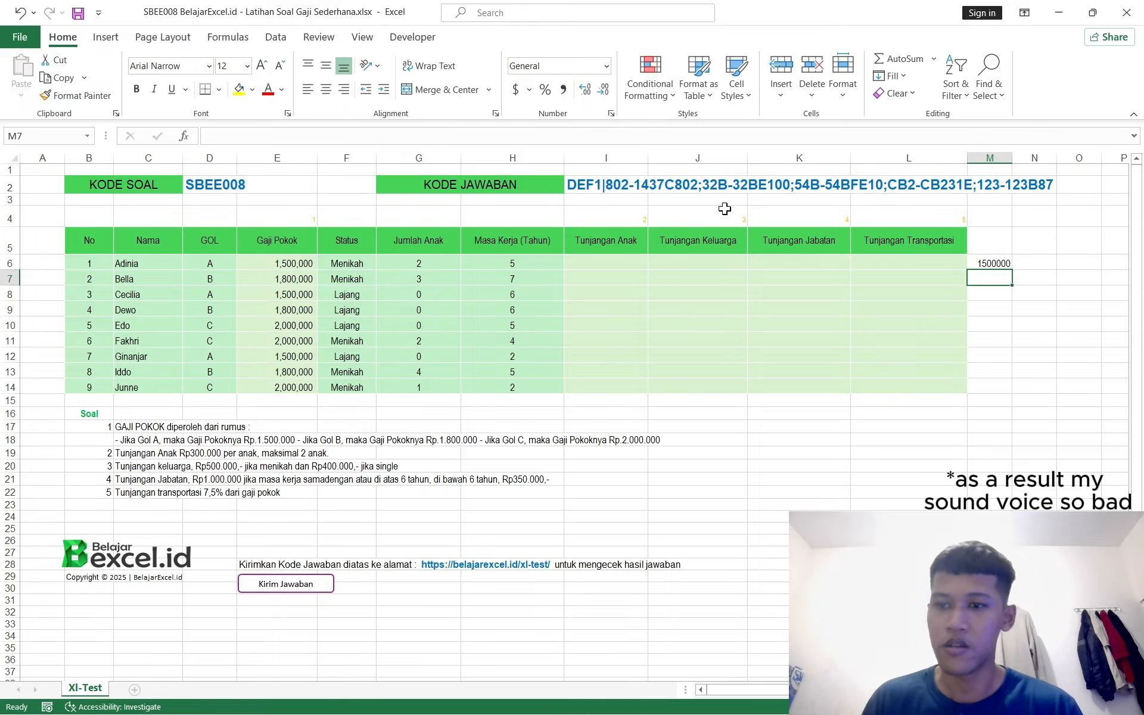
- Fill the IFS formula from M6 down to M14 and widen column M
{"action": "left_click_drag", "start_coordinate": [1015, 272], "coordinate": [1015, 388]}
{"action": "left_click", "coordinate": [1046, 365]}
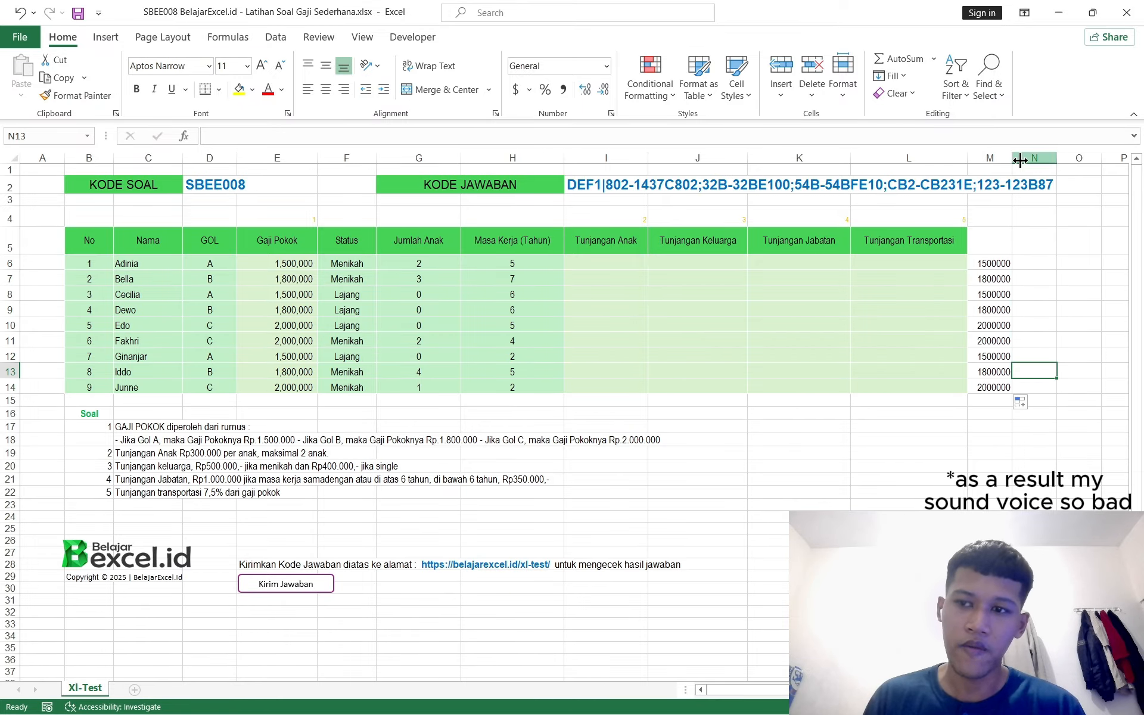
{"action": "left_click_drag", "start_coordinate": [1012, 158], "coordinate": [1043, 159]}
{"action": "left_click", "coordinate": [1013, 264]}
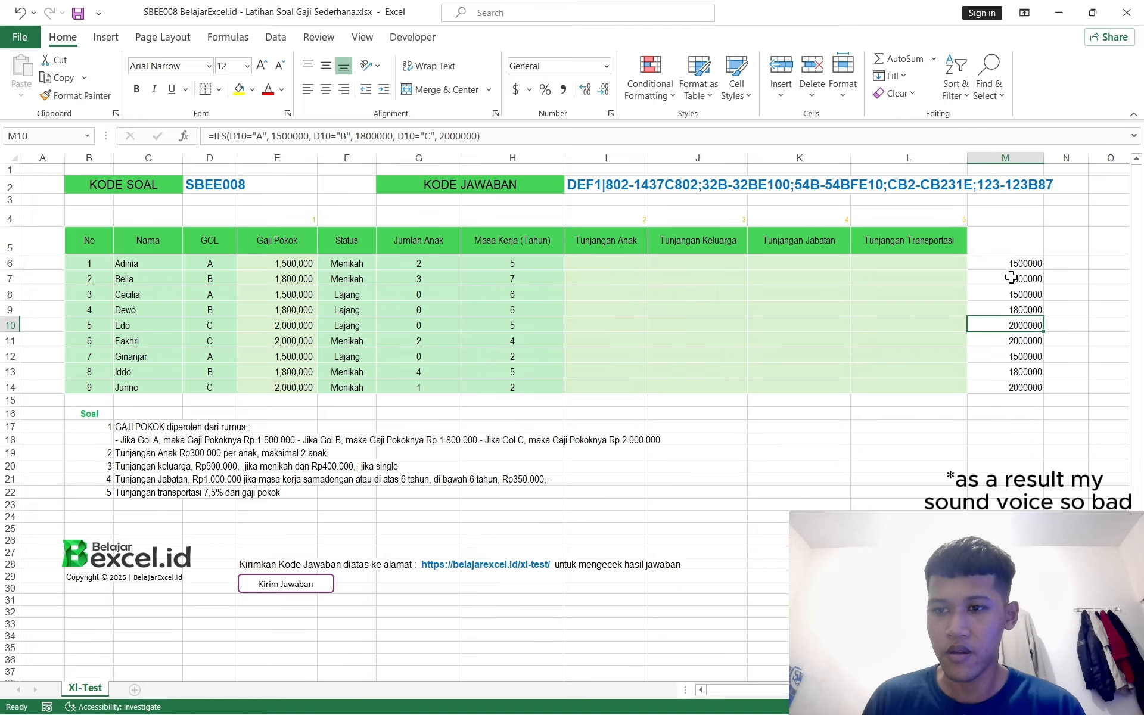
- Compare the IFS results in M6:M14 with the SWITCH formula in Gaji Pokok cell E6
{"action": "left_click_drag", "start_coordinate": [1011, 263], "coordinate": [1021, 380]}
{"action": "left_click", "coordinate": [1066, 356]}
{"action": "left_click", "coordinate": [301, 264]}
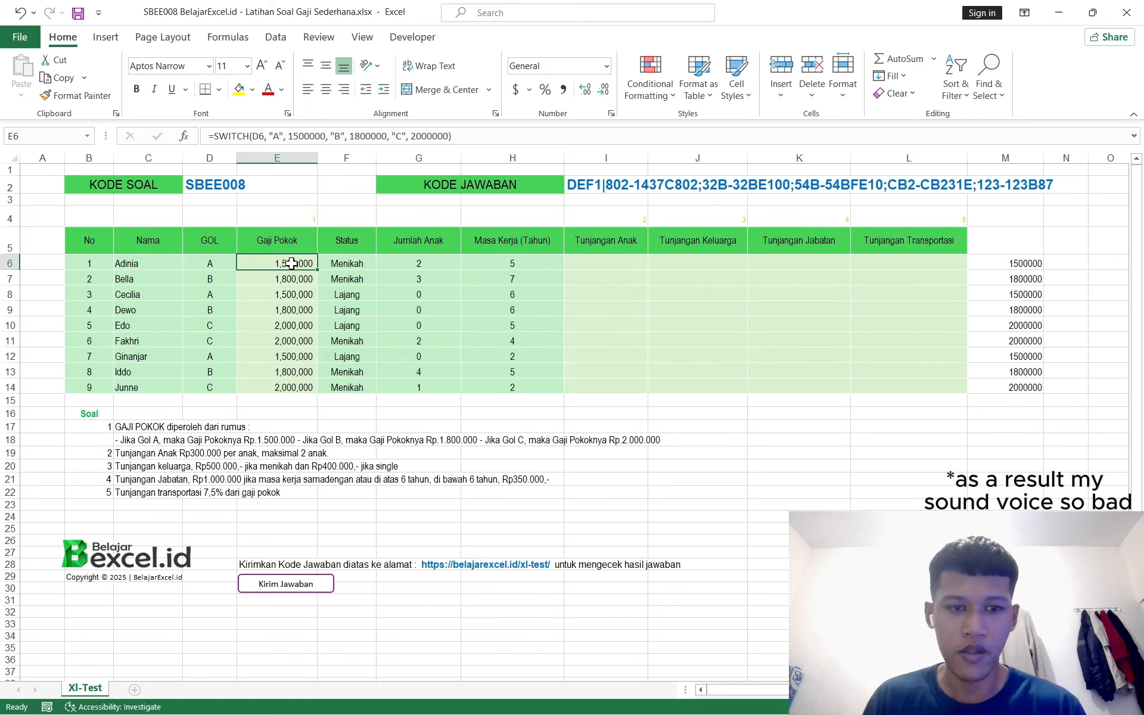
{"action": "left_click", "coordinate": [228, 137]}
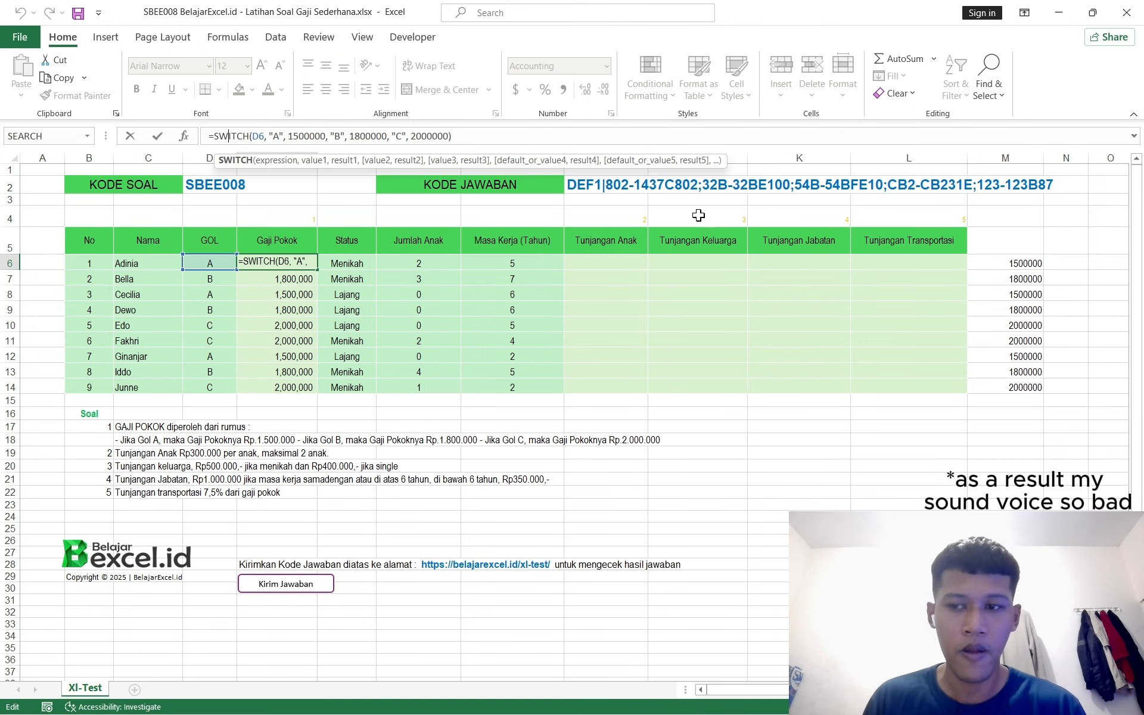
{"action": "key", "text": "Escape"}
{"action": "left_click", "coordinate": [1045, 269]}
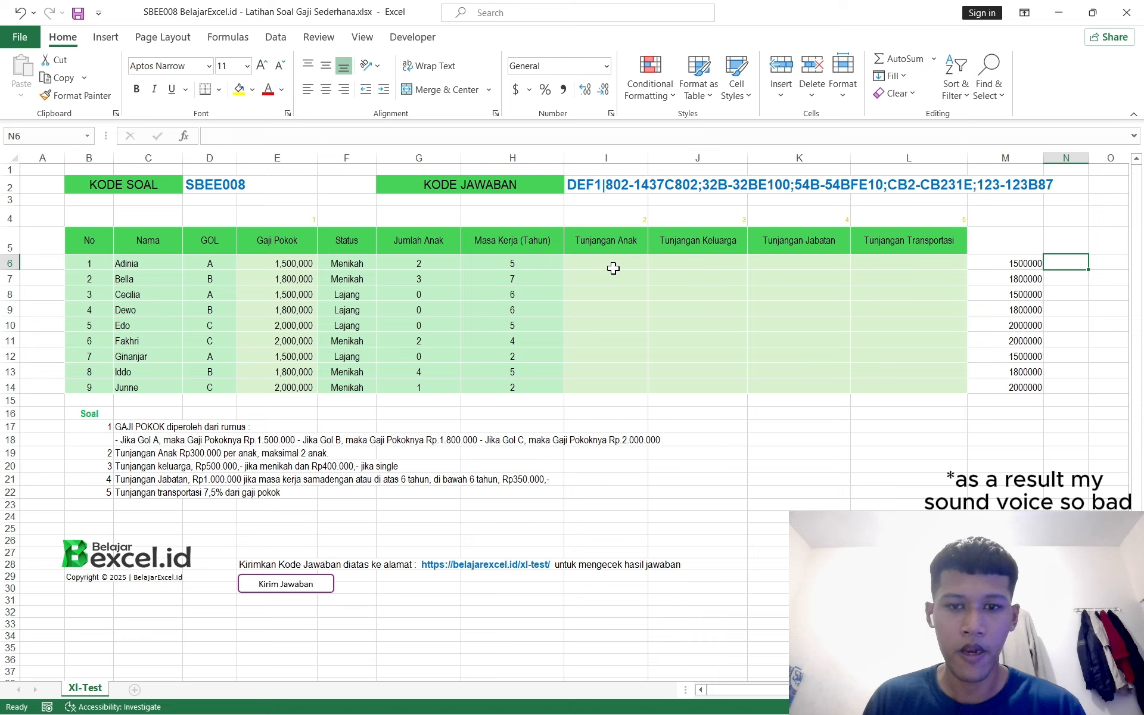
{"action": "left_click", "coordinate": [1029, 264]}
{"action": "left_click", "coordinate": [1064, 262]}
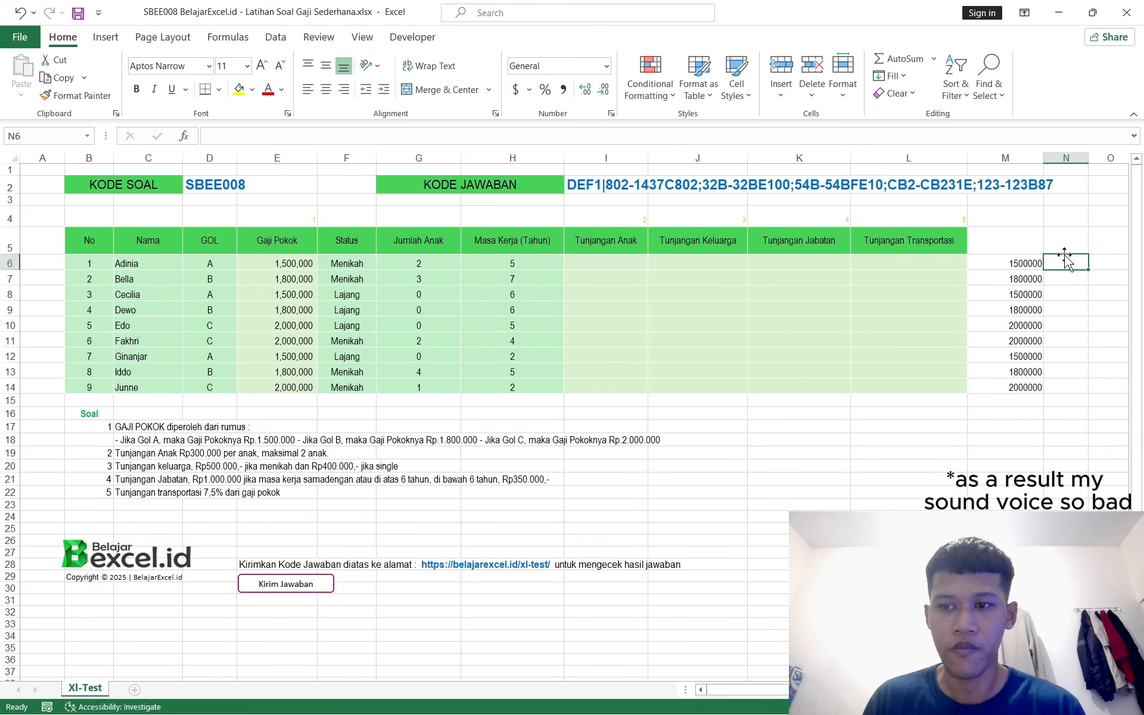
{"action": "left_click", "coordinate": [1020, 266]}
{"action": "left_click", "coordinate": [625, 275]}
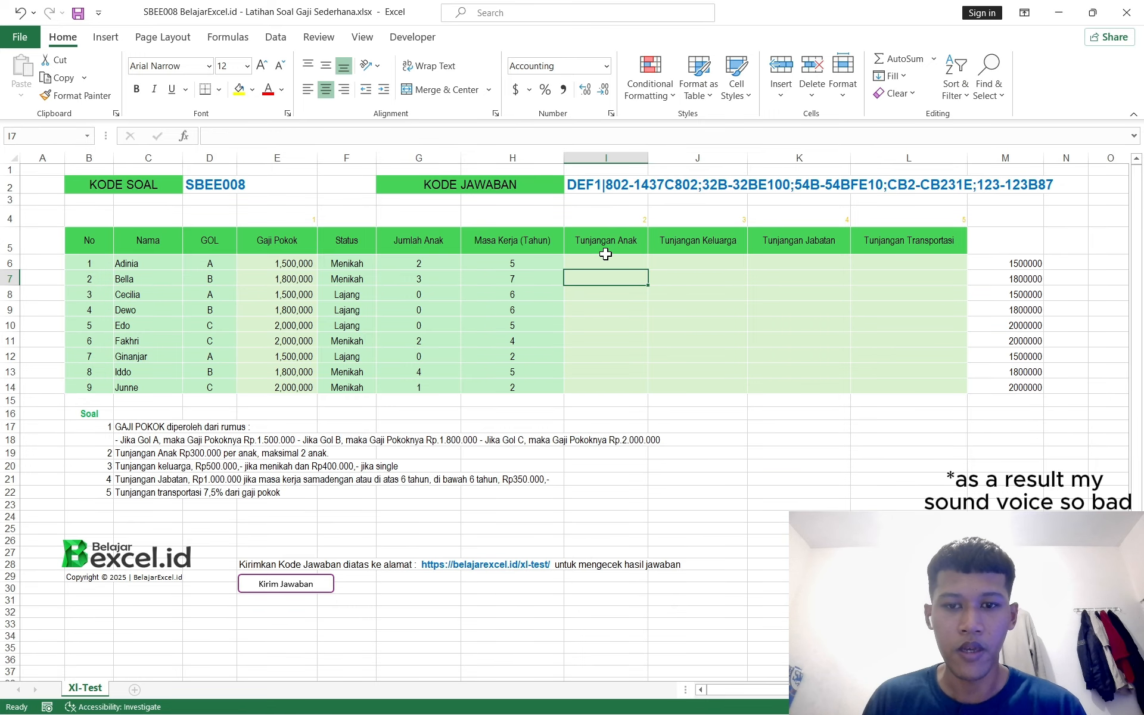
{"action": "left_click", "coordinate": [606, 258]}
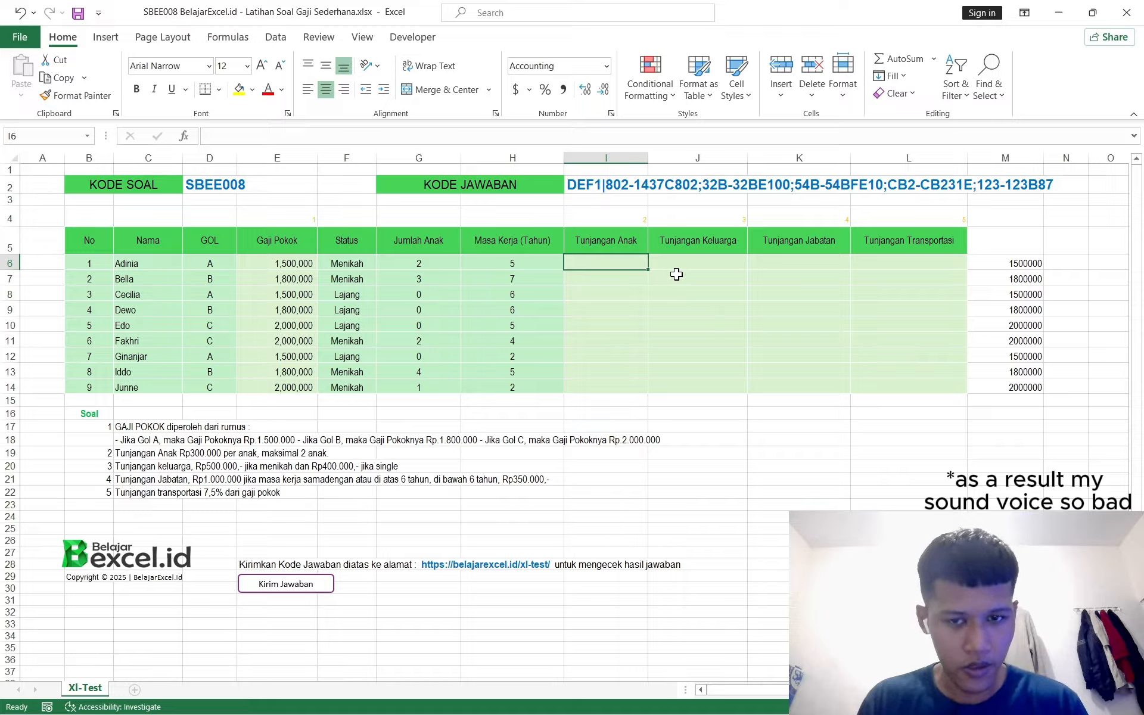
- Translate the "Tunjangan Anak" header text from I5 into American English with DeepL, leaving the cell as it is
{"action": "left_click", "coordinate": [583, 246]}
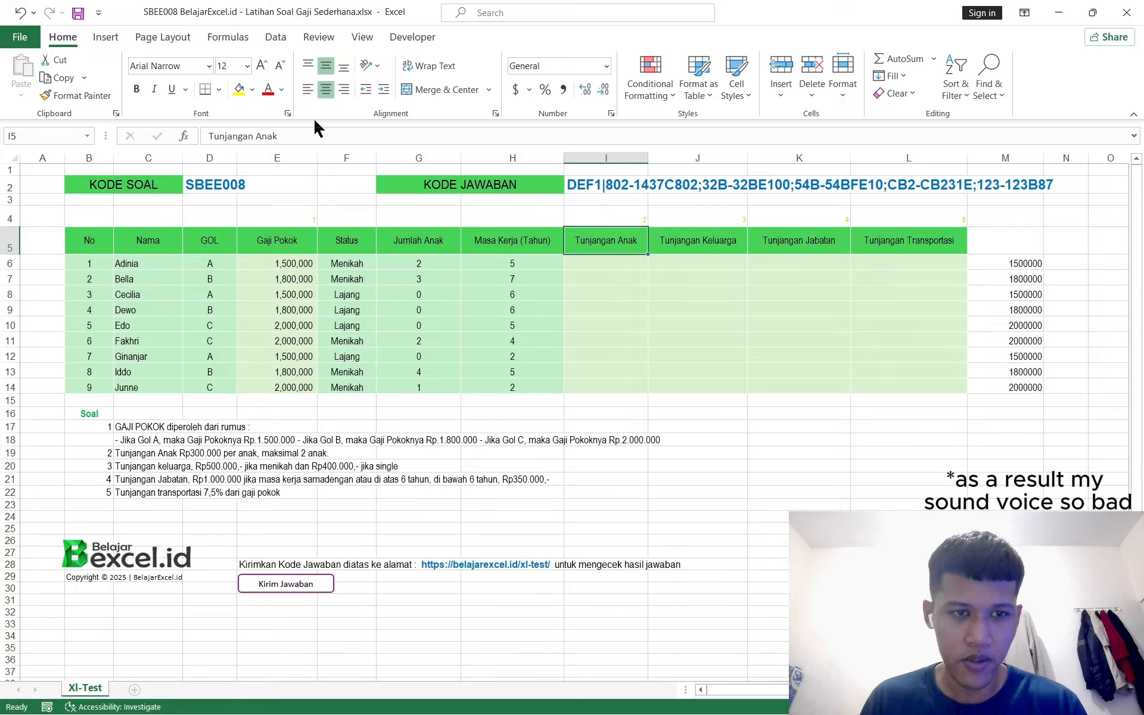
{"action": "left_click_drag", "start_coordinate": [283, 136], "coordinate": [205, 137]}
{"action": "key", "text": "ctrl+c"}
{"action": "key", "text": "ctrl+c"}
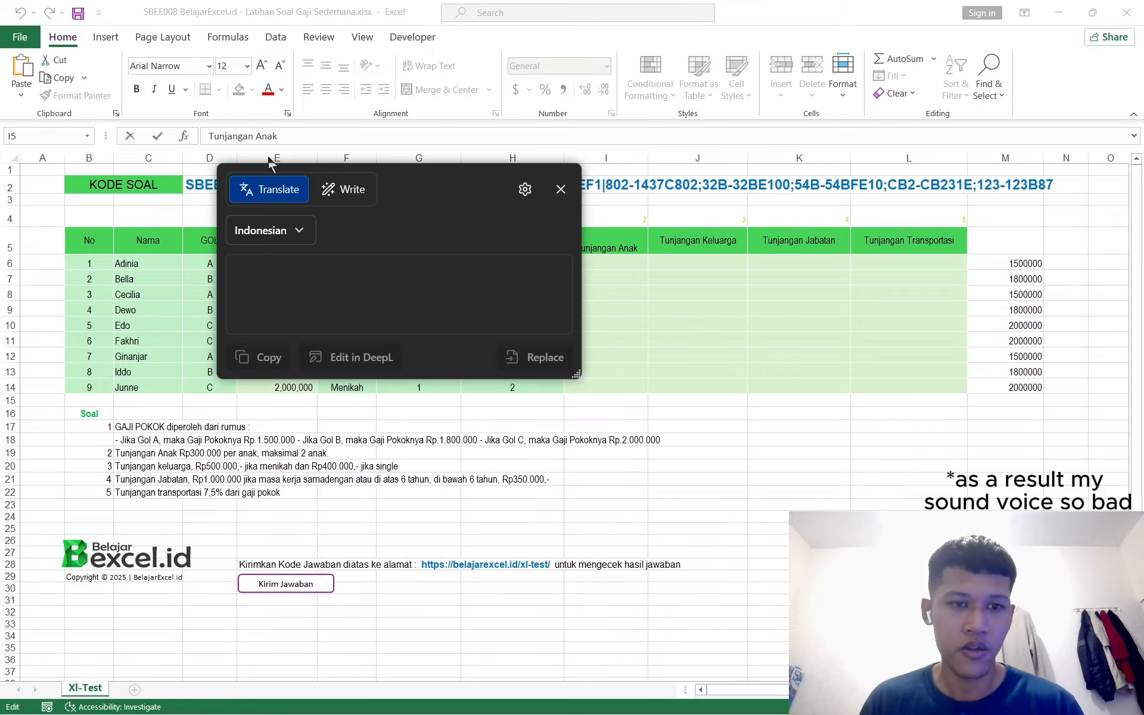
{"action": "left_click_drag", "start_coordinate": [528, 184], "coordinate": [714, 173]}
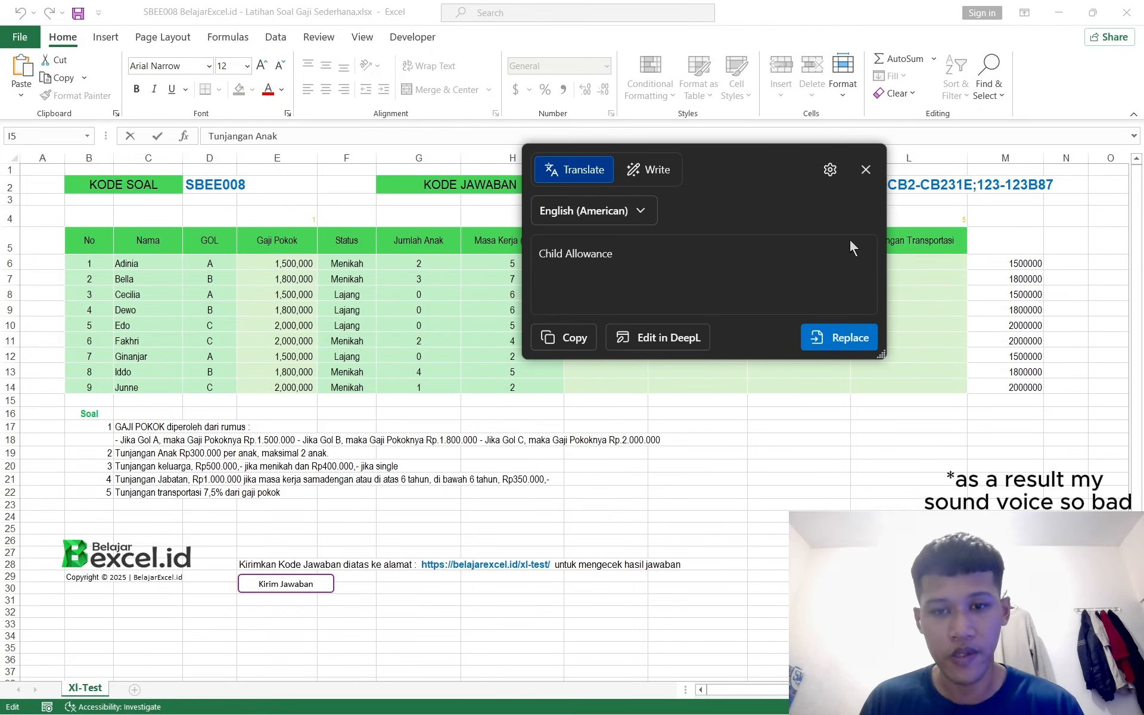
{"action": "left_click", "coordinate": [865, 170]}
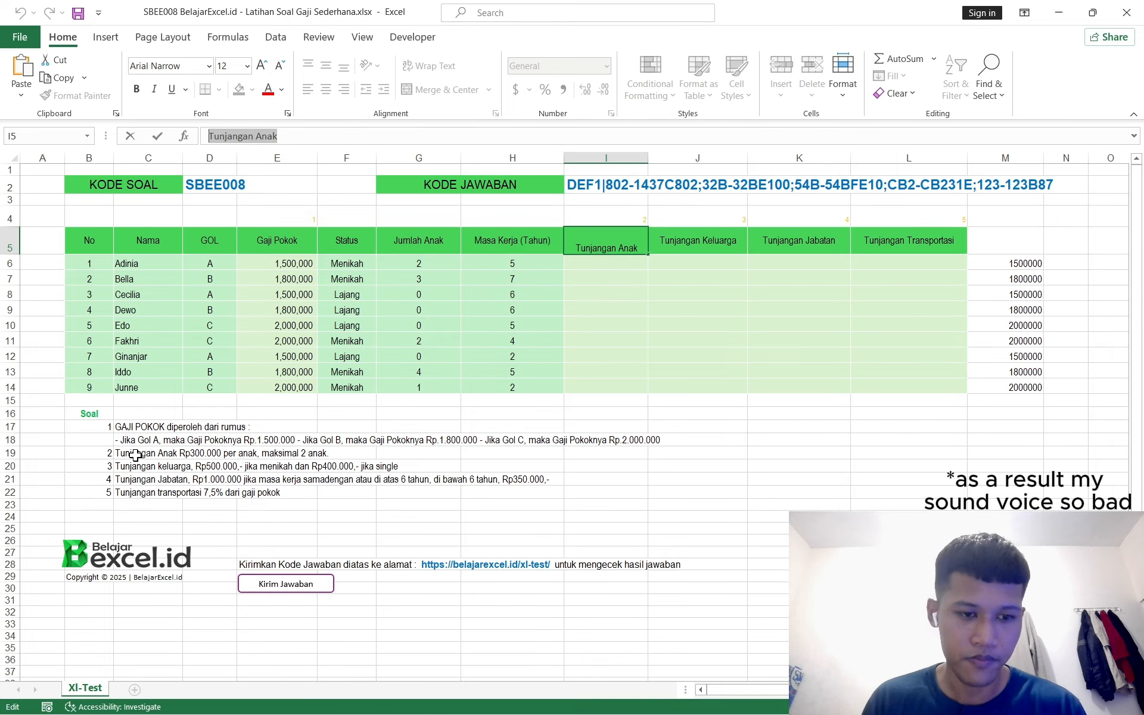
{"action": "left_click", "coordinate": [393, 322]}
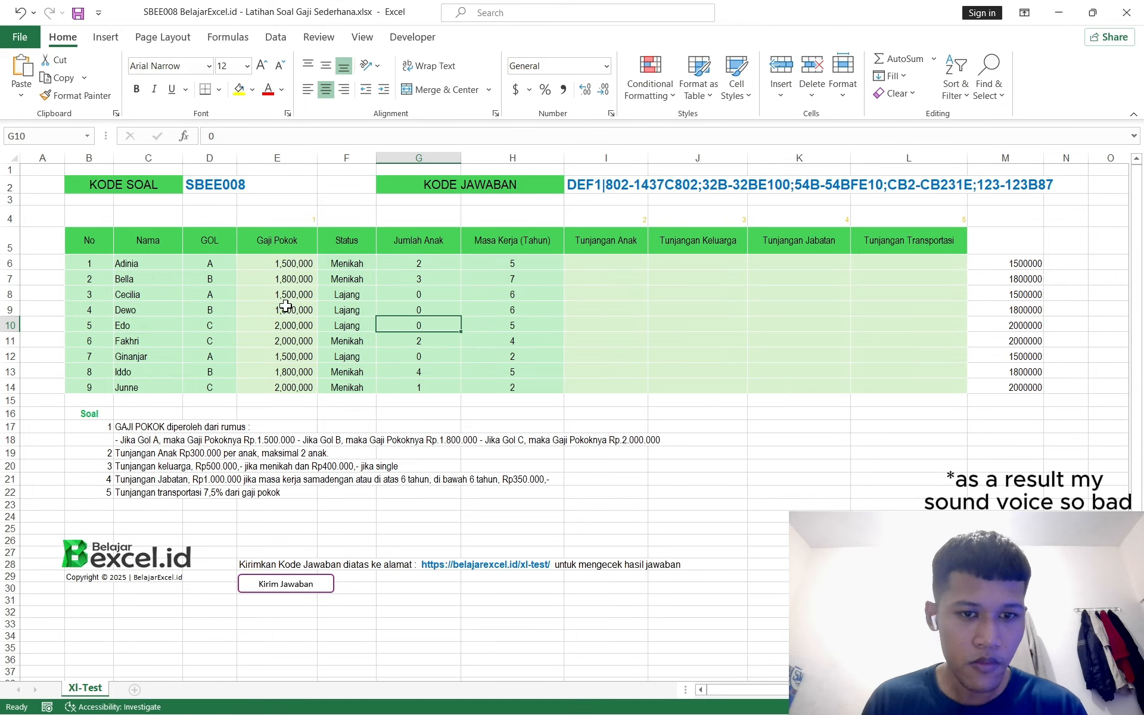
- Review the allowance rules under Soal, focusing on the Tunjangan Anak rule in C19
{"action": "scroll", "coordinate": [389, 304], "scroll_direction": "down", "scroll_amount": 2}
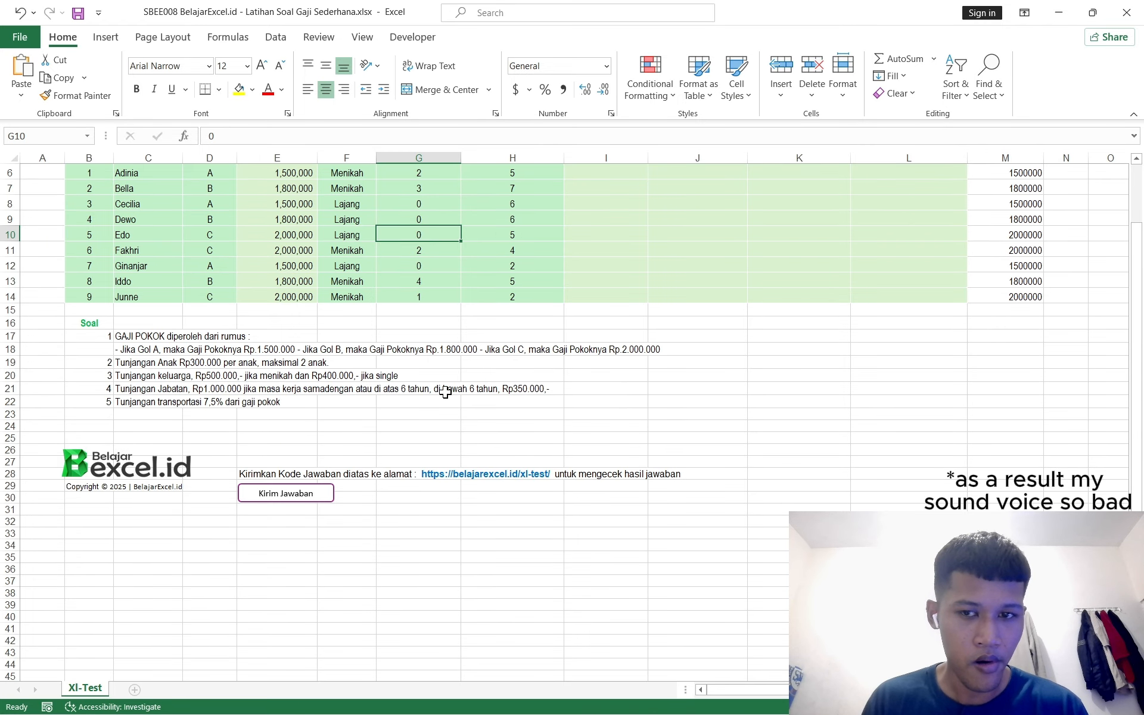
{"action": "scroll", "coordinate": [445, 392], "scroll_direction": "up", "scroll_amount": 2}
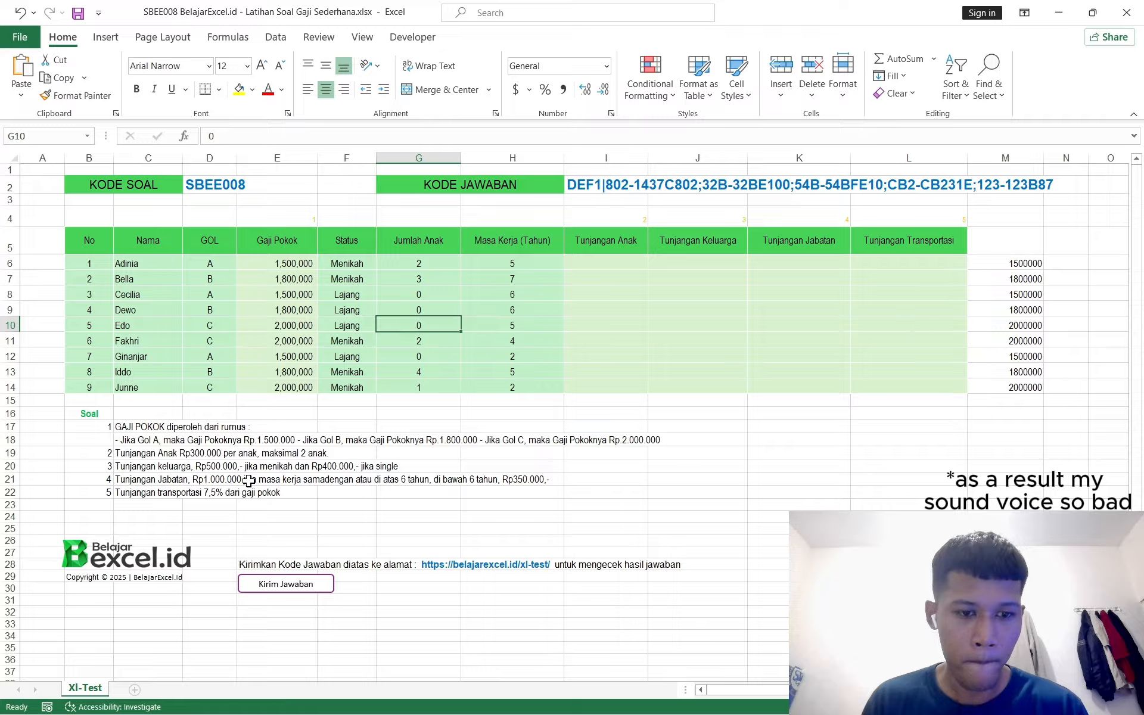
{"action": "left_click", "coordinate": [293, 454]}
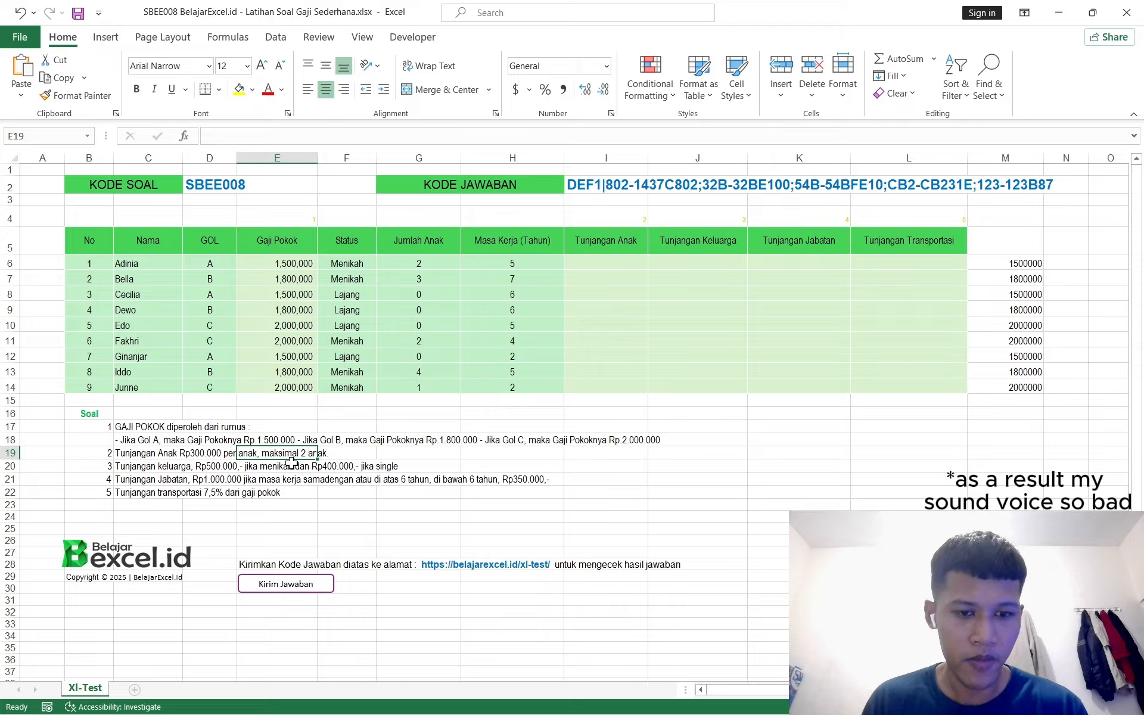
{"action": "left_click", "coordinate": [154, 456]}
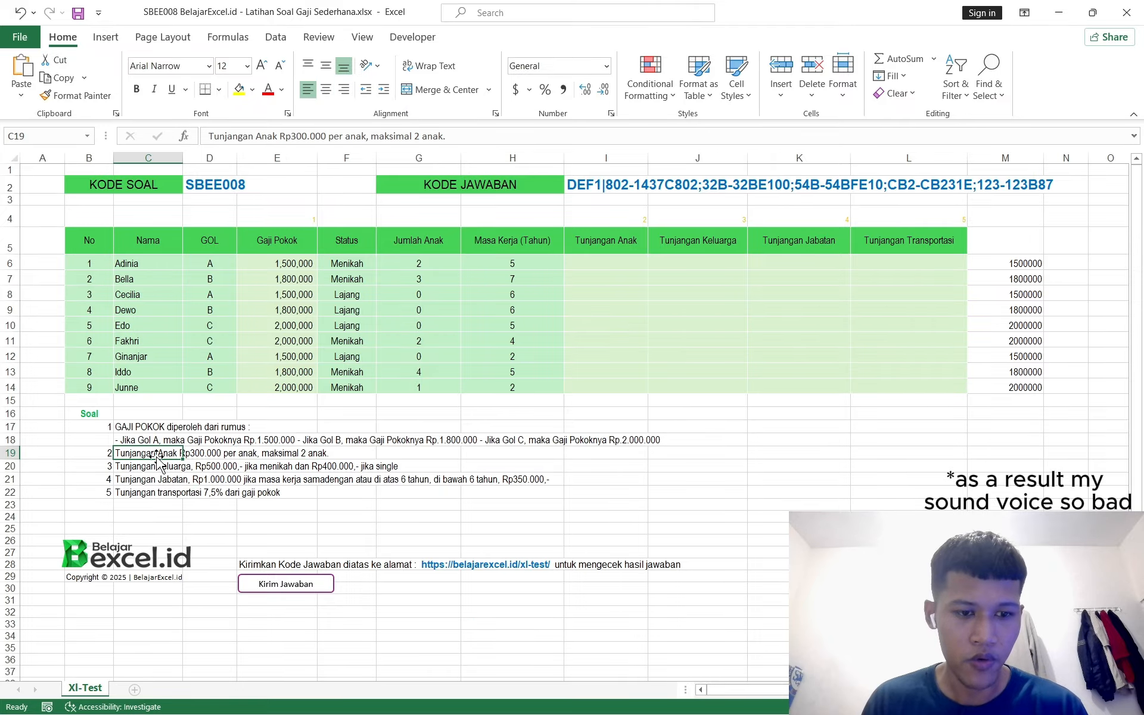
- Check the amount per child and the maximum number of children in the row 19 rule
{"action": "left_click", "coordinate": [245, 456]}
{"action": "left_click", "coordinate": [172, 458]}
{"action": "left_click", "coordinate": [229, 454]}
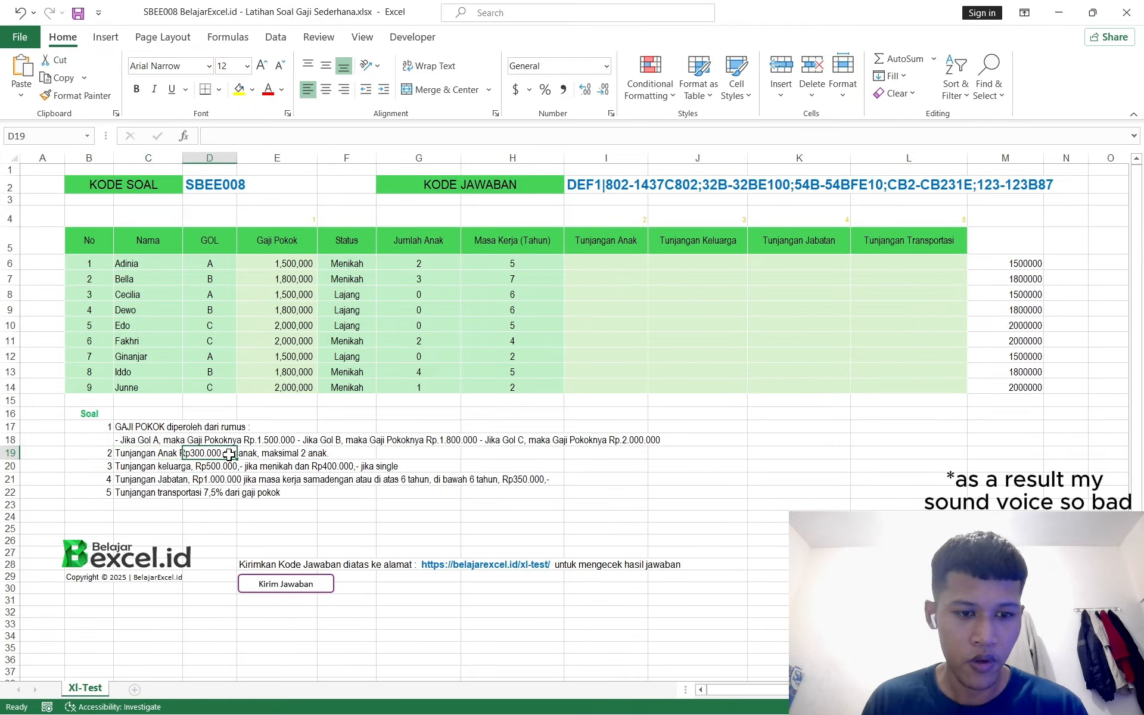
{"action": "left_click", "coordinate": [258, 454]}
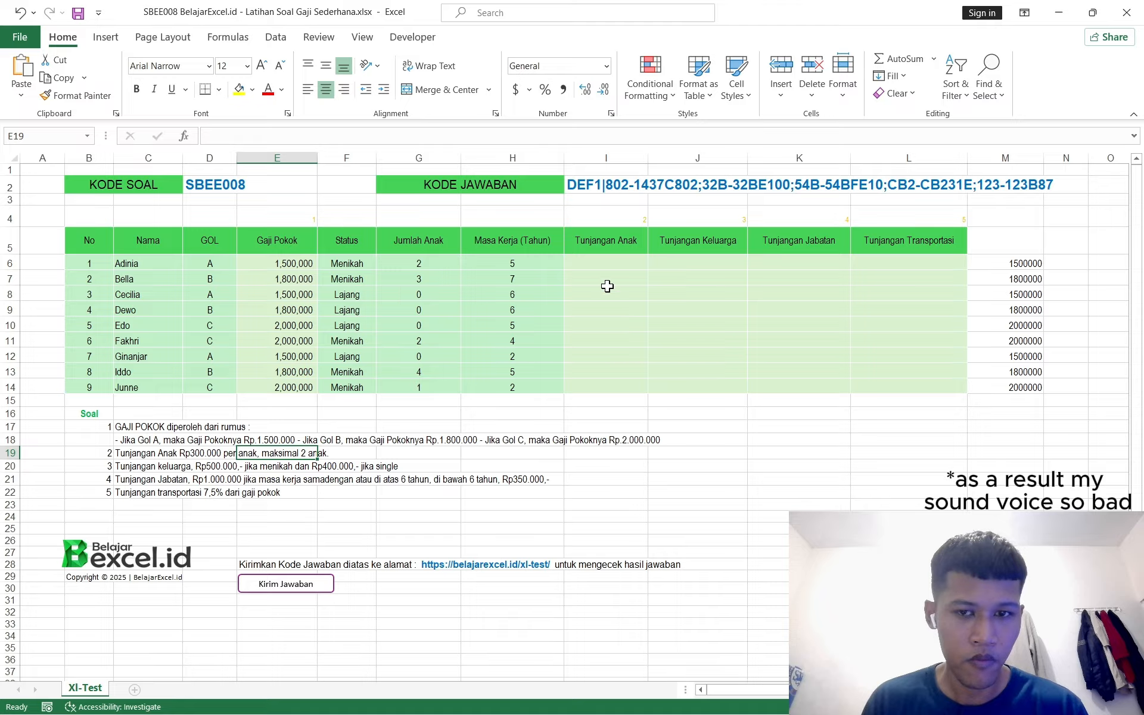
- Try the formula =IF(MIN(2, H6), 300000) in Tunjangan Anak cell I6
{"action": "left_click", "coordinate": [603, 267]}
{"action": "type", "text": "="}
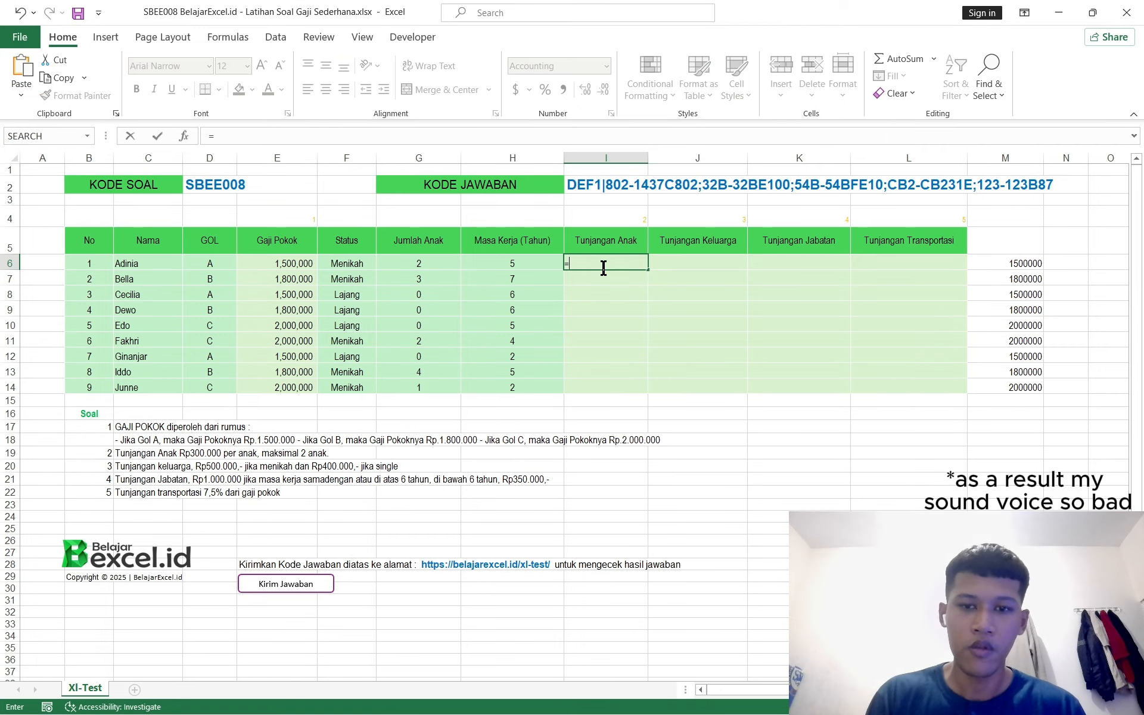
{"action": "type", "text": "if("}
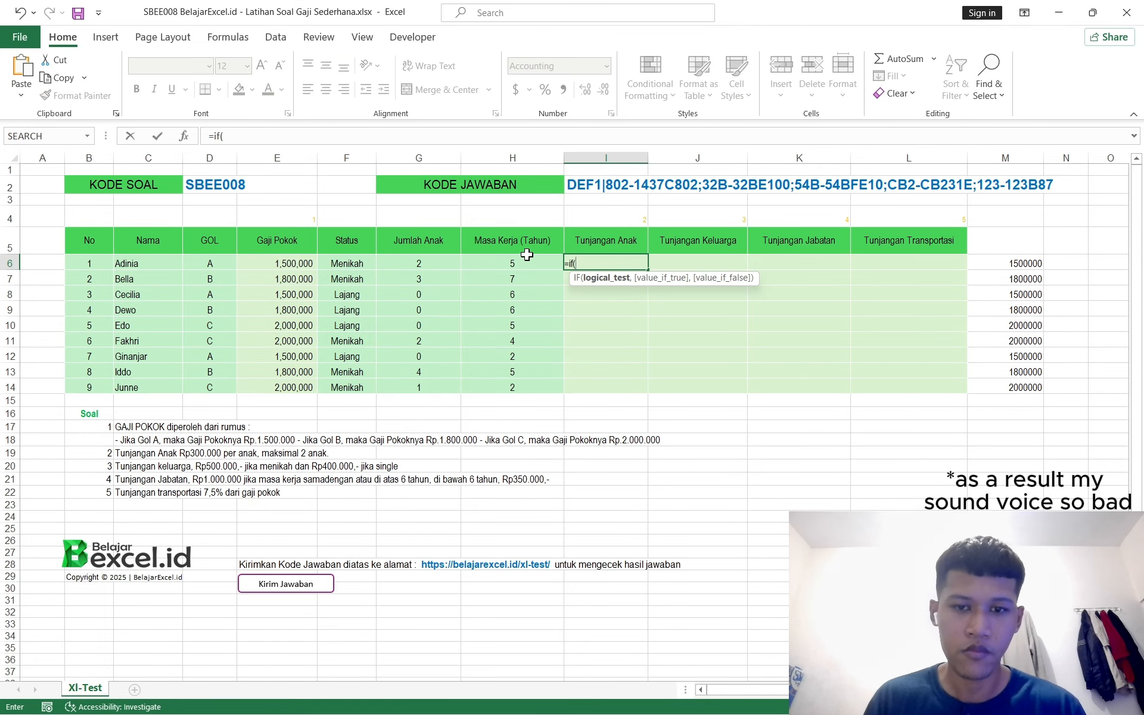
{"action": "left_click", "coordinate": [523, 263]}
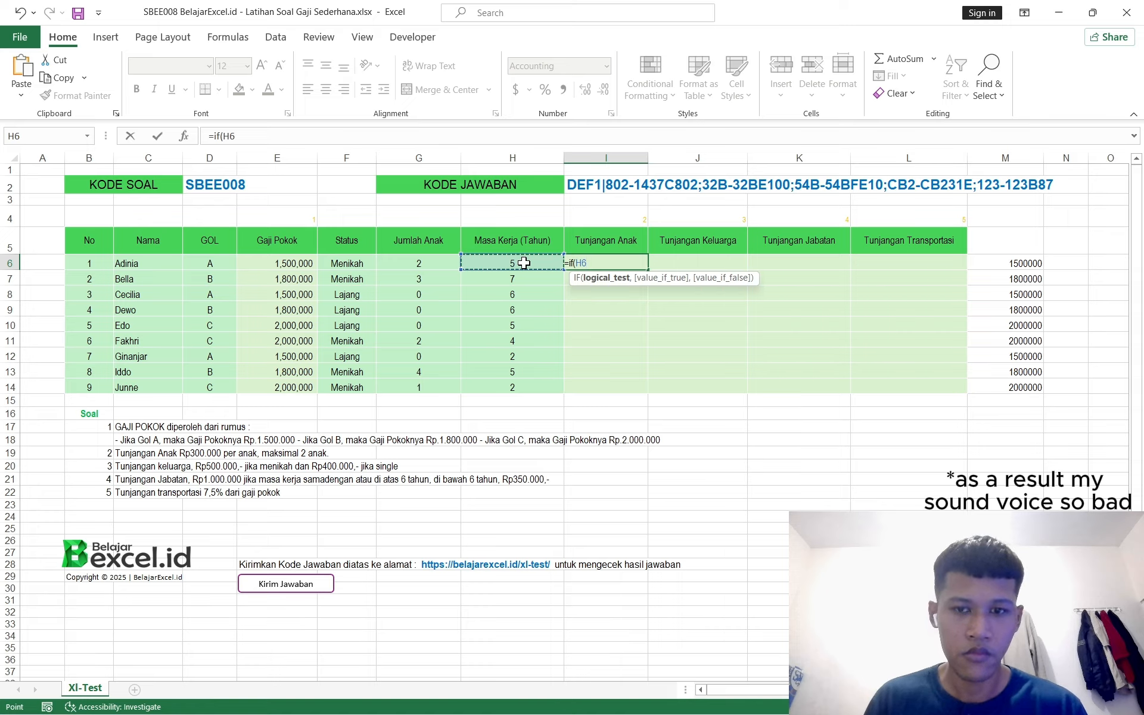
{"action": "key", "text": "BackSpace"}
{"action": "key", "text": "BackSpace"}
{"action": "type", "text": "min("}
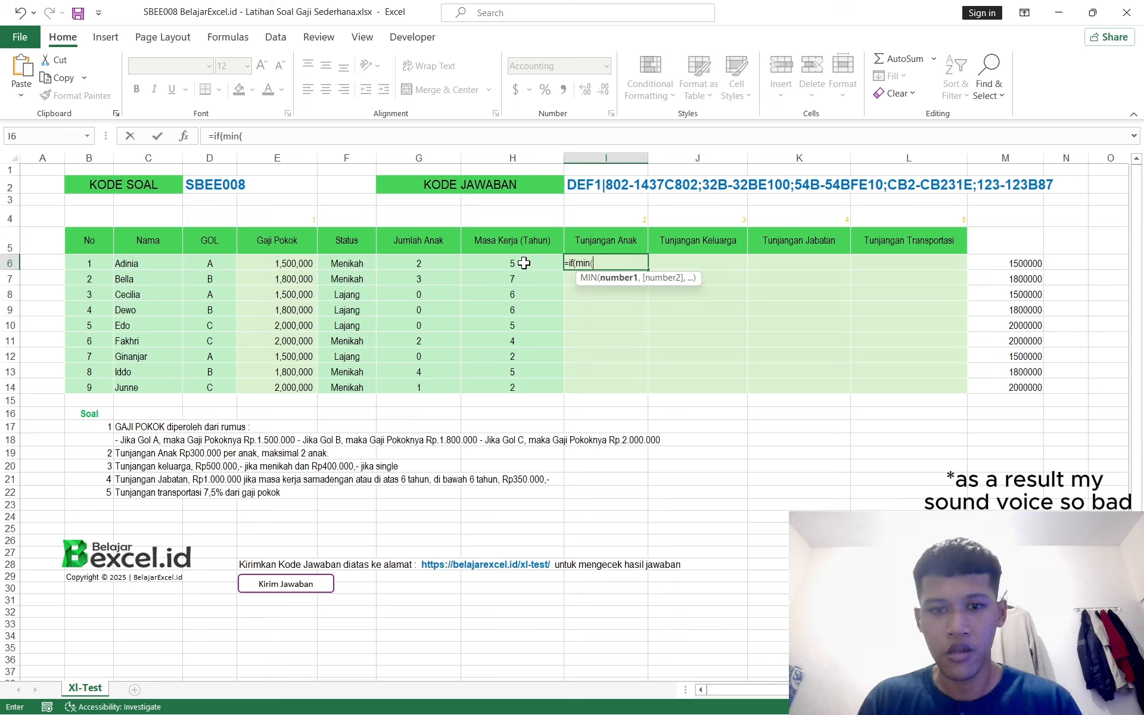
{"action": "type", "text": "2,"}
{"action": "left_click", "coordinate": [524, 262]}
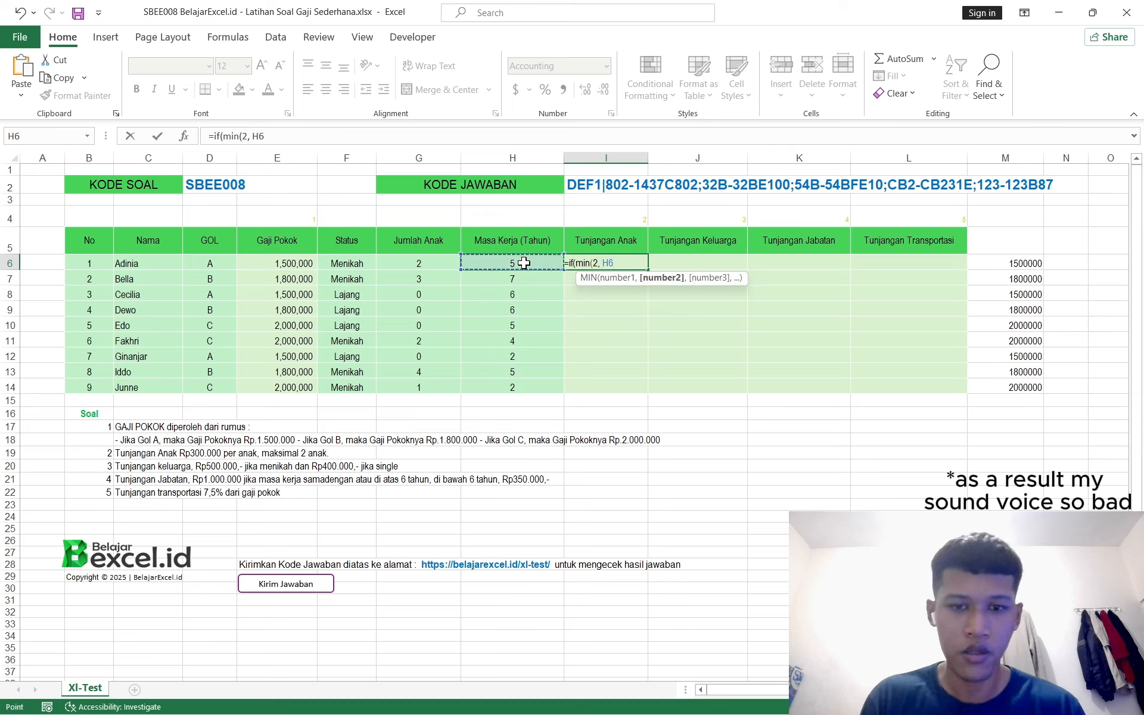
{"action": "type", "text": "), 30"}
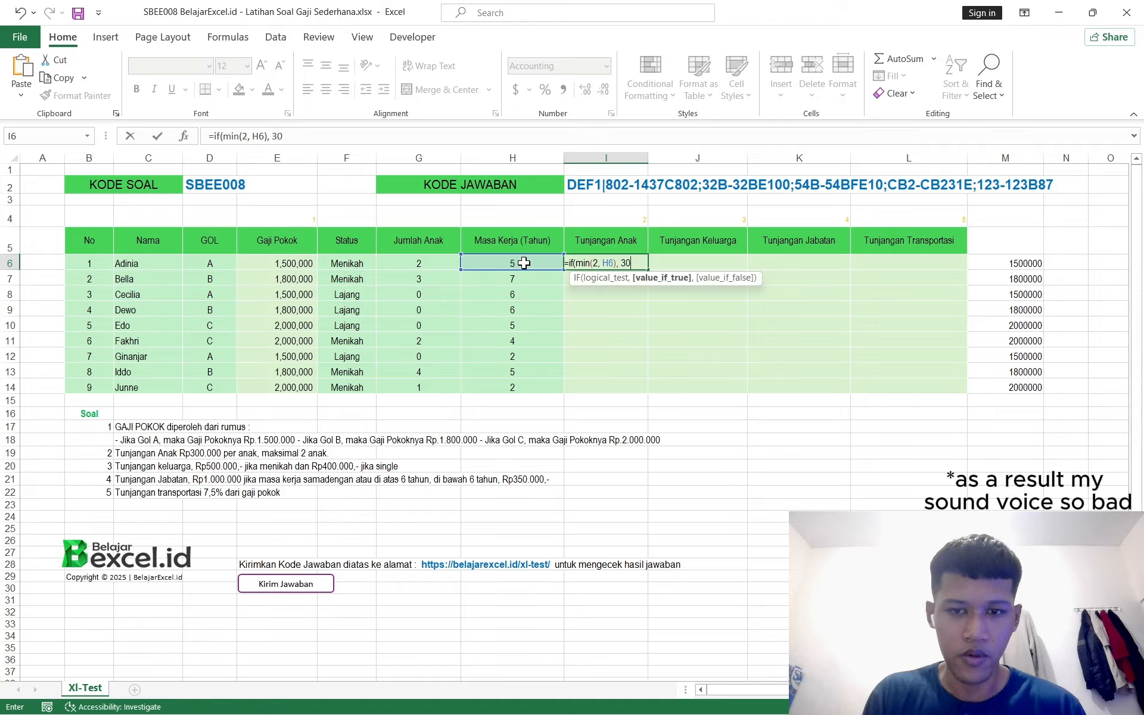
{"action": "type", "text": ")"}
{"action": "key", "text": "Return"}
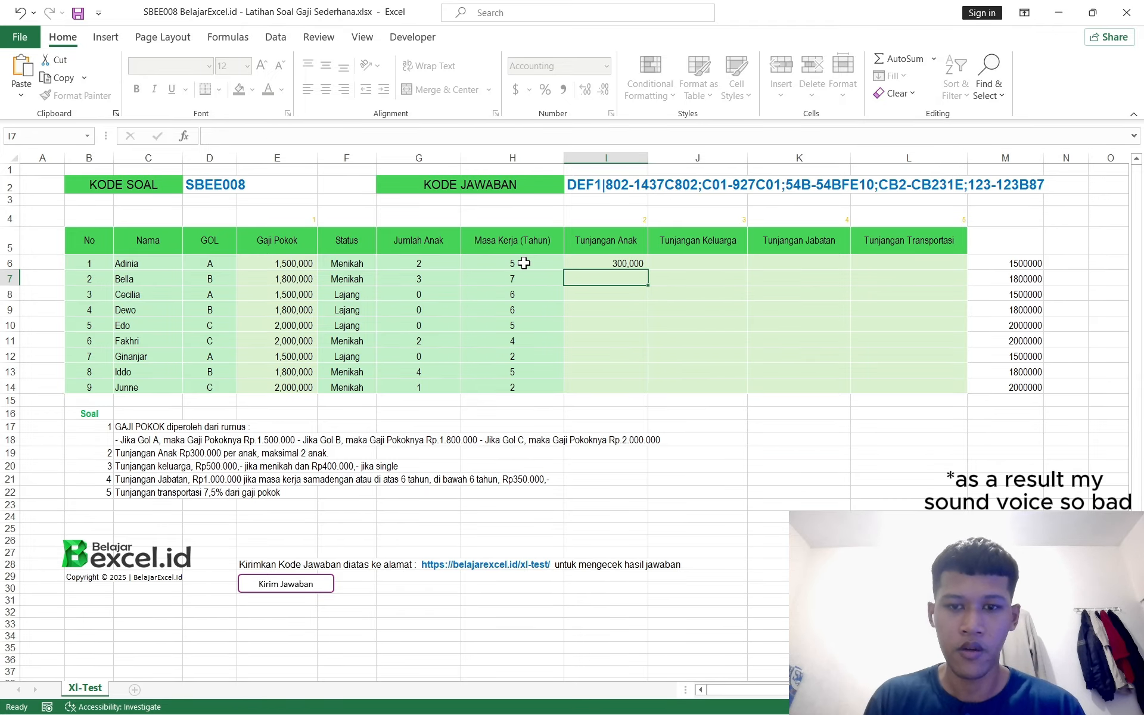
- Replace the formula in I6 with =MIN(2, H6) and fill it down to I14
{"action": "left_click", "coordinate": [601, 262]}
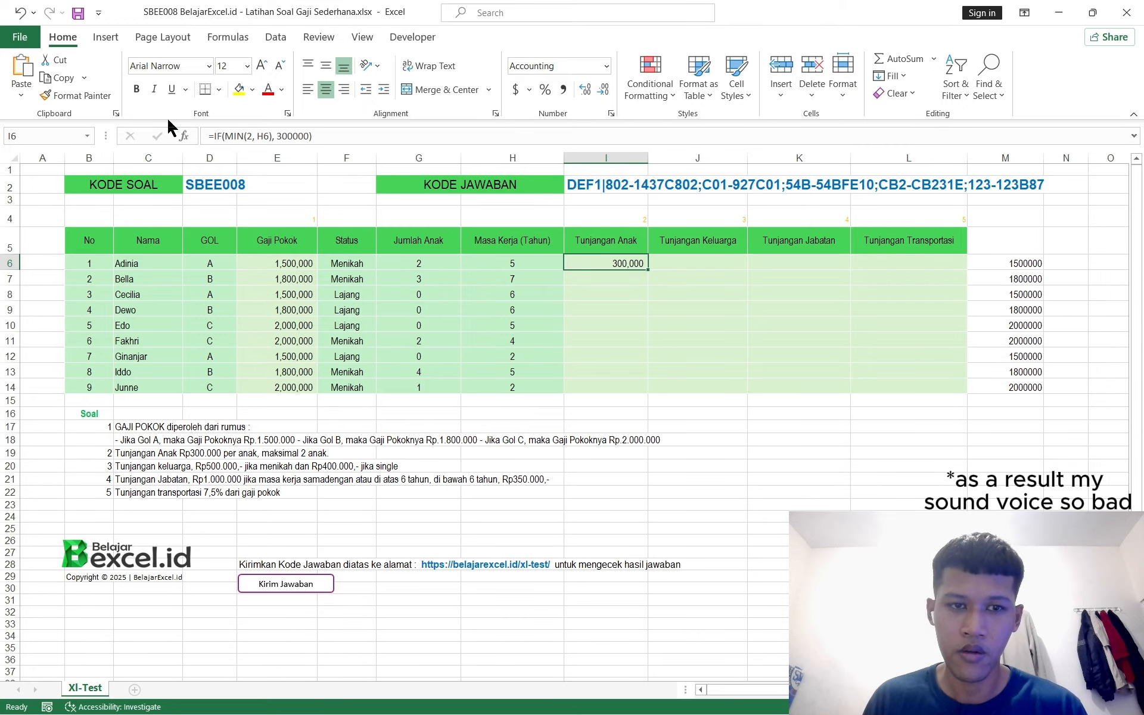
{"action": "left_click_drag", "start_coordinate": [293, 136], "coordinate": [184, 141]}
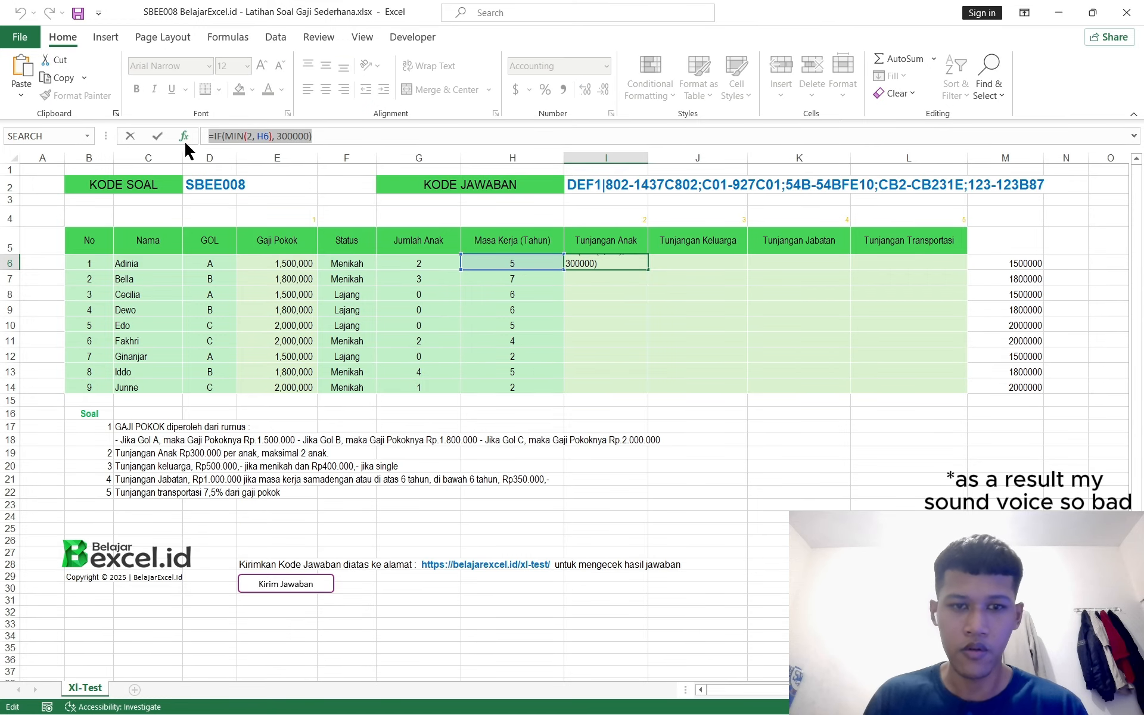
{"action": "key", "text": "BackSpace"}
{"action": "type", "text": "=min"}
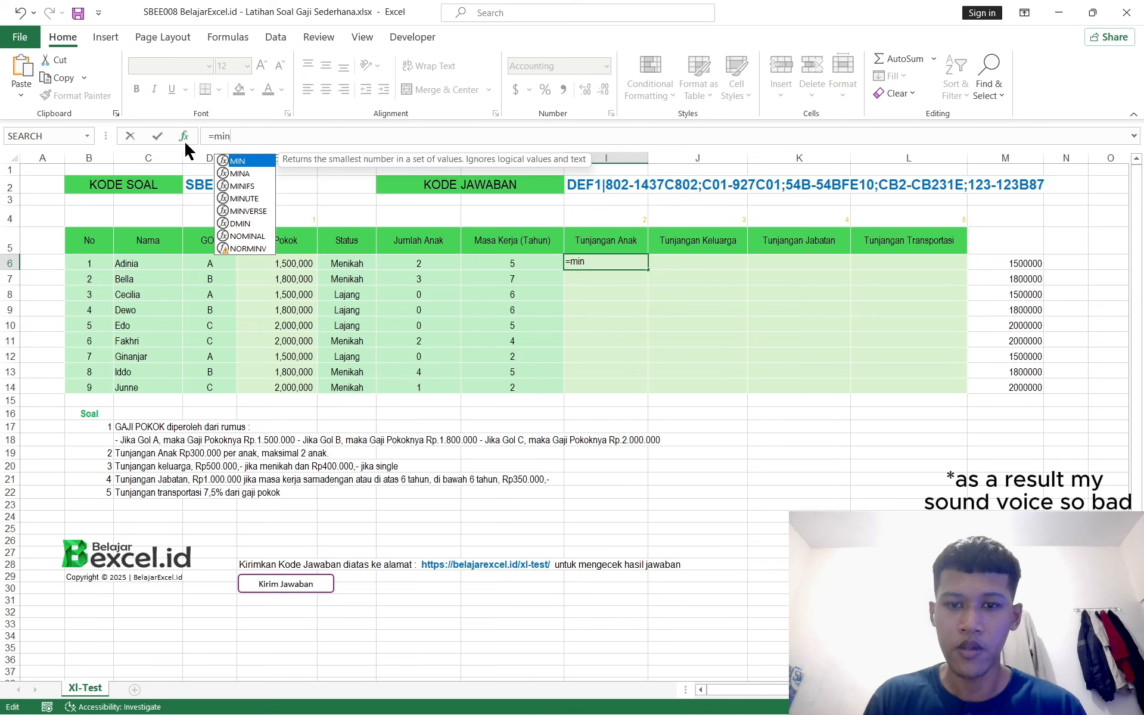
{"action": "type", "text": "("}
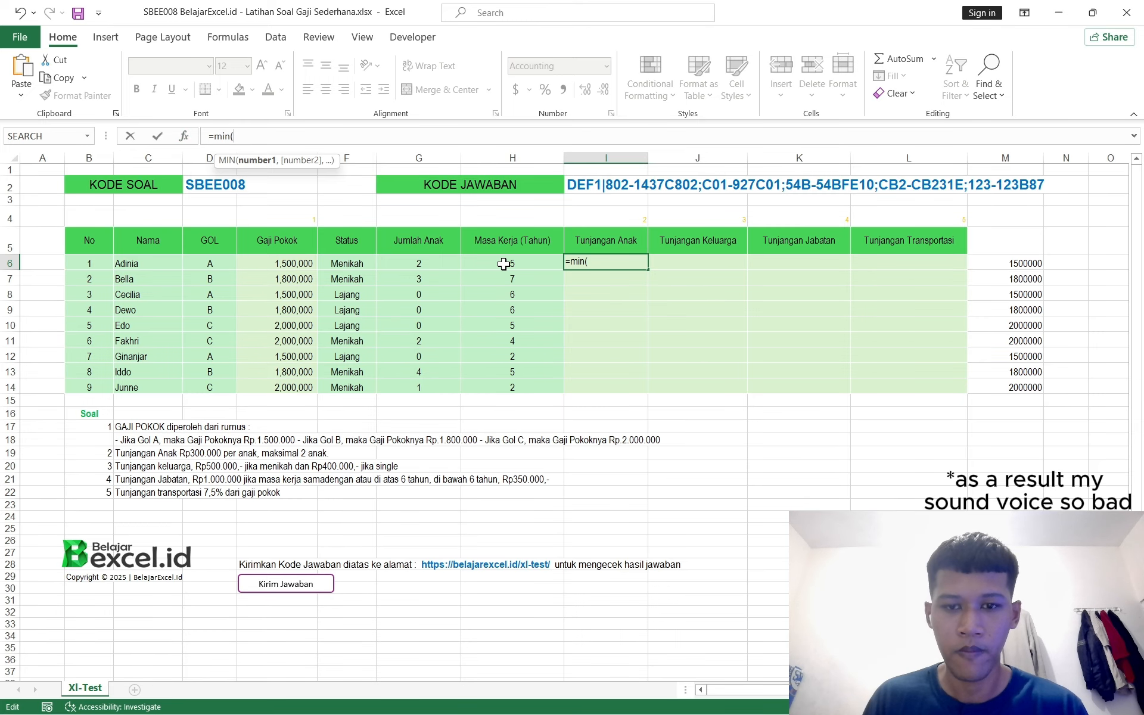
{"action": "type", "text": "2,"}
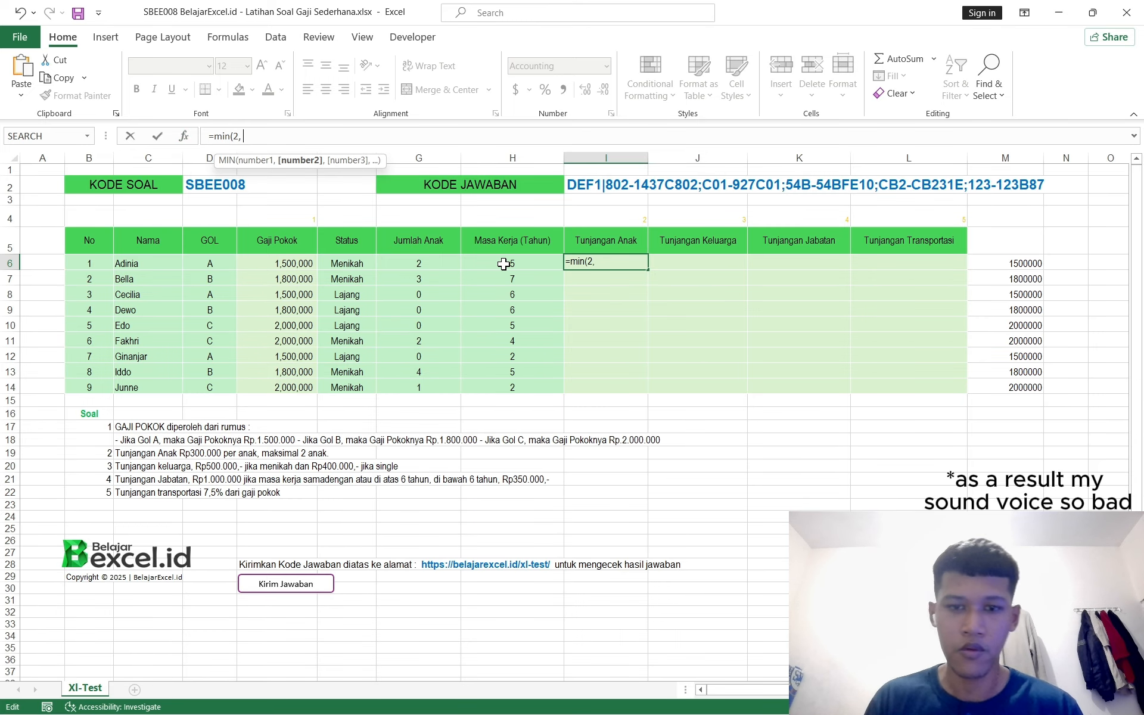
{"action": "left_click", "coordinate": [504, 264]}
{"action": "key", "text": "Return"}
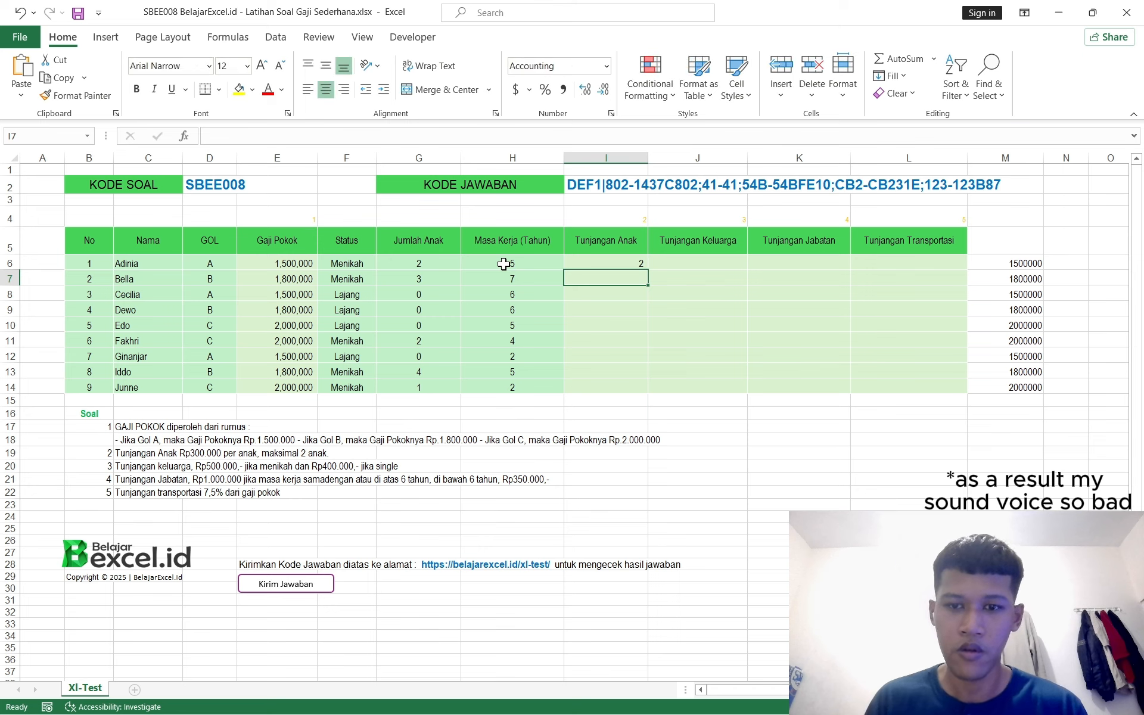
{"action": "left_click", "coordinate": [610, 264]}
{"action": "left_click_drag", "start_coordinate": [648, 270], "coordinate": [648, 390]}
- Try MAX instead of MIN in the I6 formula, making it =MAX(2, H6)
{"action": "left_click", "coordinate": [630, 261]}
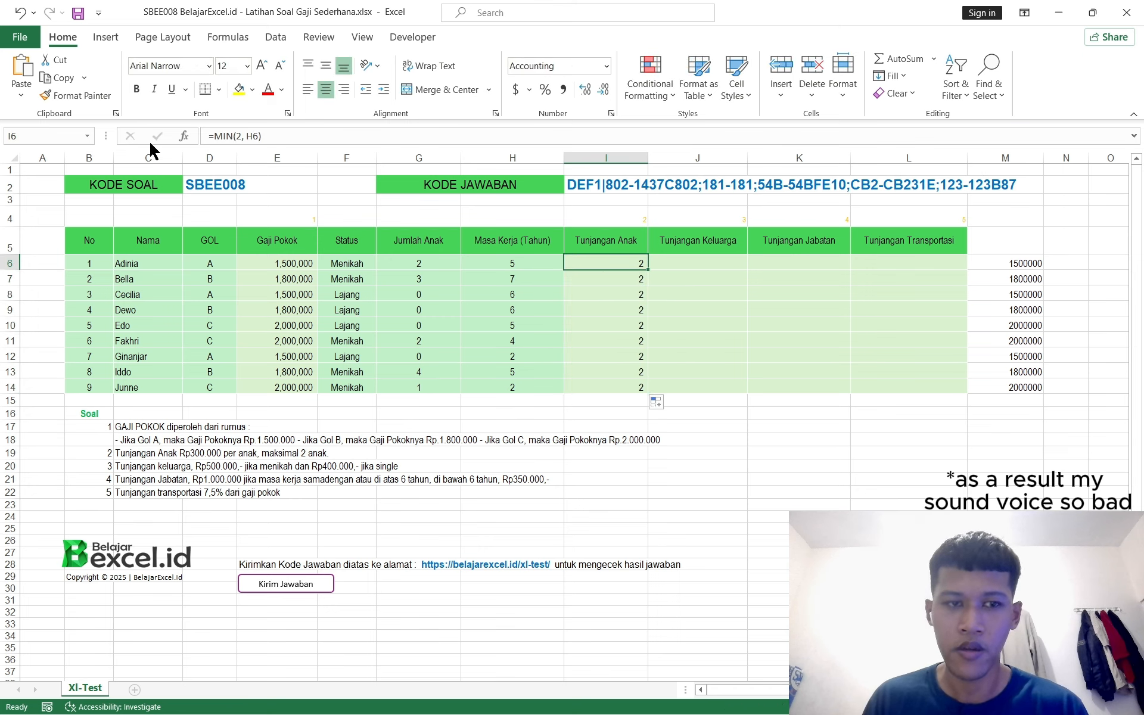
{"action": "double_click", "coordinate": [232, 136]}
{"action": "type", "text": "Max"}
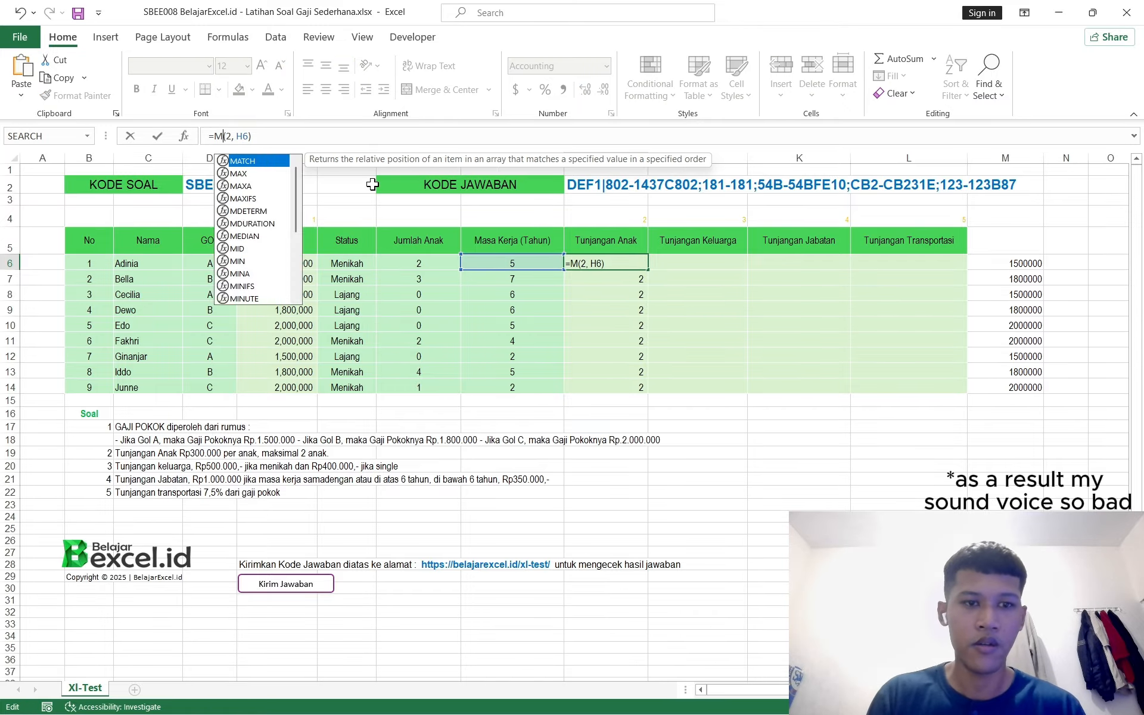
{"action": "key", "text": "Return"}
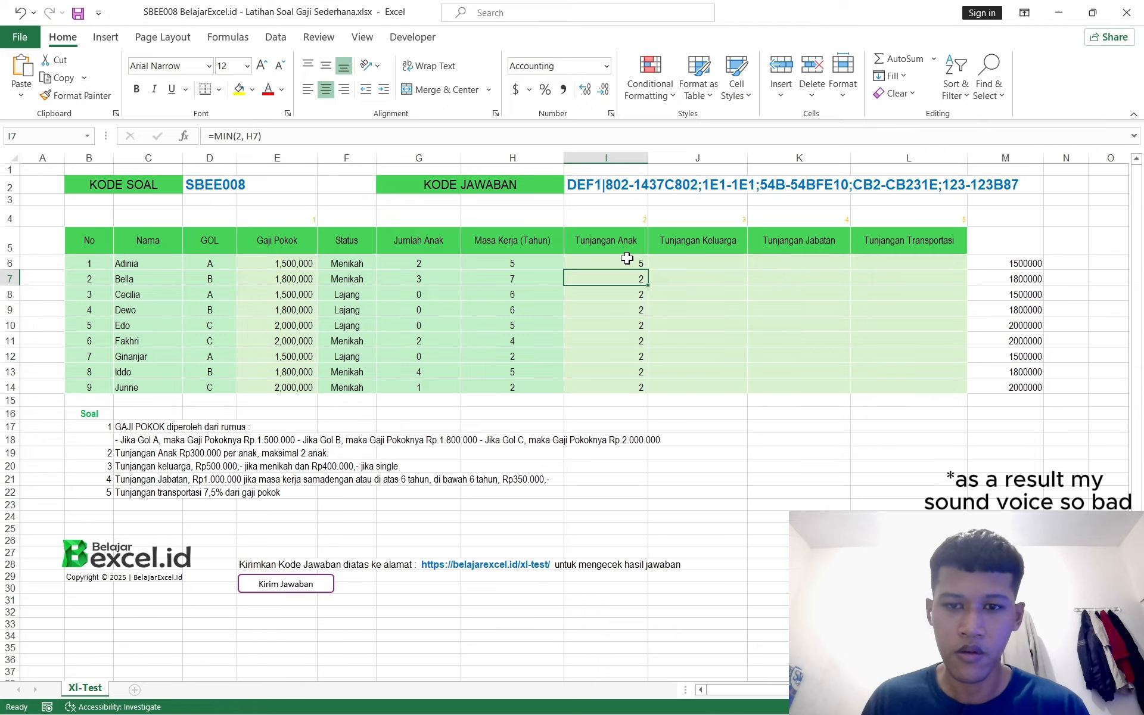
- Examine the MAX formula in I6 and compare its cell reference with the Jumlah Anak value in G6
{"action": "left_click", "coordinate": [624, 258]}
{"action": "left_click", "coordinate": [244, 136]}
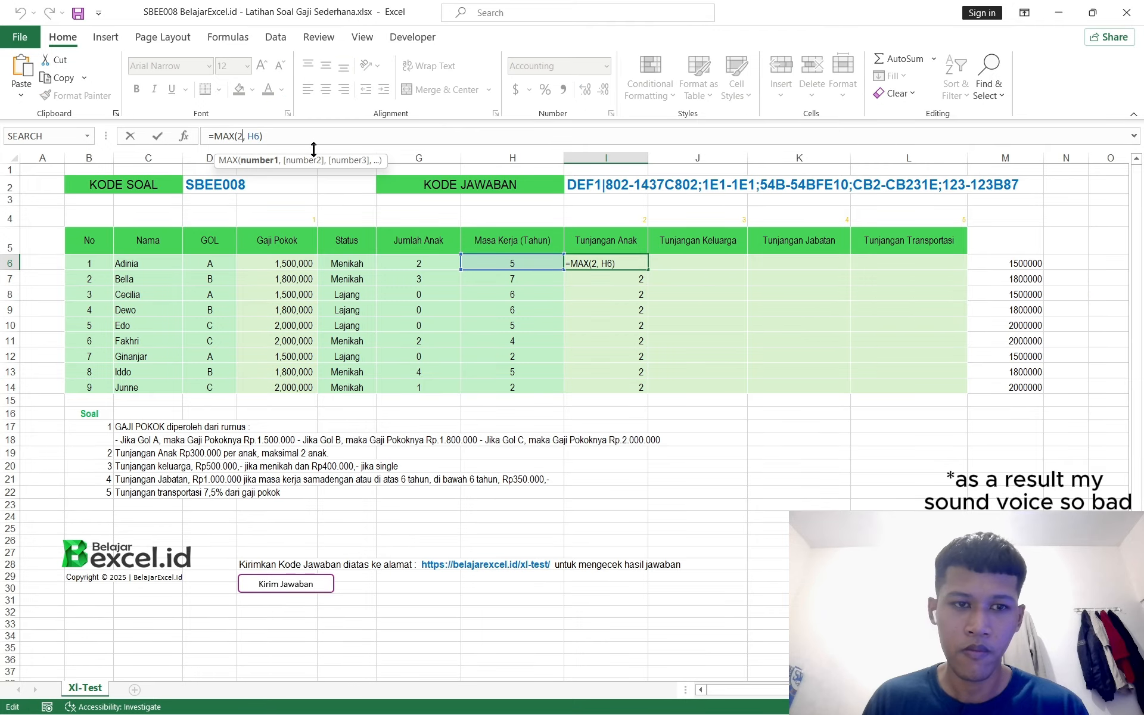
{"action": "left_click", "coordinate": [657, 290]}
{"action": "left_click", "coordinate": [624, 261]}
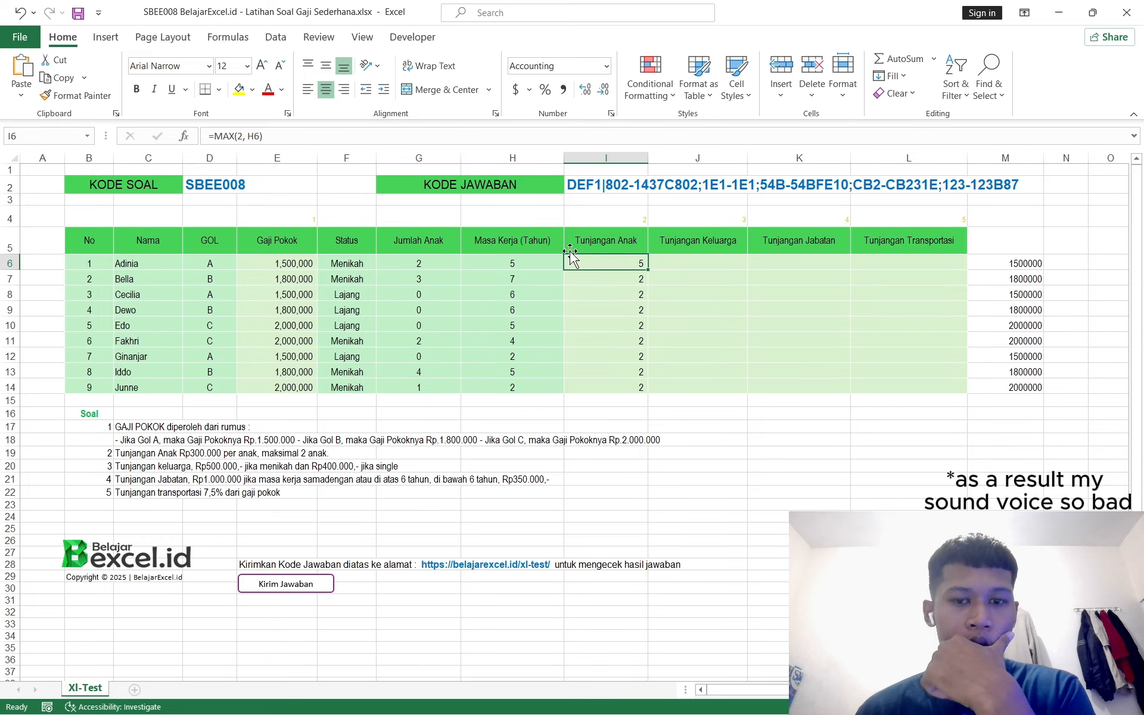
{"action": "left_click", "coordinate": [431, 266]}
{"action": "left_click", "coordinate": [626, 266]}
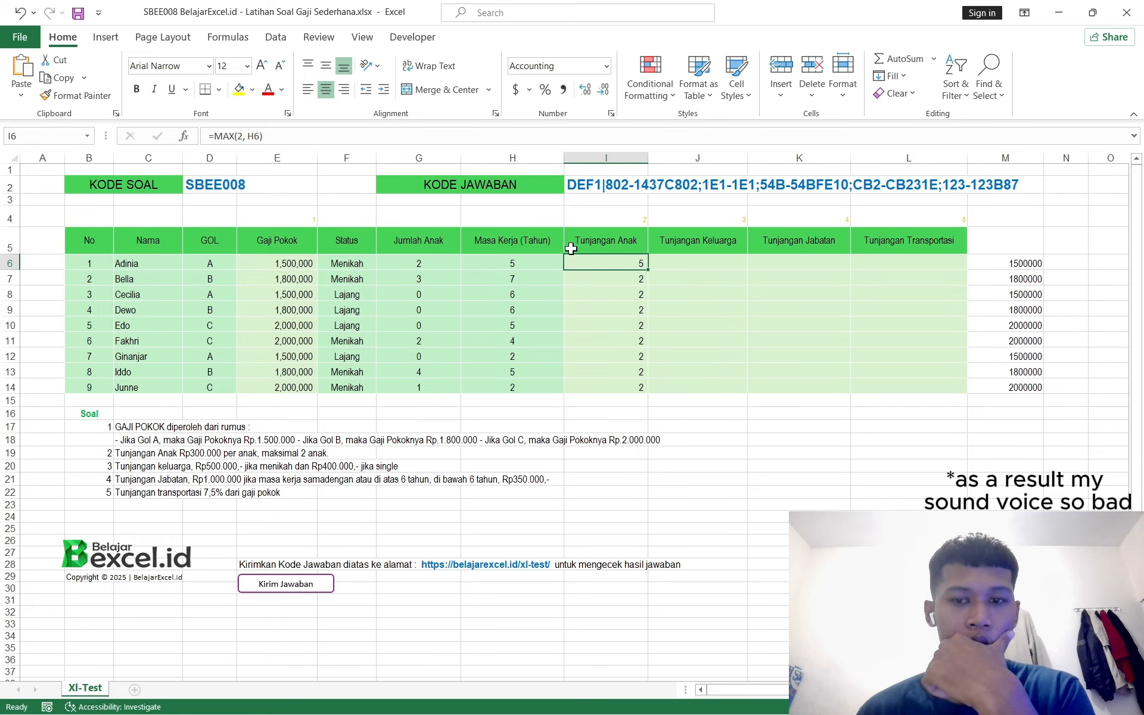
{"action": "left_click", "coordinate": [421, 130]}
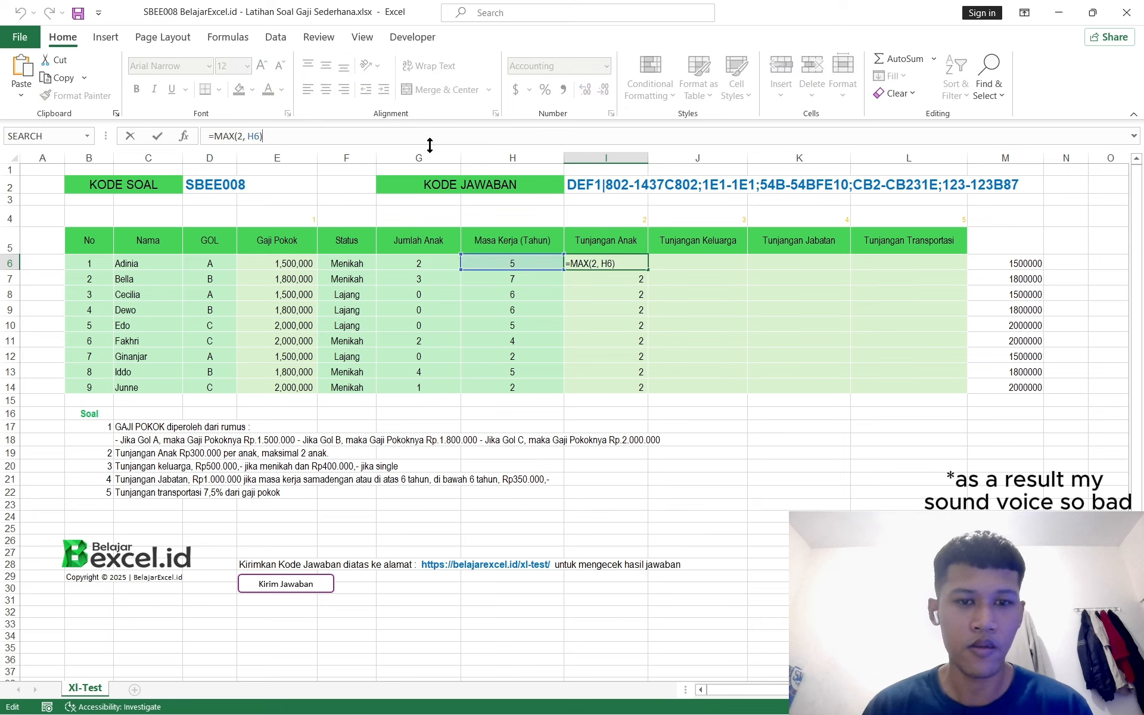
{"action": "left_click", "coordinate": [807, 315]}
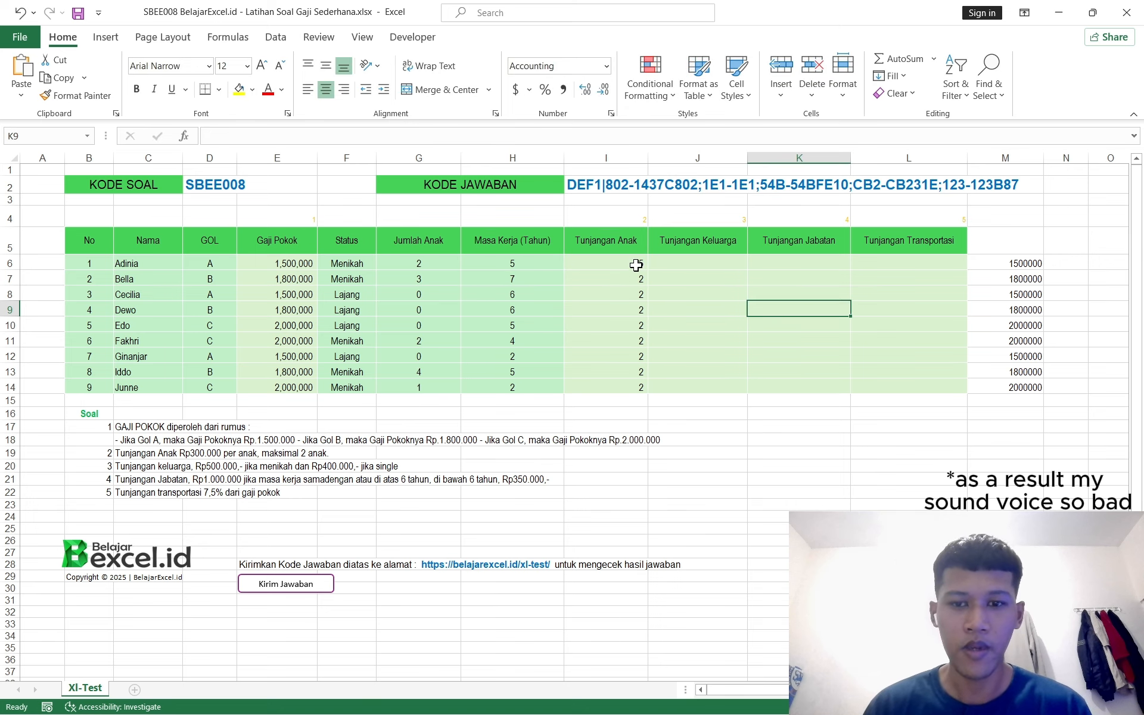
- Replace the formula in Tunjangan Anak cell I6 with =MIN(2, G6), based on Jumlah Anak
{"action": "left_click", "coordinate": [632, 262]}
{"action": "left_click", "coordinate": [281, 136]}
{"action": "key", "text": "ctrl+a"}
{"action": "key", "text": "BackSpace"}
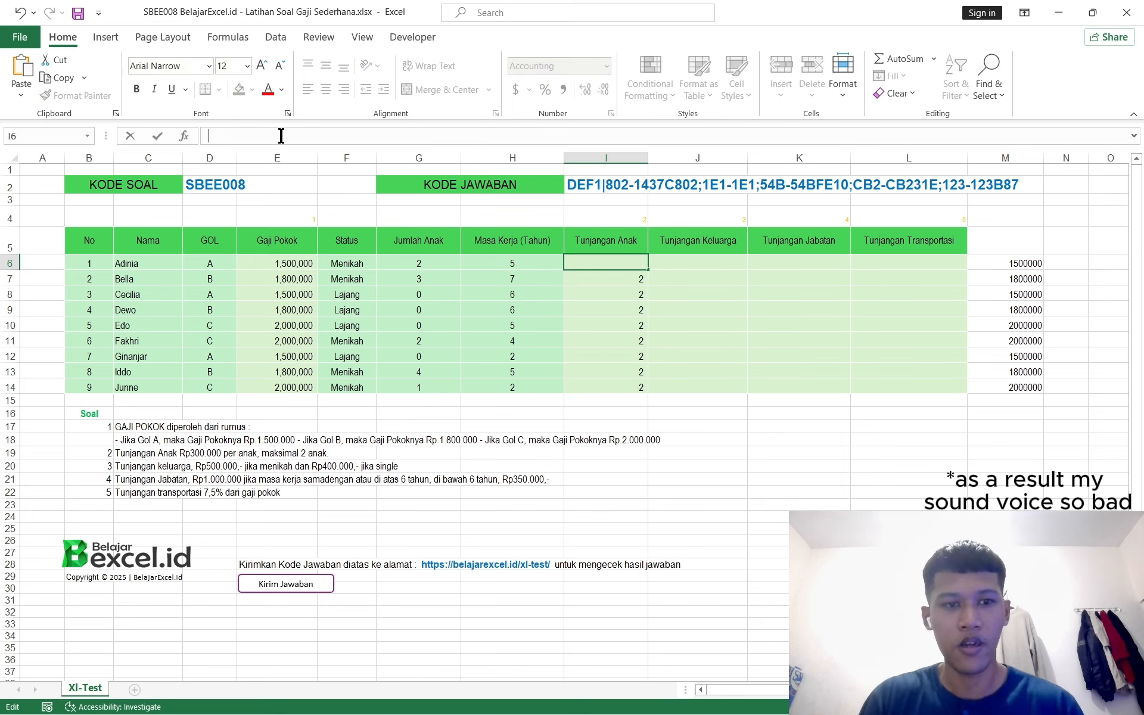
{"action": "type", "text": "=min("}
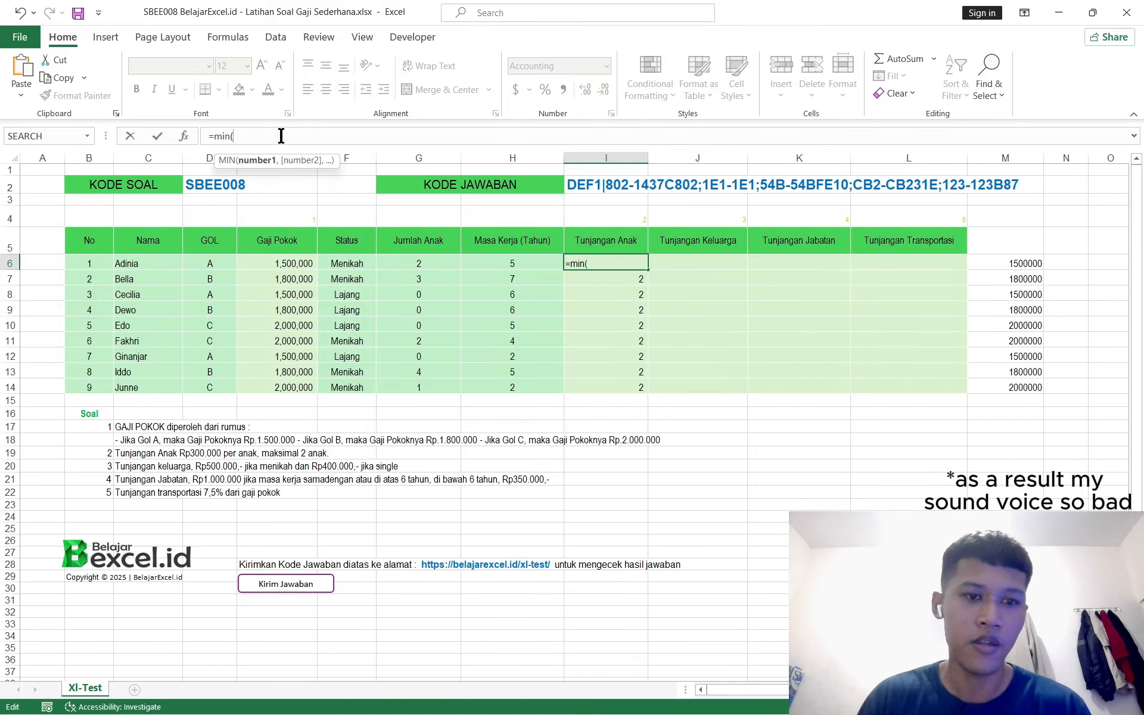
{"action": "type", "text": "2,"}
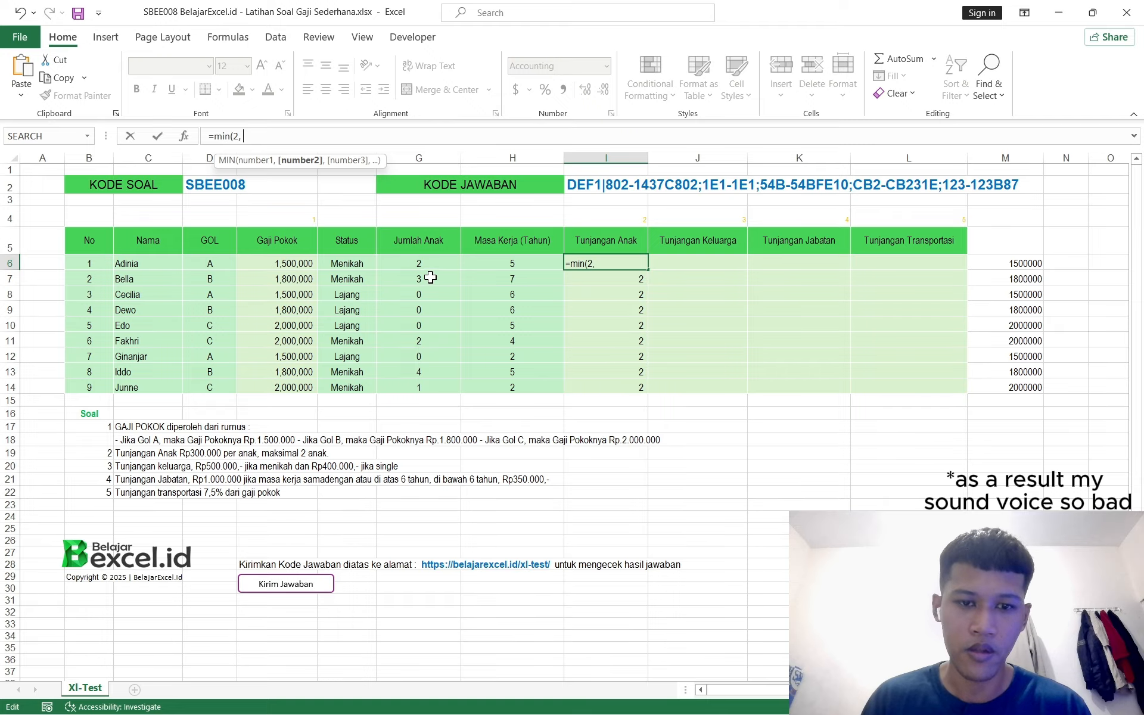
{"action": "left_click", "coordinate": [435, 260]}
{"action": "key", "text": "Return"}
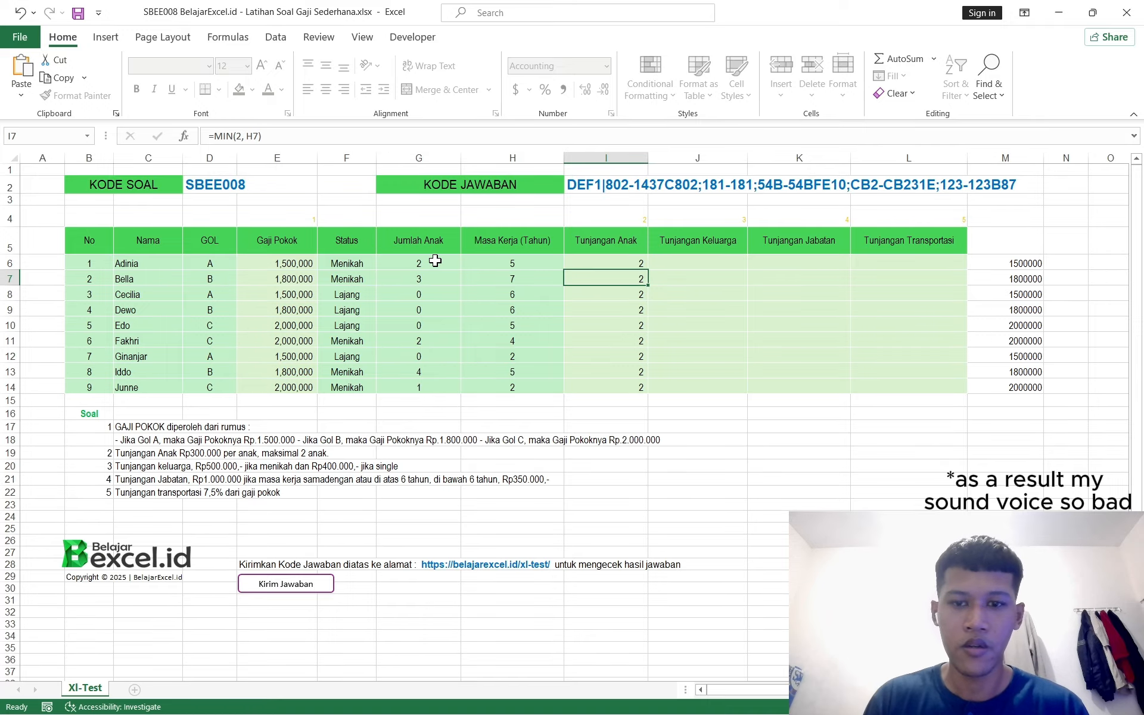
- Fill the MIN formula from I6 down to I14 and check the results in several rows of the column
{"action": "left_click", "coordinate": [590, 263]}
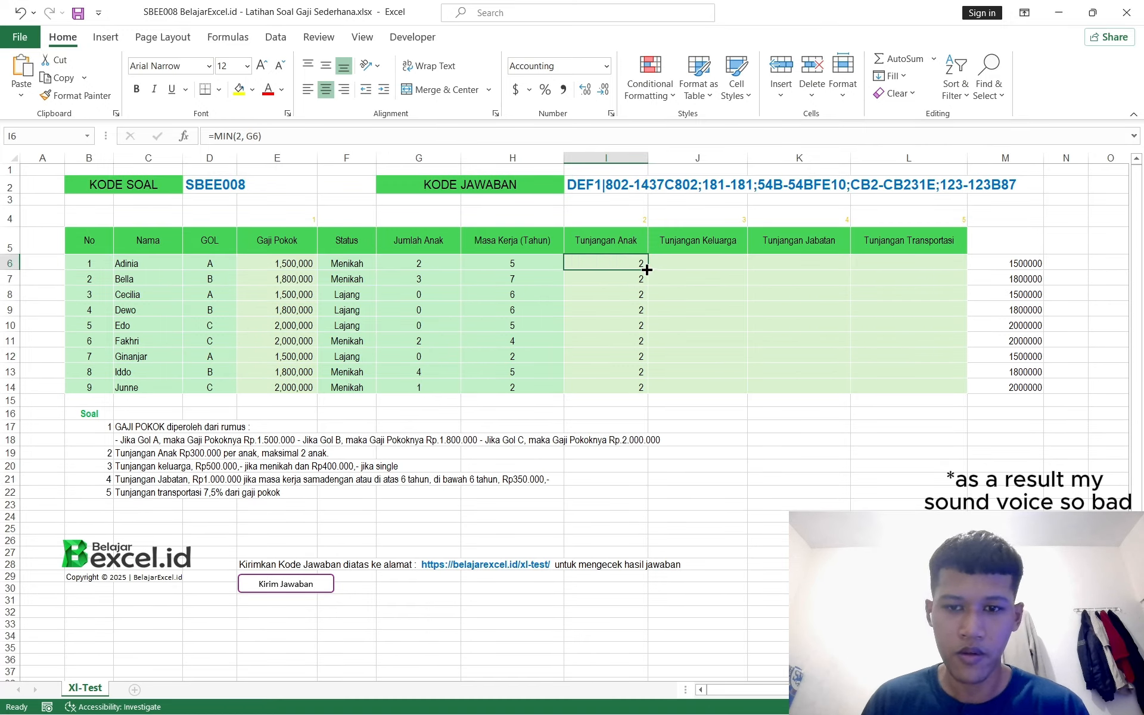
{"action": "left_click_drag", "start_coordinate": [647, 270], "coordinate": [646, 398]}
{"action": "left_click", "coordinate": [682, 336]}
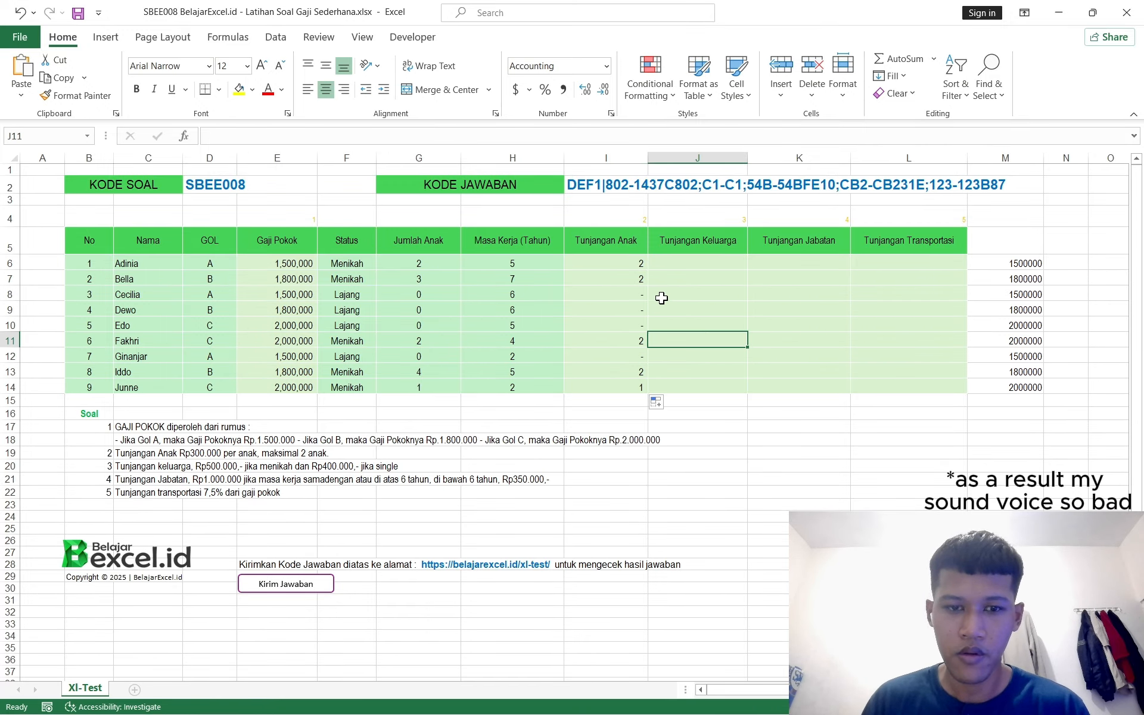
{"action": "left_click", "coordinate": [638, 279]}
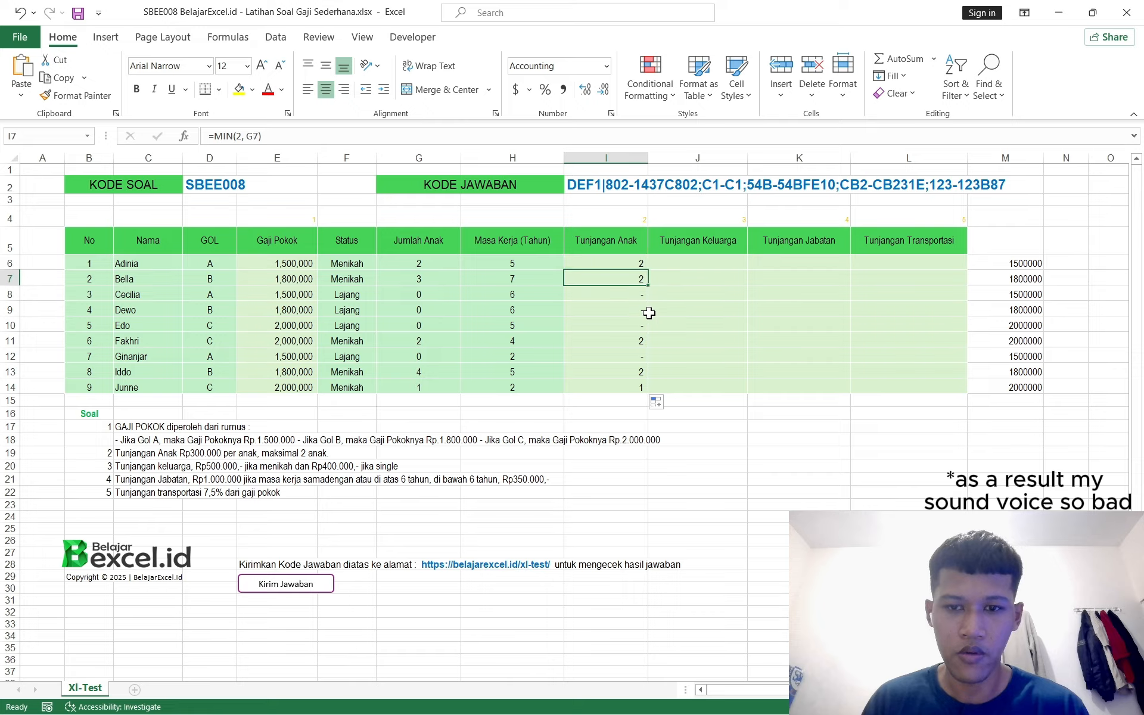
{"action": "left_click", "coordinate": [632, 342]}
{"action": "left_click", "coordinate": [641, 372]}
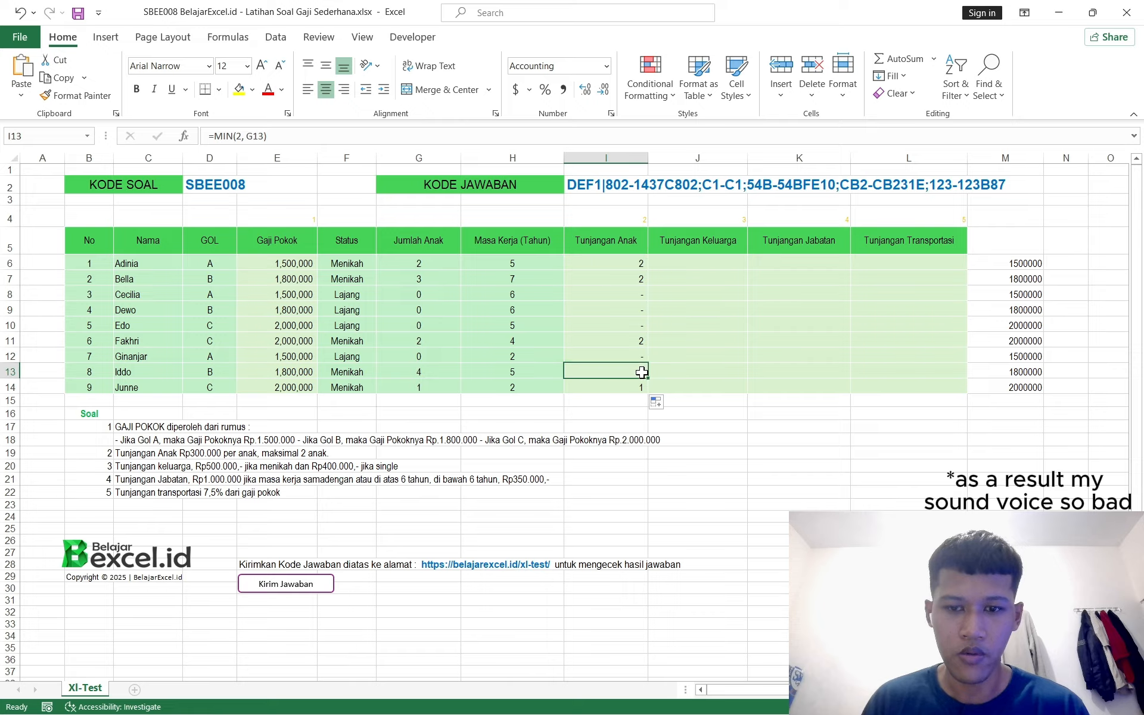
{"action": "left_click", "coordinate": [639, 391]}
{"action": "left_click", "coordinate": [633, 277]}
- Multiply the Tunjangan Anak formula in I6 by 300000, making it =MIN(2, G6)*300000
{"action": "left_click", "coordinate": [613, 261]}
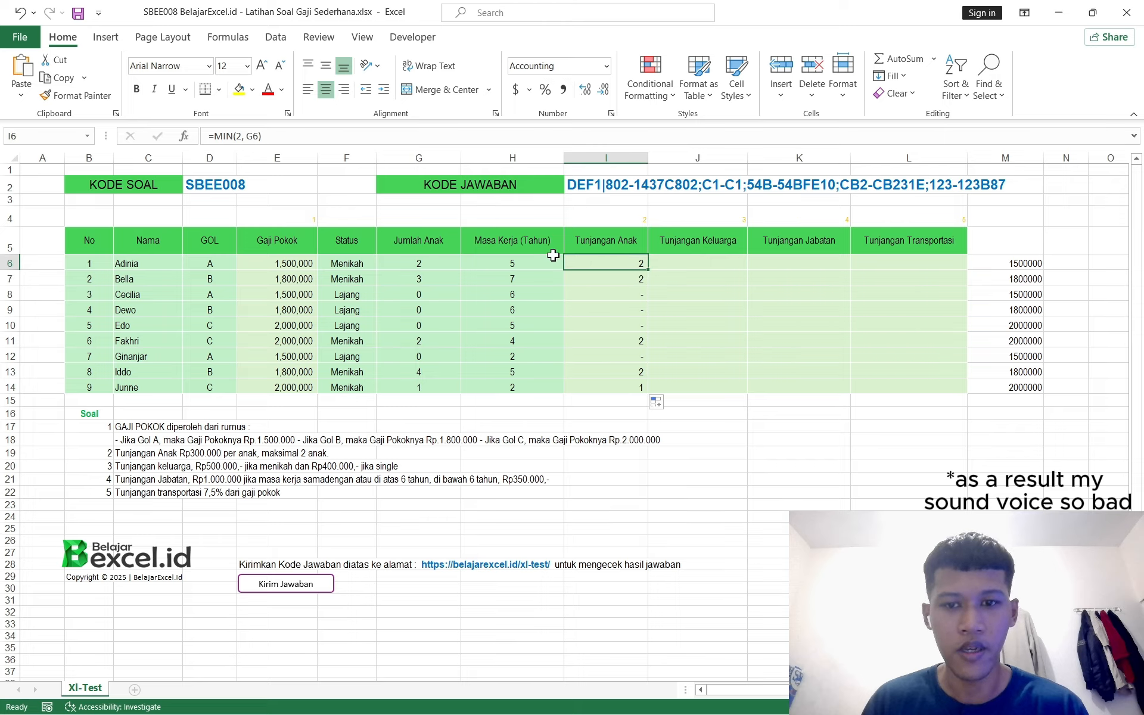
{"action": "left_click", "coordinate": [294, 140]}
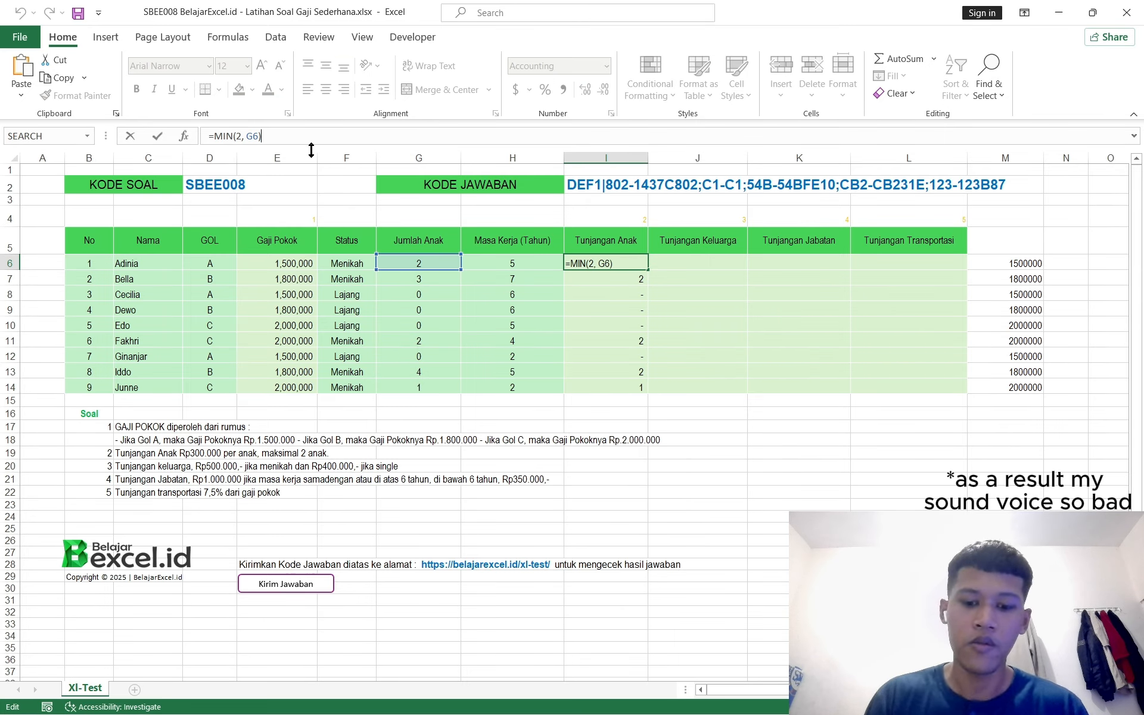
{"action": "type", "text": "*30000"}
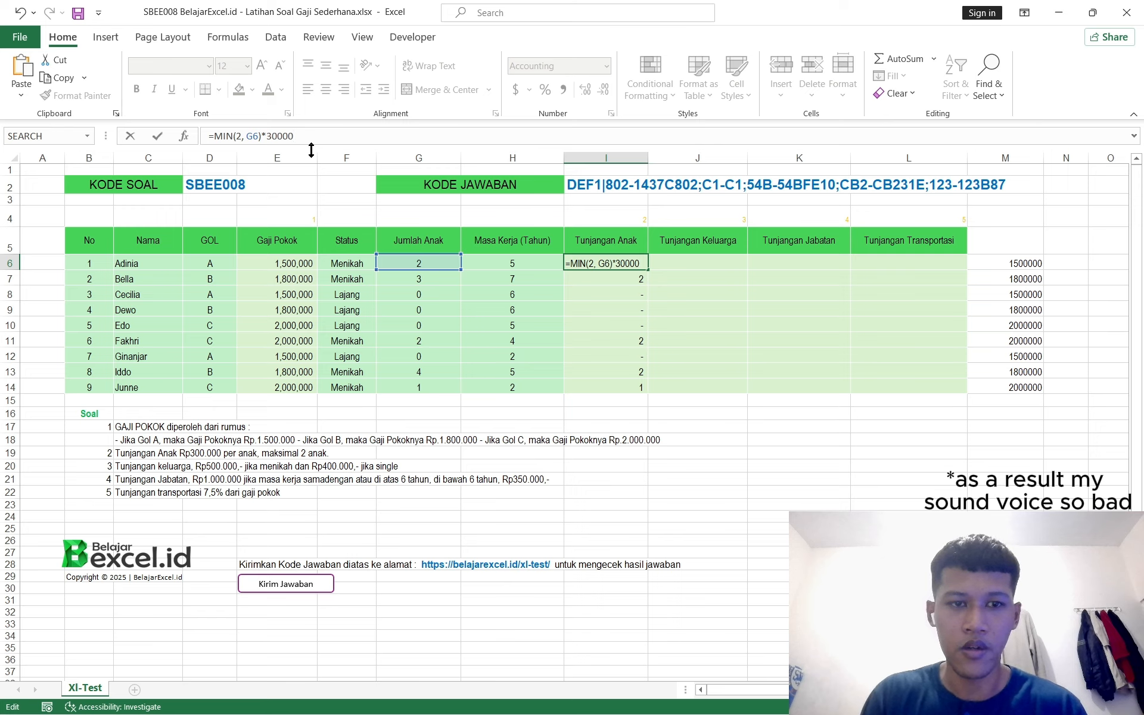
{"action": "type", "text": "000"}
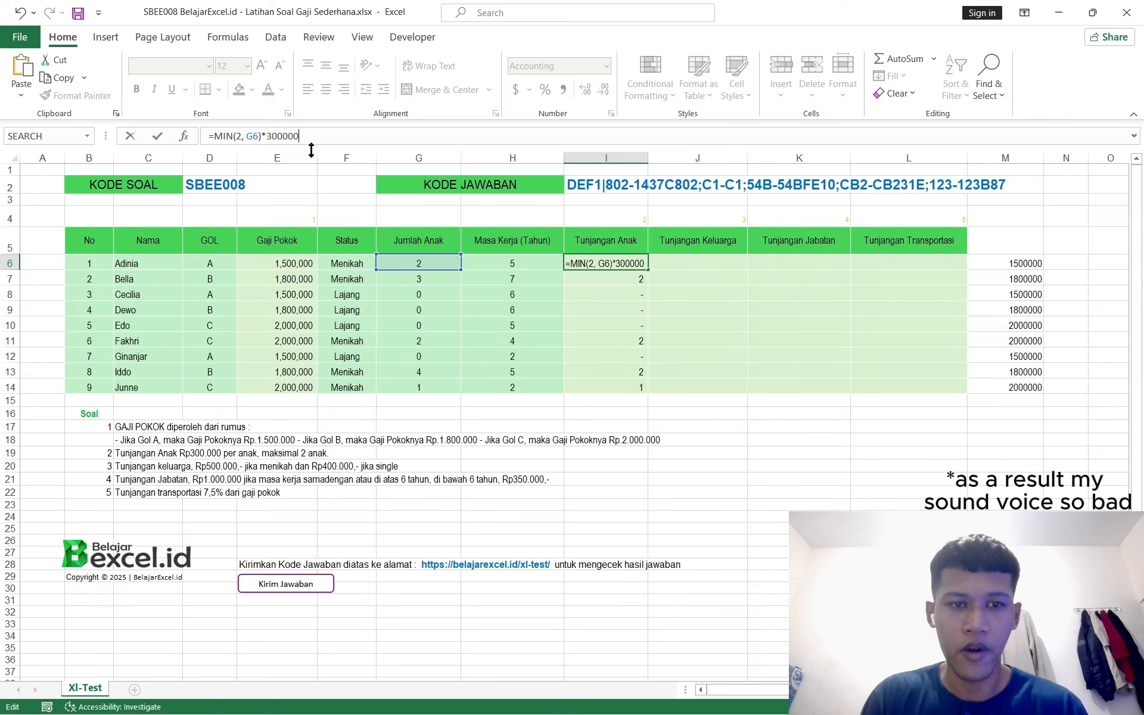
{"action": "key", "text": "Return"}
- Fill the updated Tunjangan Anak formula from I6 down to I14 and check it in several rows
{"action": "left_click", "coordinate": [622, 262]}
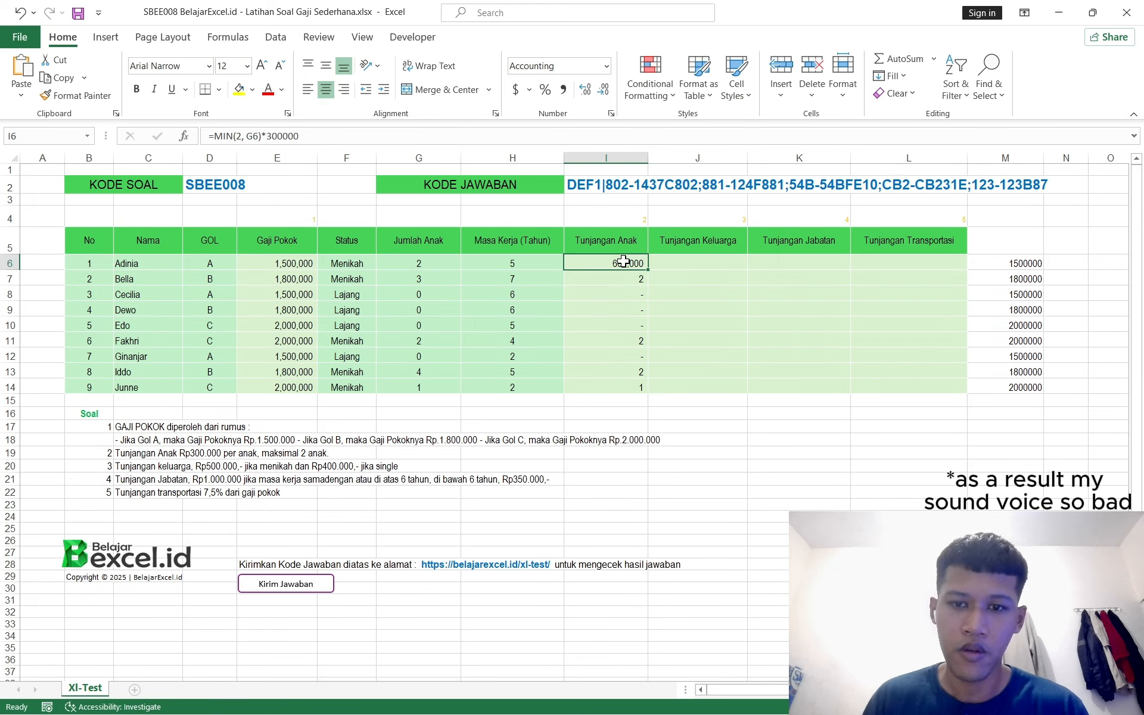
{"action": "left_click_drag", "start_coordinate": [650, 268], "coordinate": [653, 370]}
{"action": "left_click", "coordinate": [625, 253]}
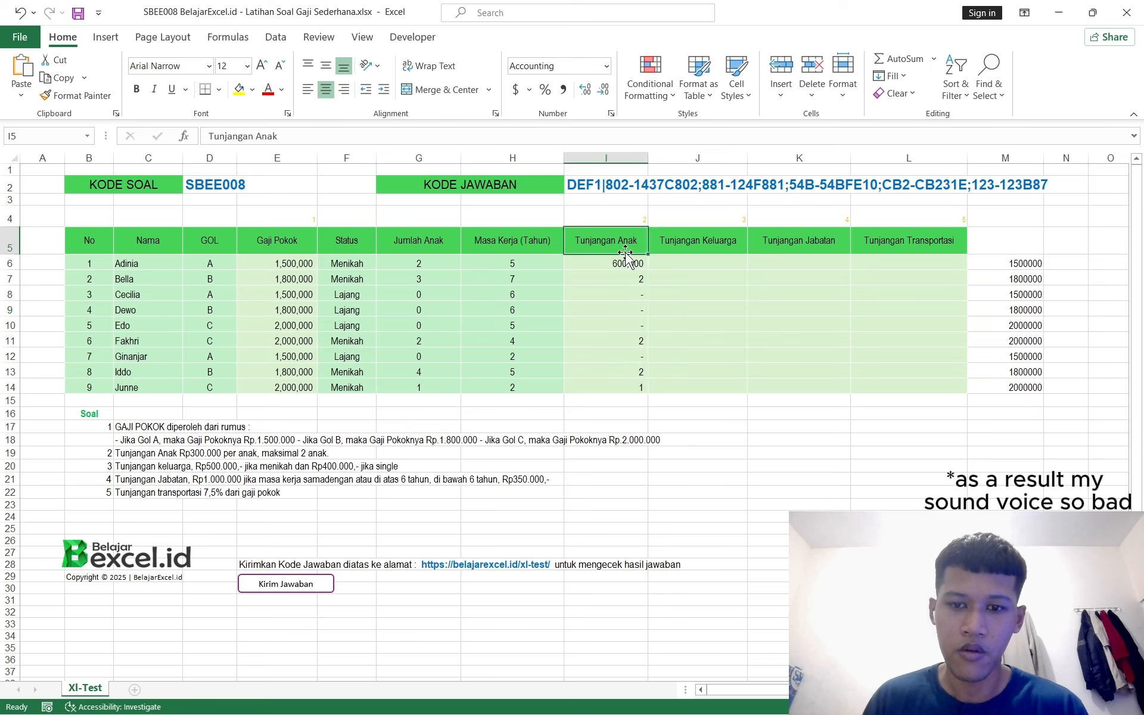
{"action": "left_click", "coordinate": [634, 265]}
{"action": "left_click_drag", "start_coordinate": [648, 270], "coordinate": [644, 388]}
{"action": "left_click", "coordinate": [721, 337]}
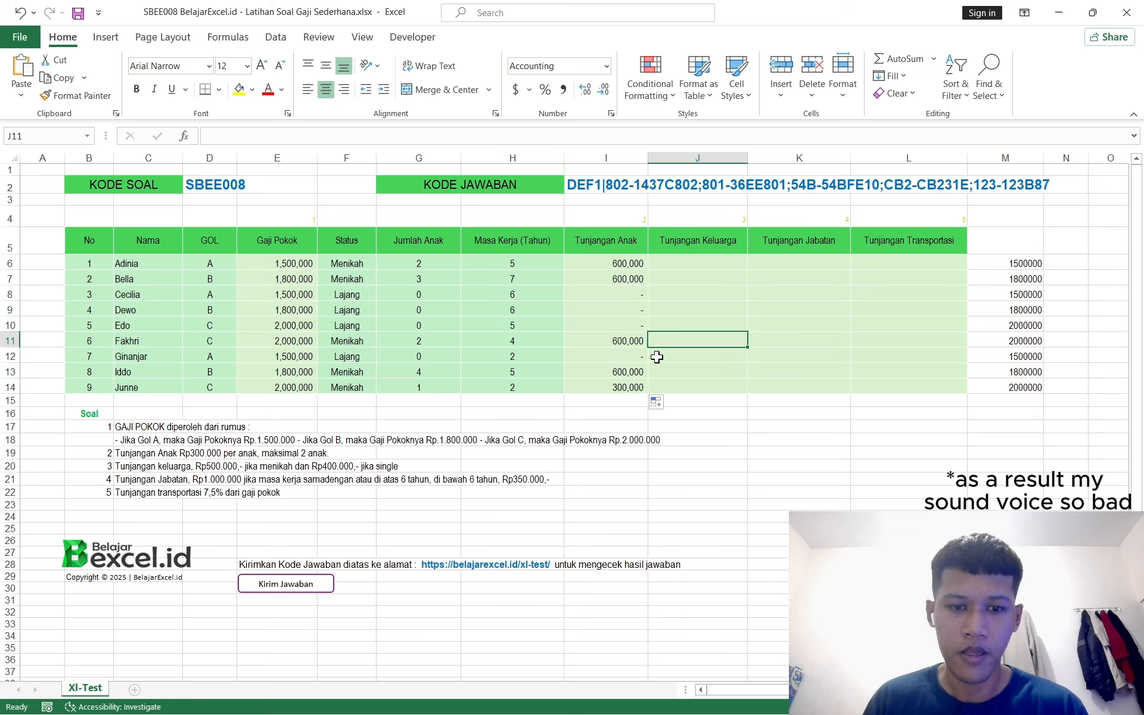
{"action": "left_click", "coordinate": [619, 374]}
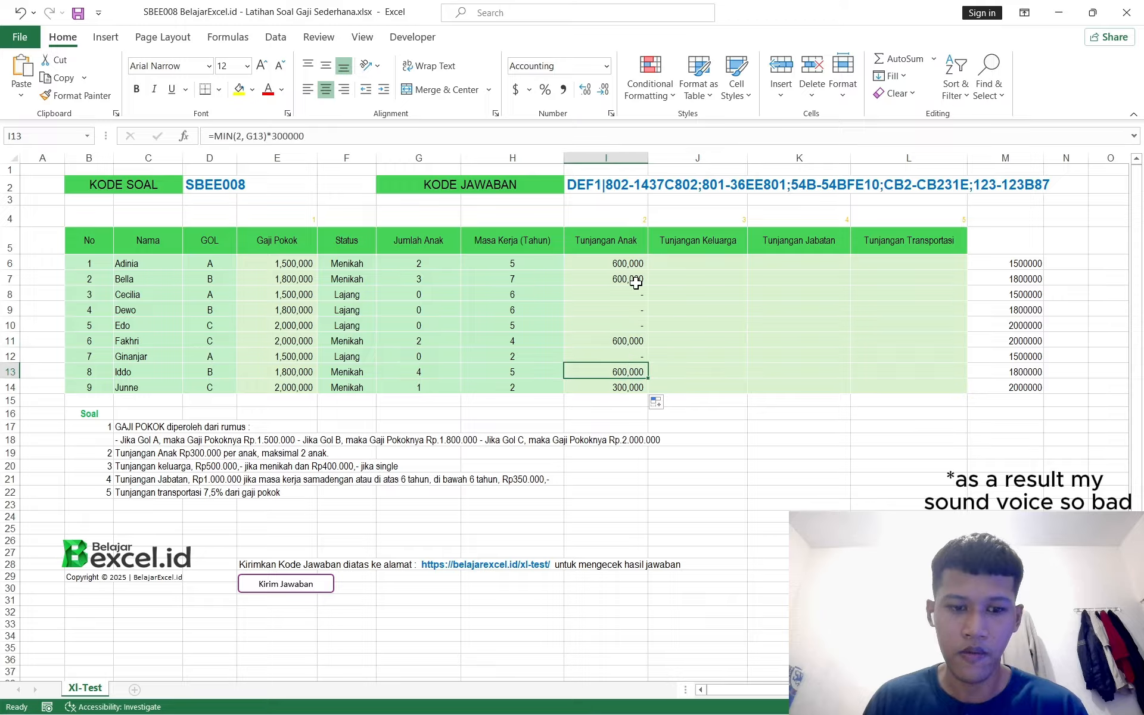
{"action": "left_click", "coordinate": [624, 266]}
{"action": "left_click", "coordinate": [637, 289]}
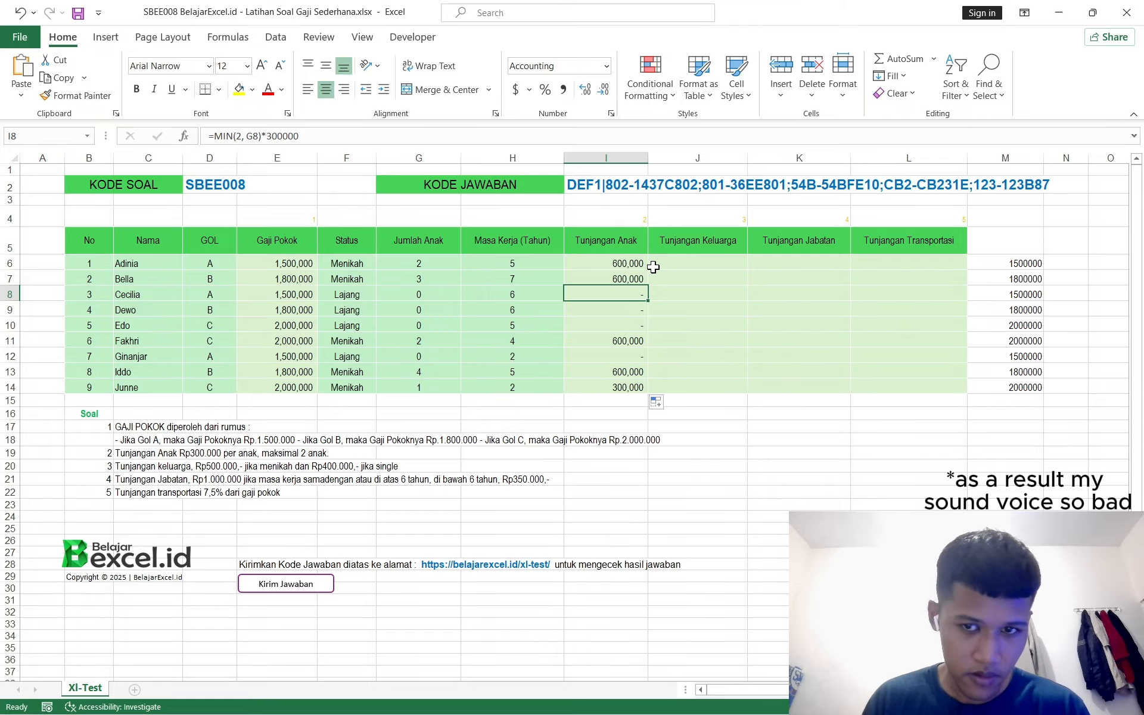
- Read the Tunjangan Keluarga rule in question 3 for married and single employees, along with the Tunjangan Jabatan rule below it
{"action": "left_click", "coordinate": [692, 238]}
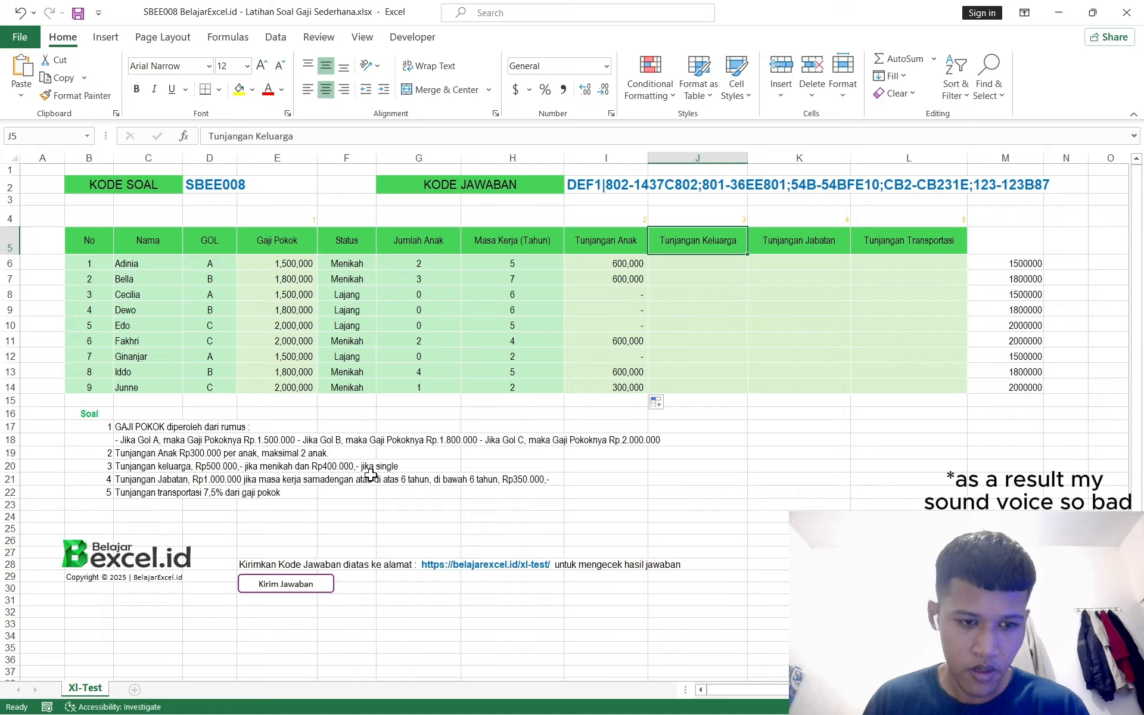
{"action": "left_click", "coordinate": [409, 469]}
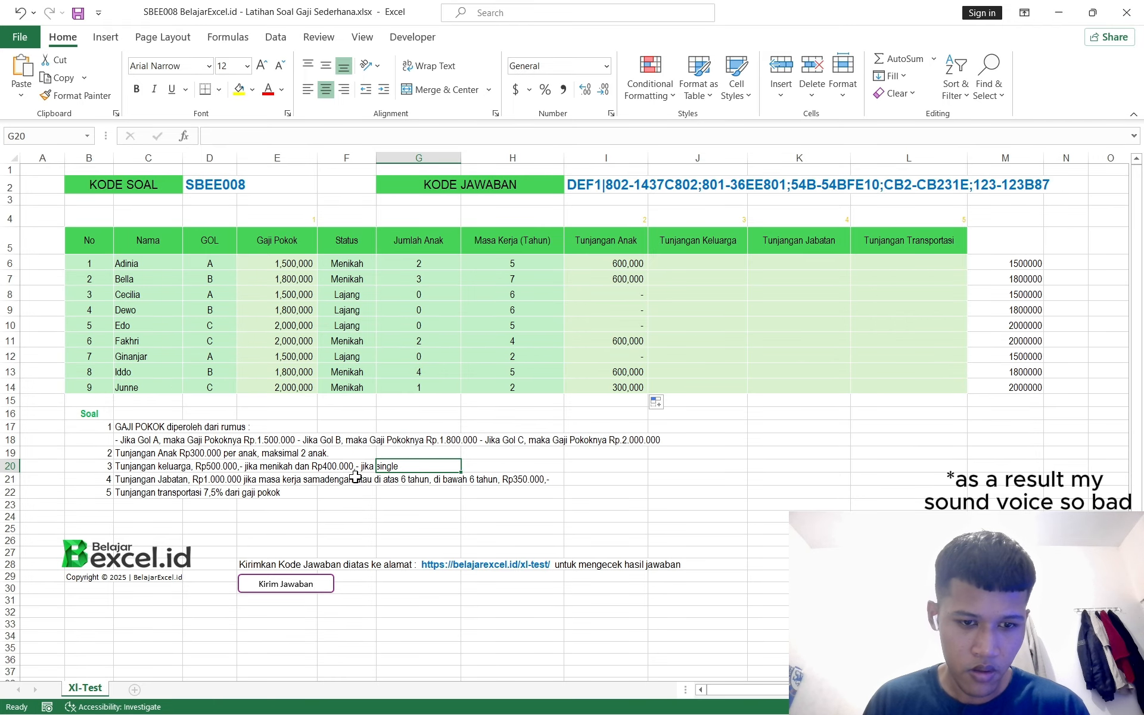
{"action": "left_click", "coordinate": [287, 470]}
{"action": "left_click", "coordinate": [218, 478]}
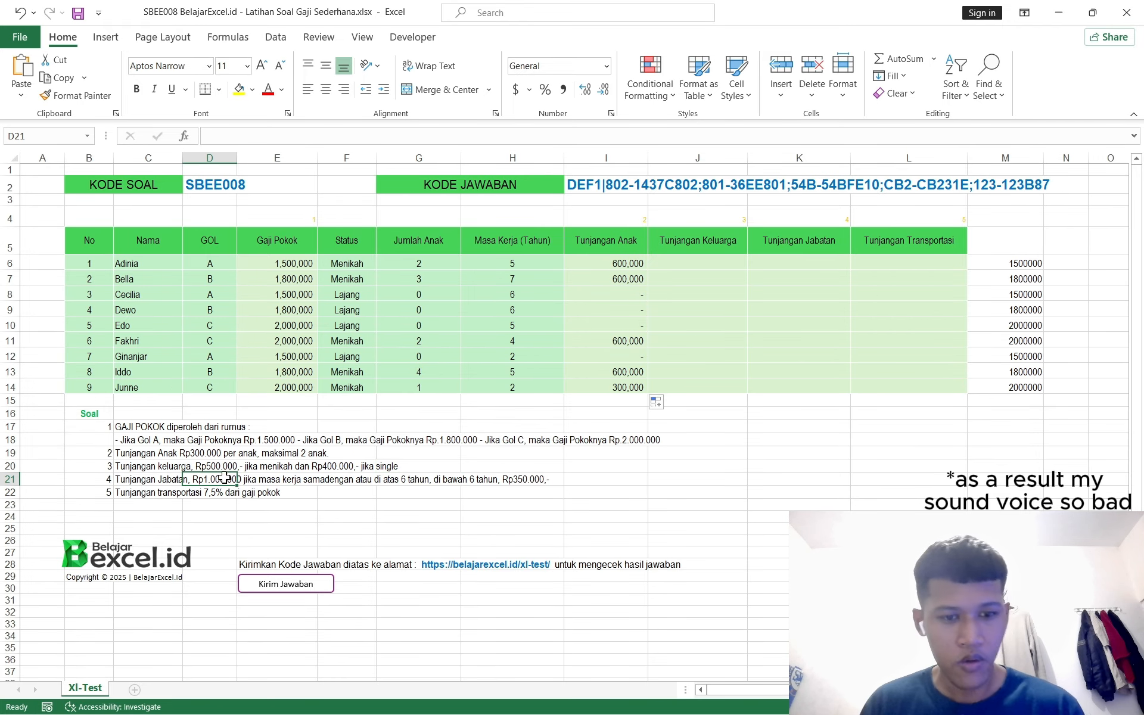
{"action": "scroll", "coordinate": [279, 487], "scroll_direction": "up", "scroll_amount": 2}
{"action": "scroll", "coordinate": [280, 487], "scroll_direction": "up", "scroll_amount": 1}
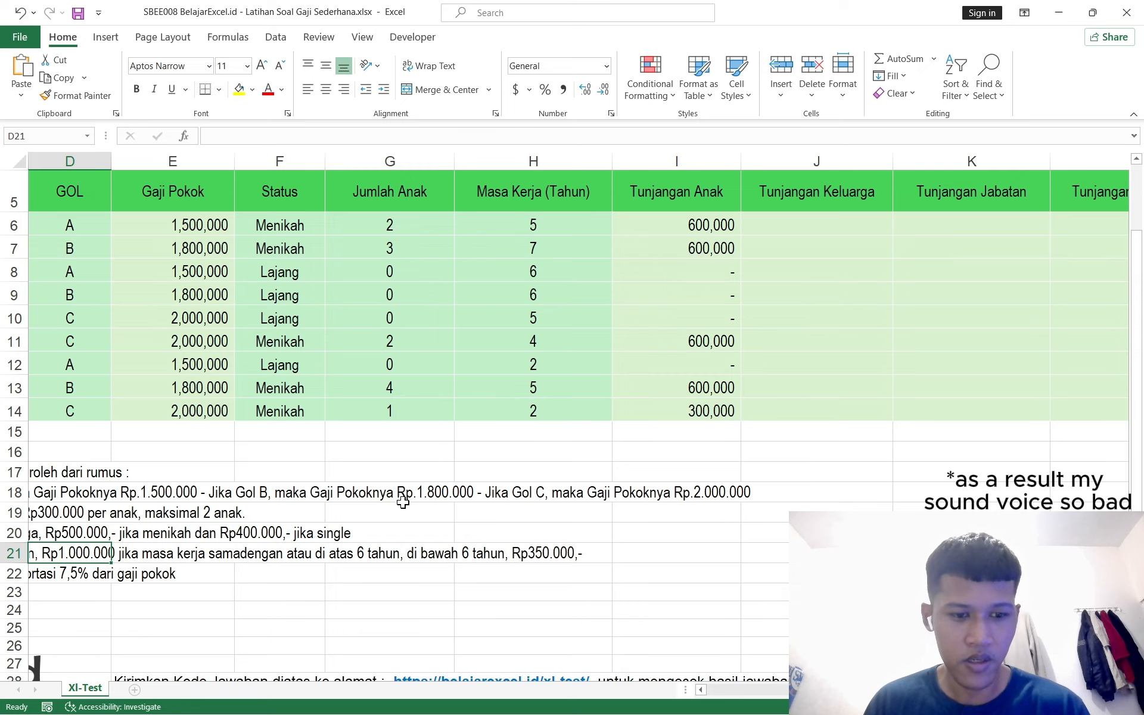
{"action": "scroll", "coordinate": [401, 501], "scroll_direction": "left", "scroll_amount": 3}
{"action": "left_click", "coordinate": [232, 537]}
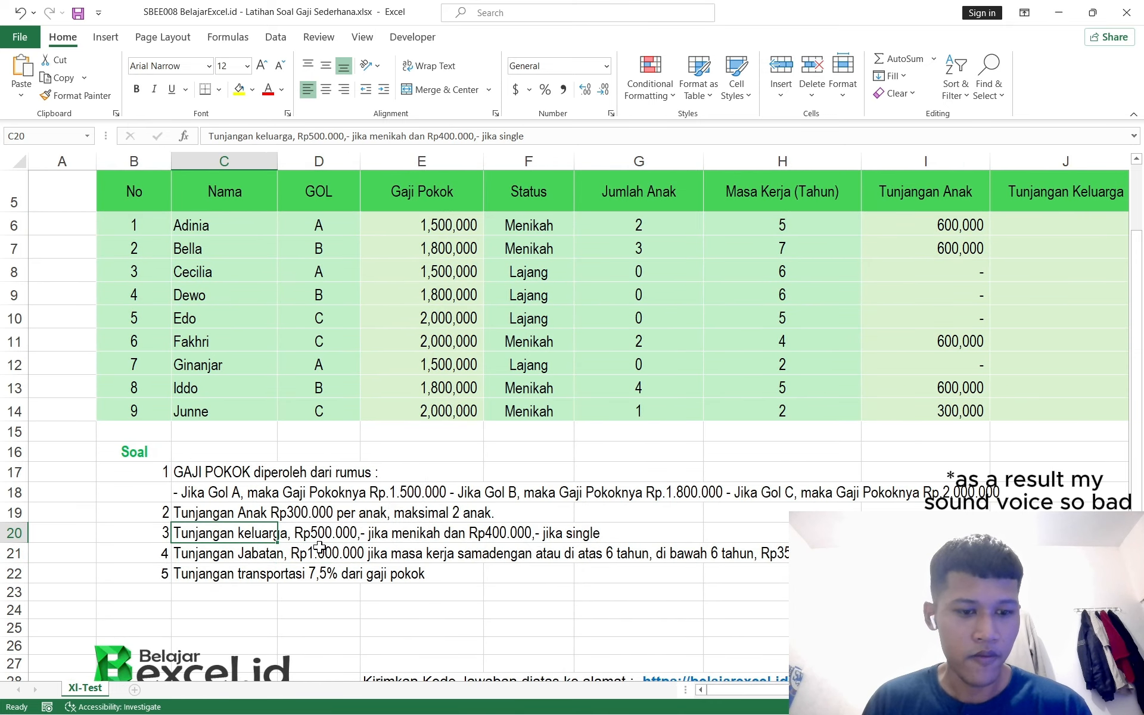
{"action": "scroll", "coordinate": [312, 551], "scroll_direction": "right", "scroll_amount": 2}
{"action": "scroll", "coordinate": [298, 551], "scroll_direction": "right", "scroll_amount": 2}
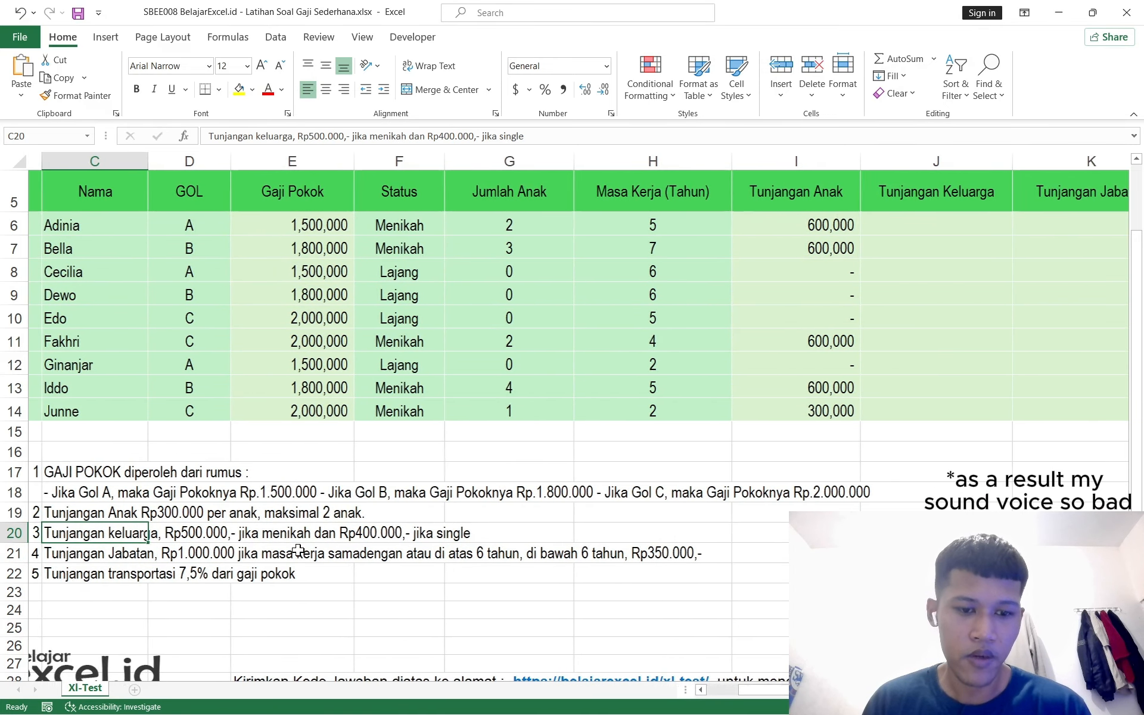
{"action": "scroll", "coordinate": [317, 551], "scroll_direction": "left", "scroll_amount": 3}
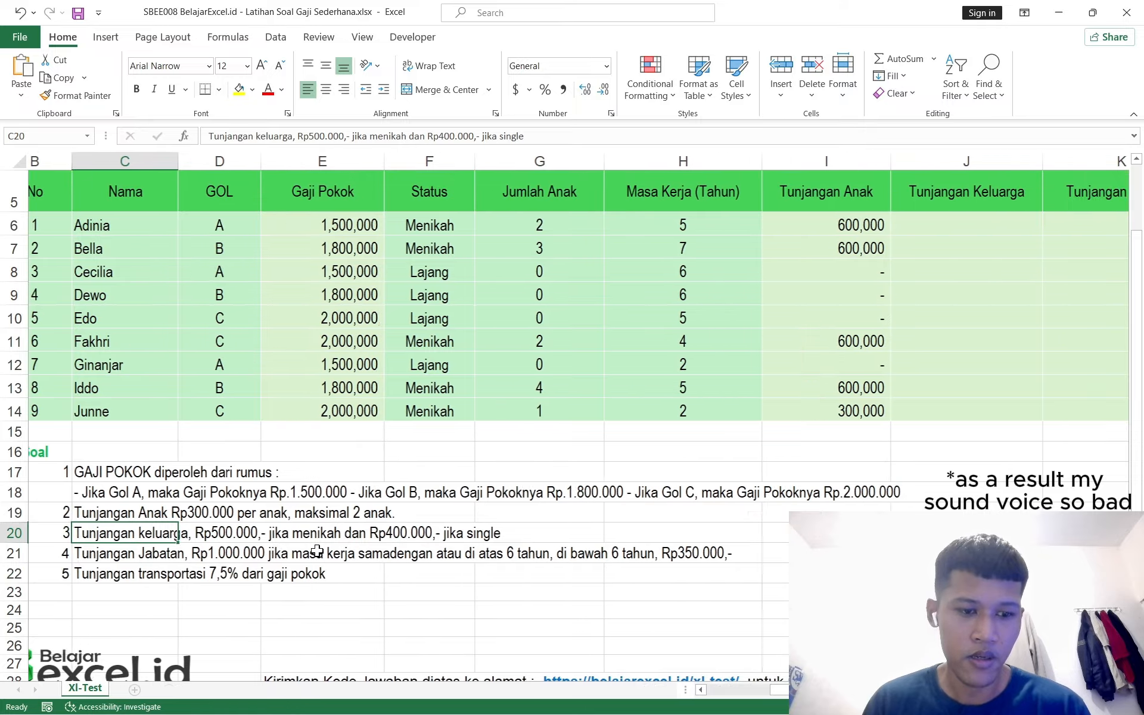
{"action": "scroll", "coordinate": [323, 548], "scroll_direction": "right", "scroll_amount": 2}
{"action": "left_click", "coordinate": [322, 541]}
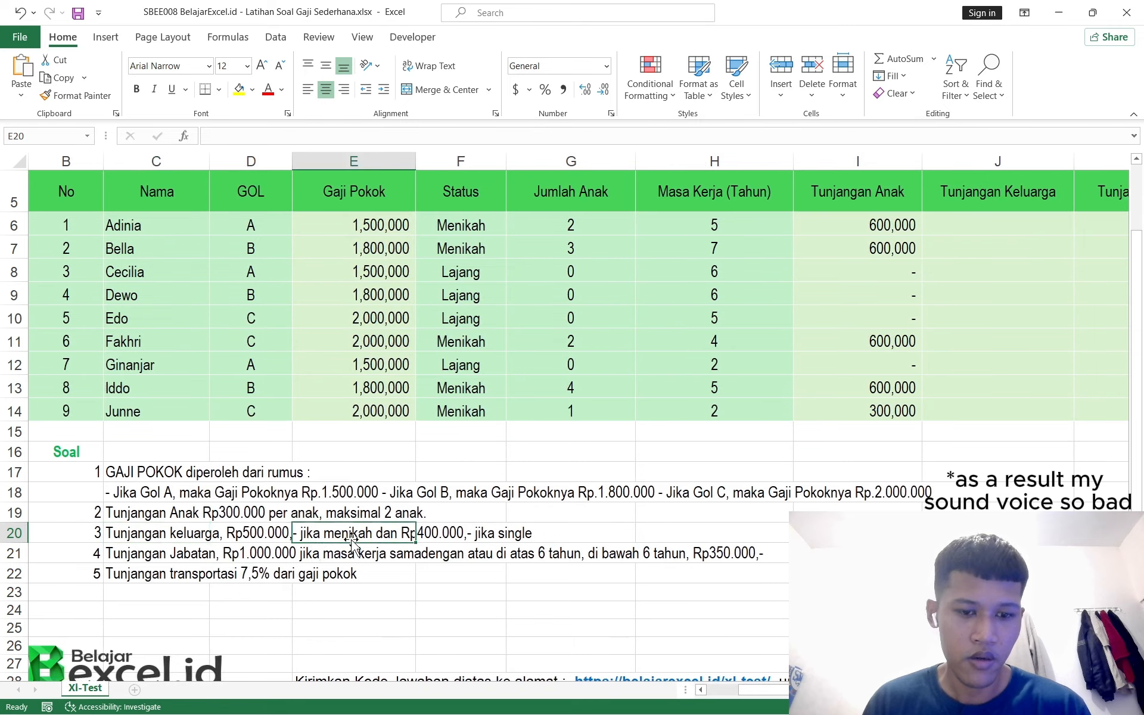
{"action": "left_click", "coordinate": [441, 551]}
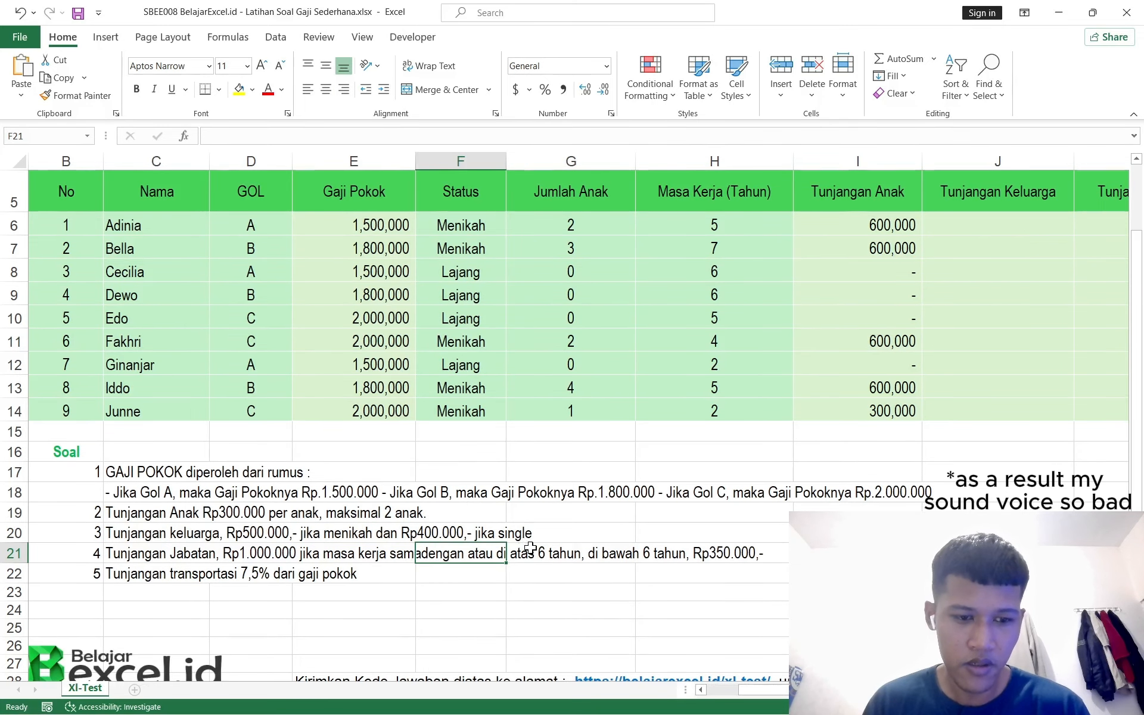
{"action": "left_click", "coordinate": [531, 548]}
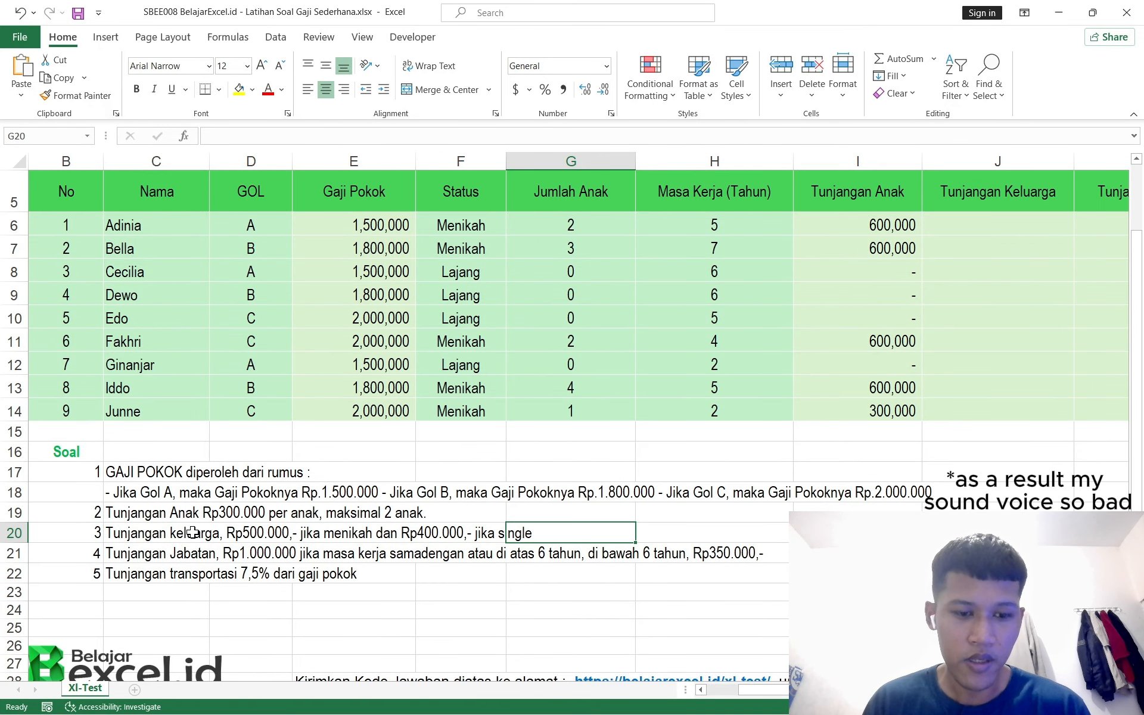
{"action": "left_click", "coordinate": [149, 548]}
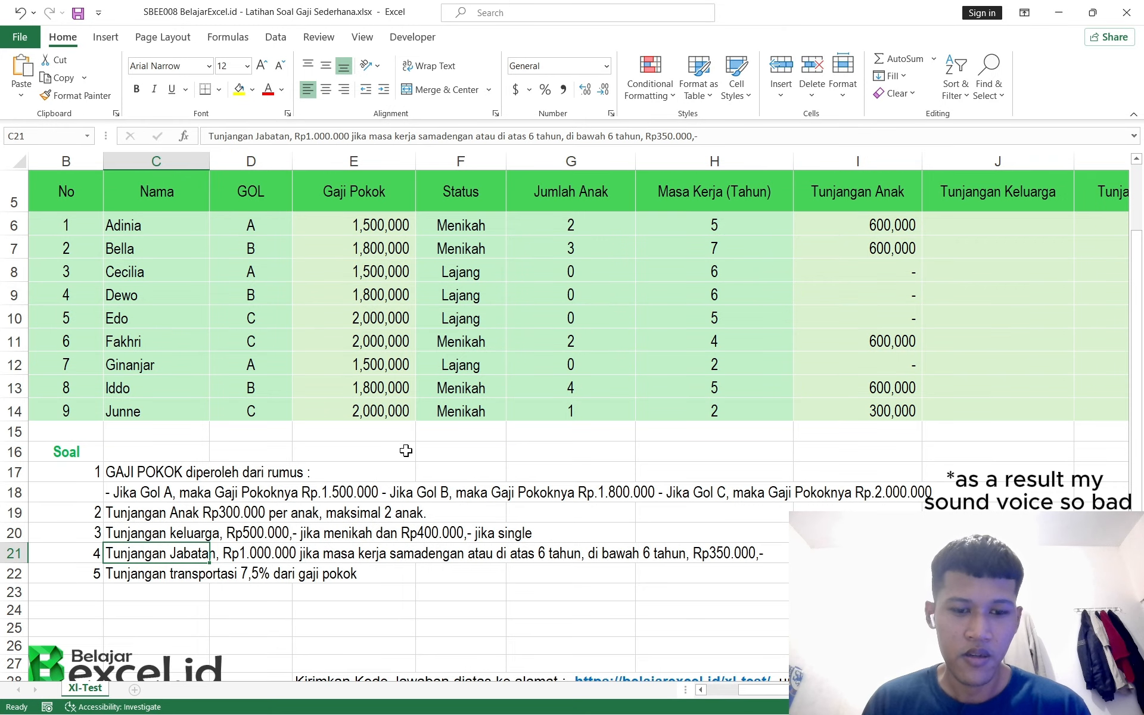
{"action": "scroll", "coordinate": [406, 451], "scroll_direction": "down", "scroll_amount": 5}
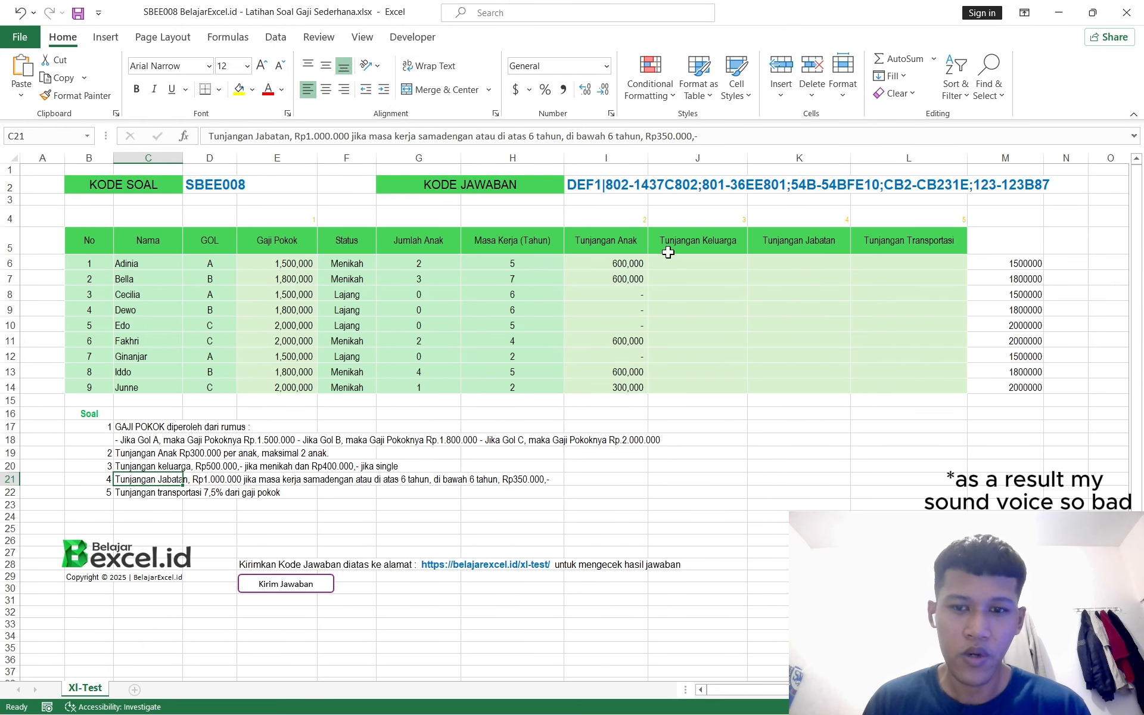
- Enter =IF(F6="Menikah", 500000, 400000) in Tunjangan Keluarga cell J6, testing the employee's Status
{"action": "left_click", "coordinate": [694, 264]}
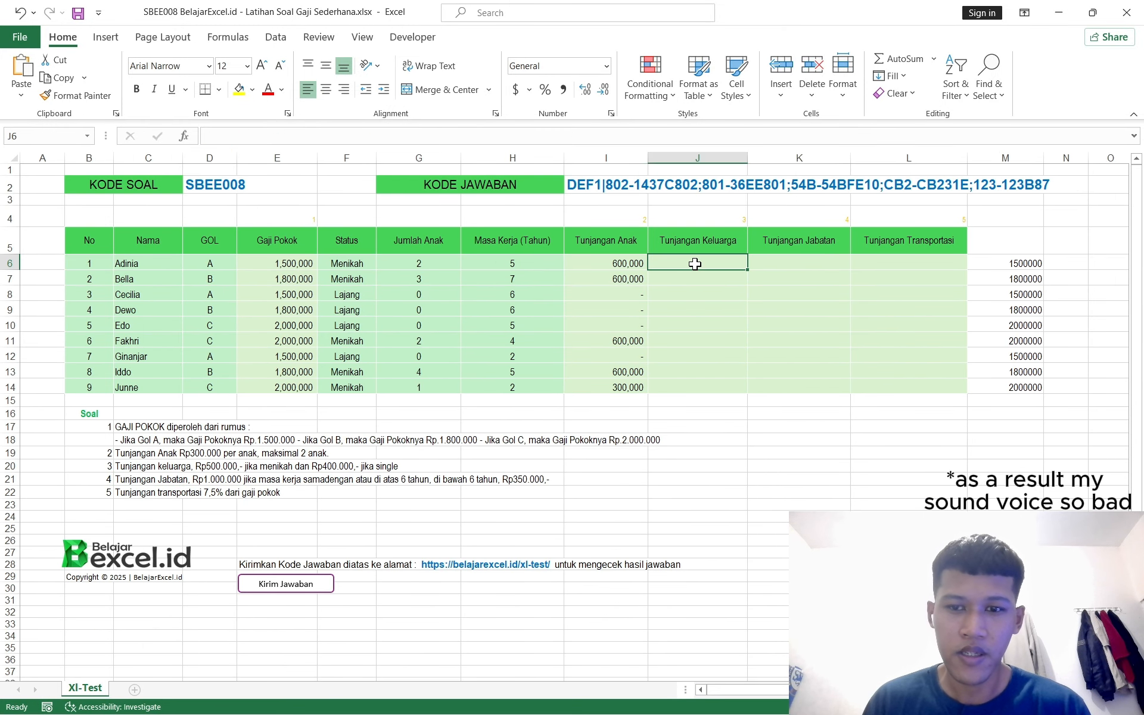
{"action": "left_click", "coordinate": [677, 332]}
{"action": "left_click", "coordinate": [678, 251]}
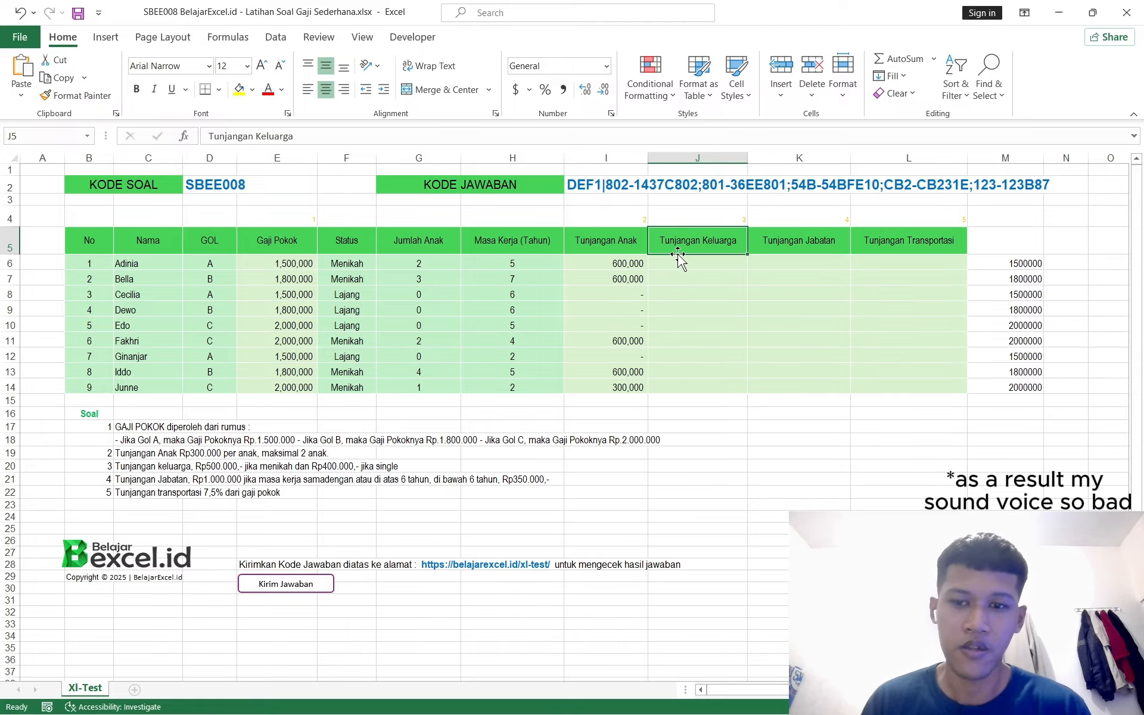
{"action": "left_click", "coordinate": [678, 258]}
{"action": "type", "text": "="}
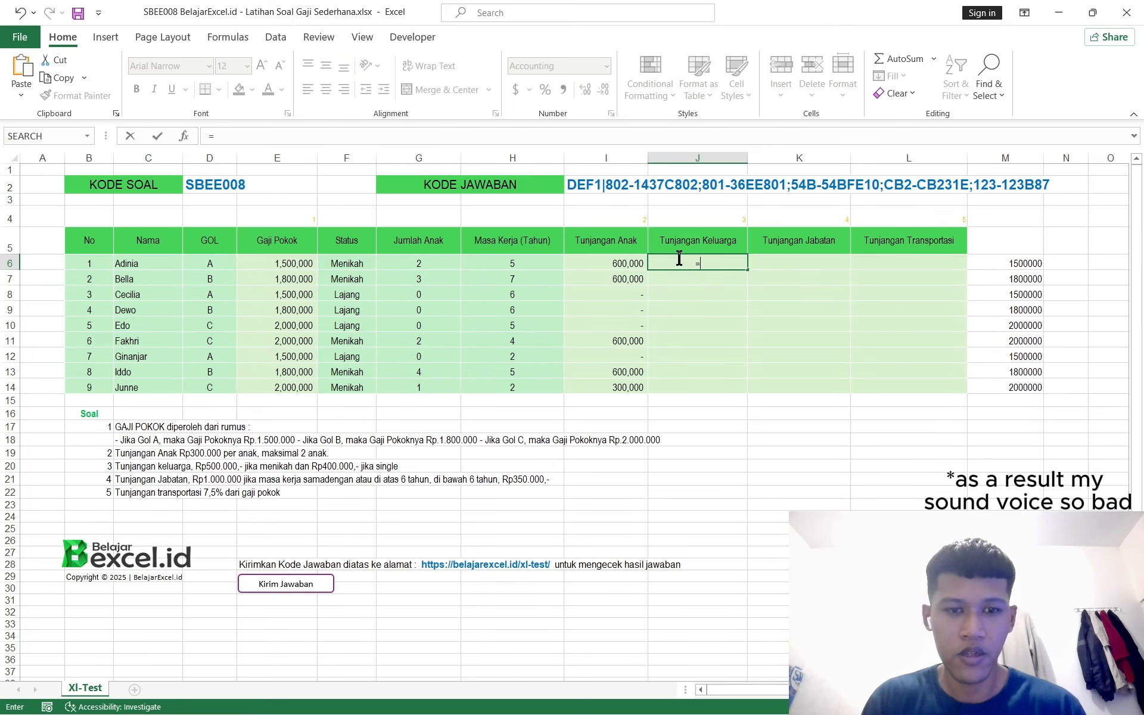
{"action": "type", "text": "if("}
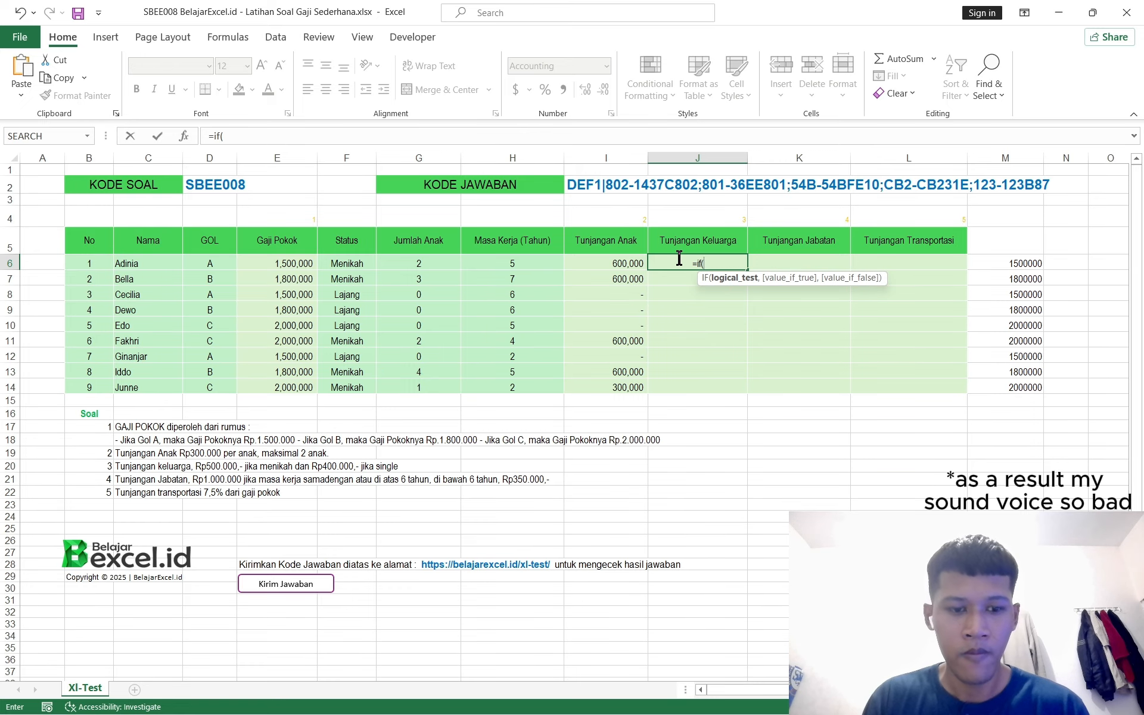
{"action": "left_click", "coordinate": [365, 265]}
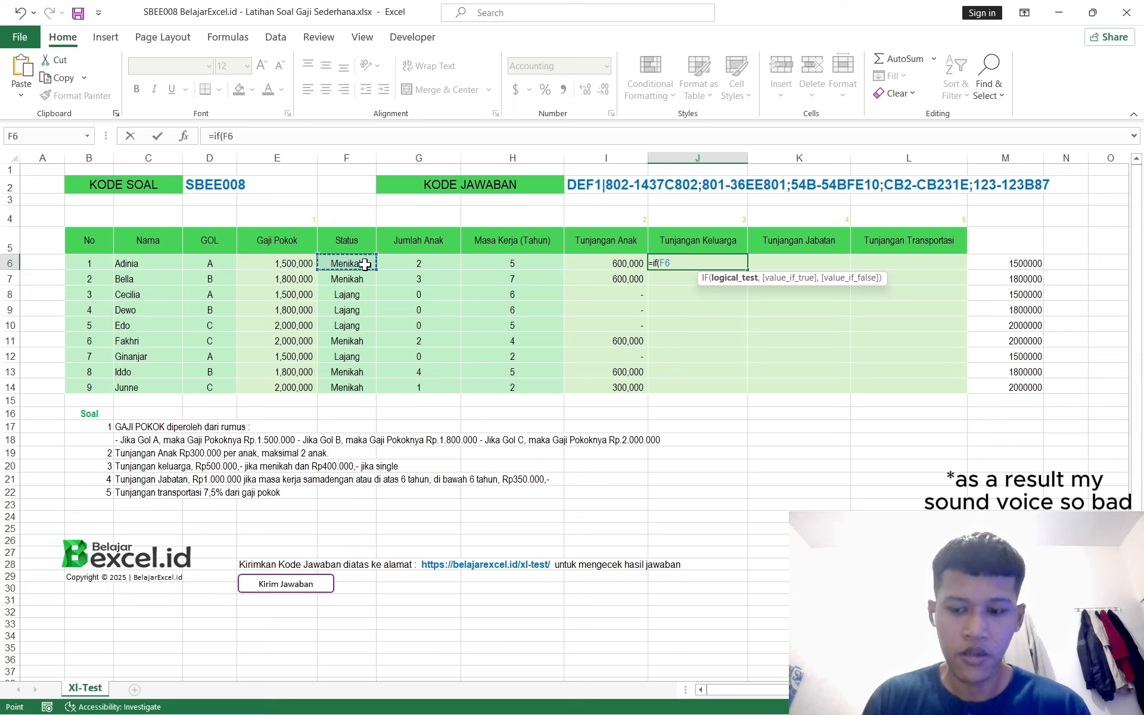
{"action": "type", "text": "=\"Me"}
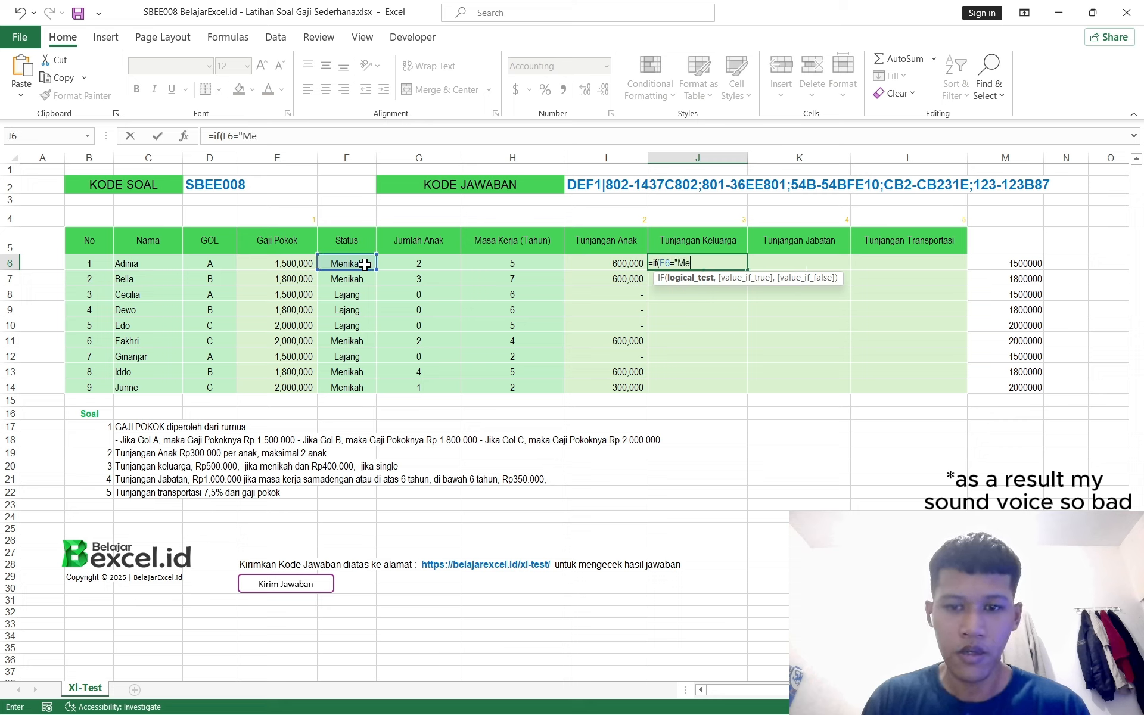
{"action": "type", "text": "nikah\","}
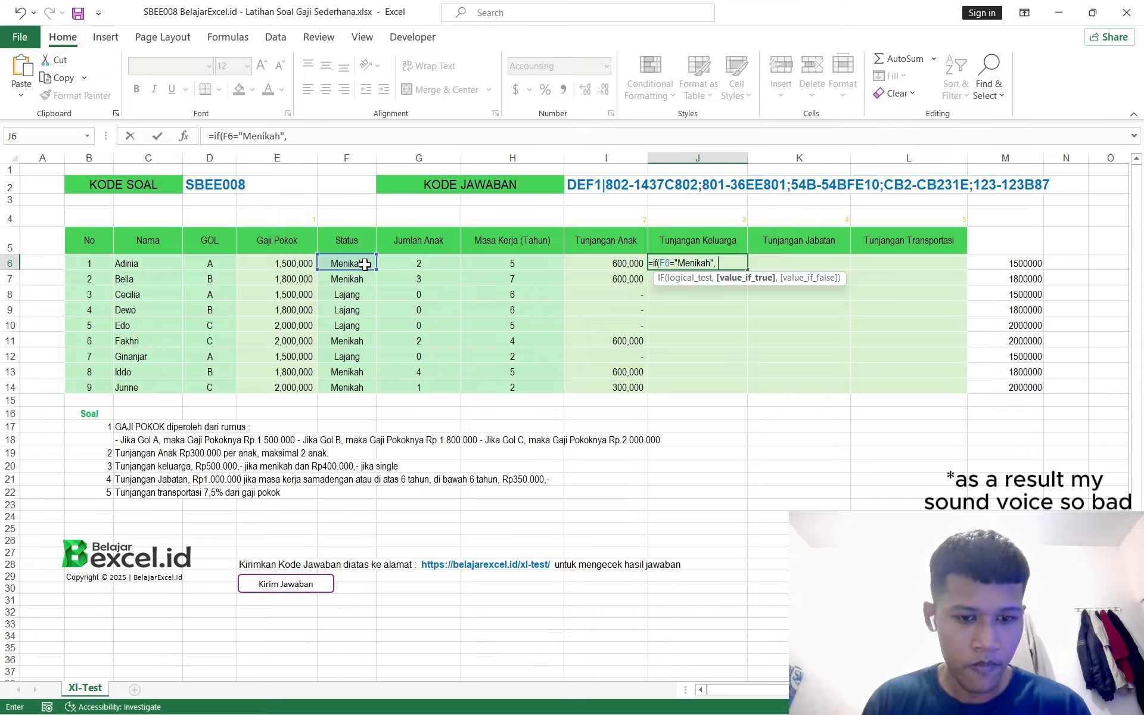
{"action": "type", "text": "50000"}
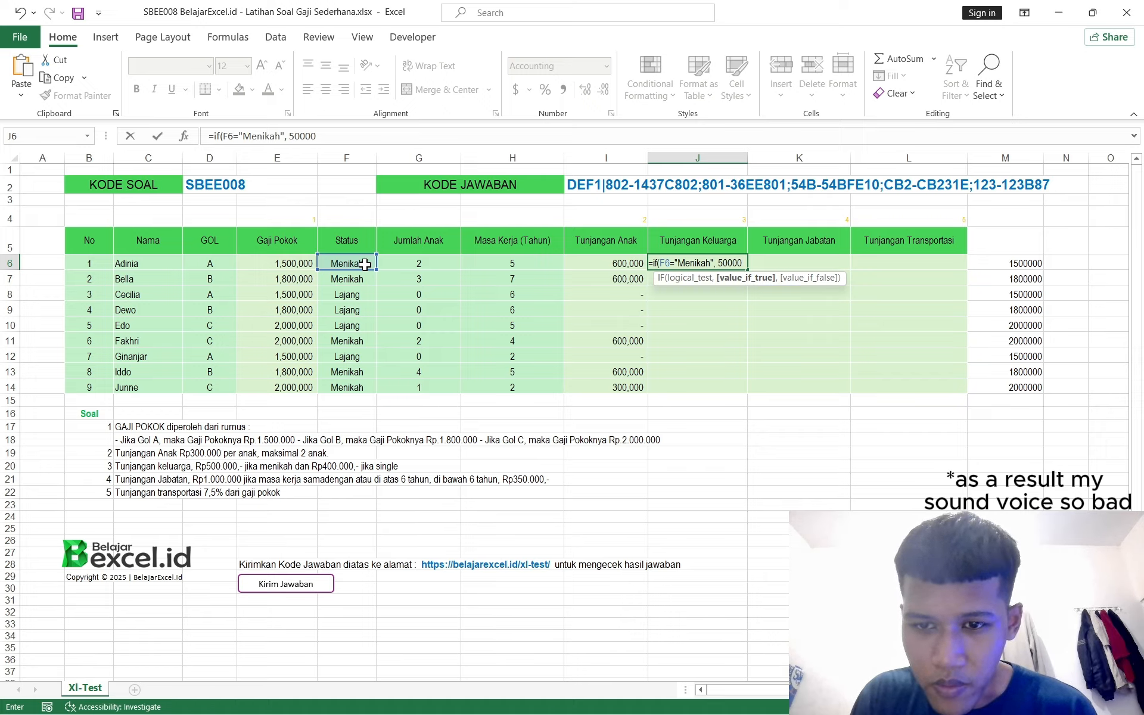
{"action": "type", "text": "0,"}
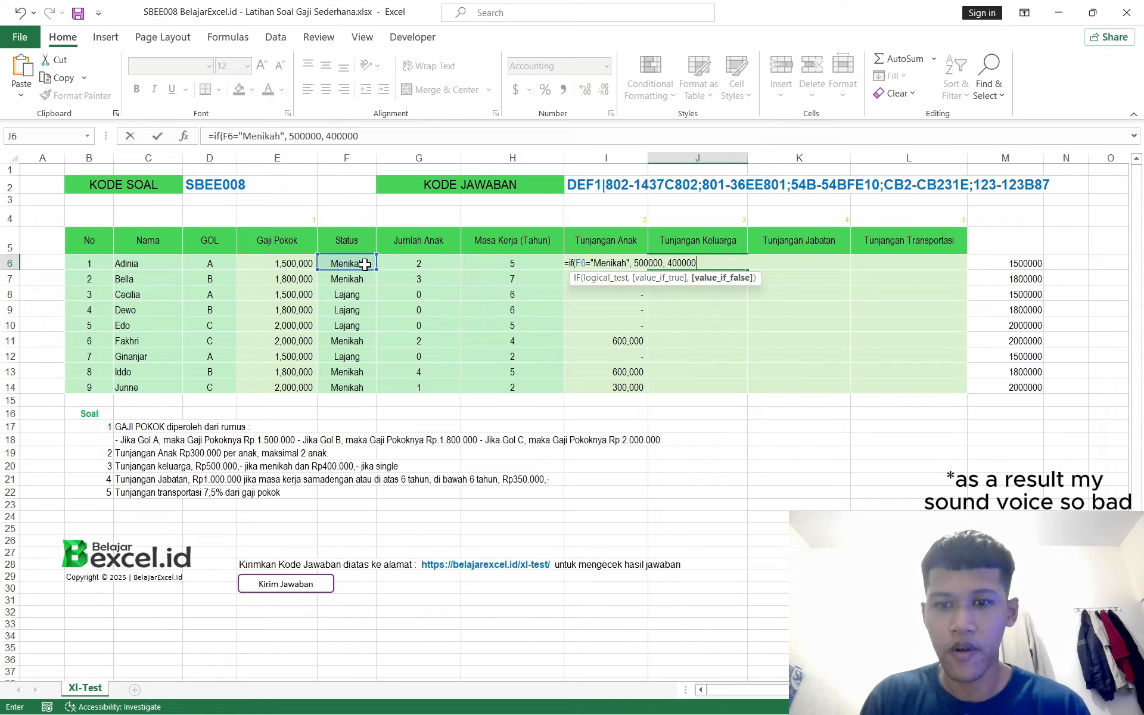
{"action": "type", "text": " 400000"}
{"action": "key", "text": "Return"}
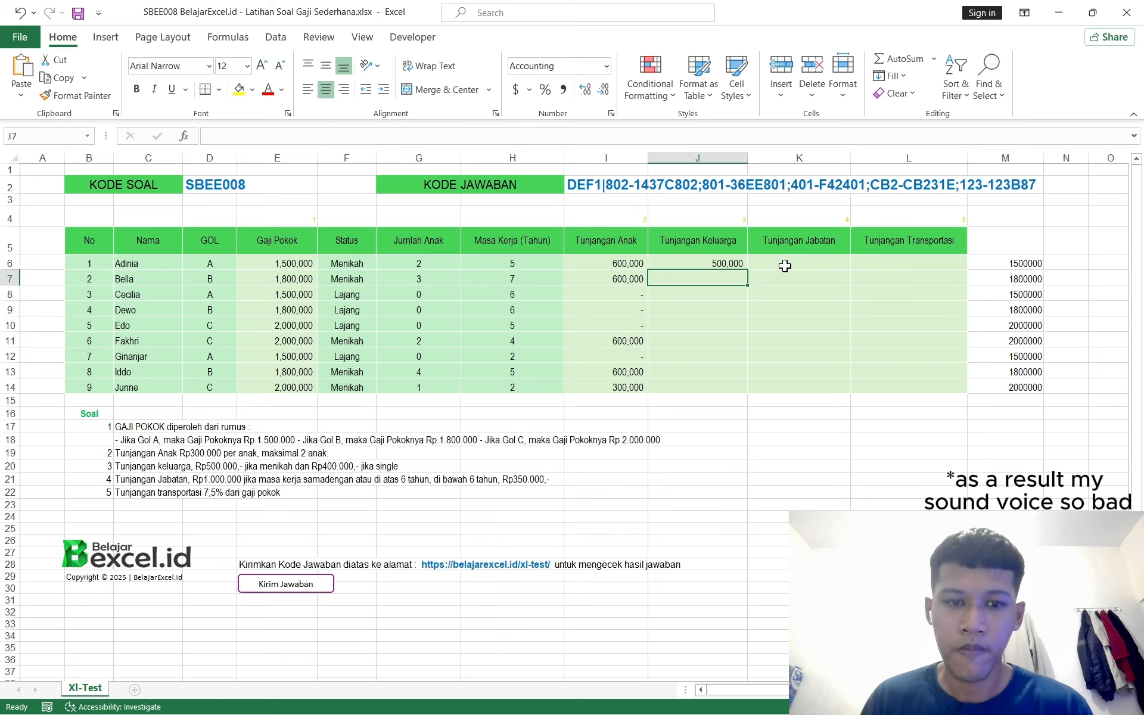
- Fill the Tunjangan Keluarga formula from J6 down to J14
{"action": "left_click", "coordinate": [709, 263]}
{"action": "left_click_drag", "start_coordinate": [748, 273], "coordinate": [753, 390]}
{"action": "left_click", "coordinate": [828, 356]}
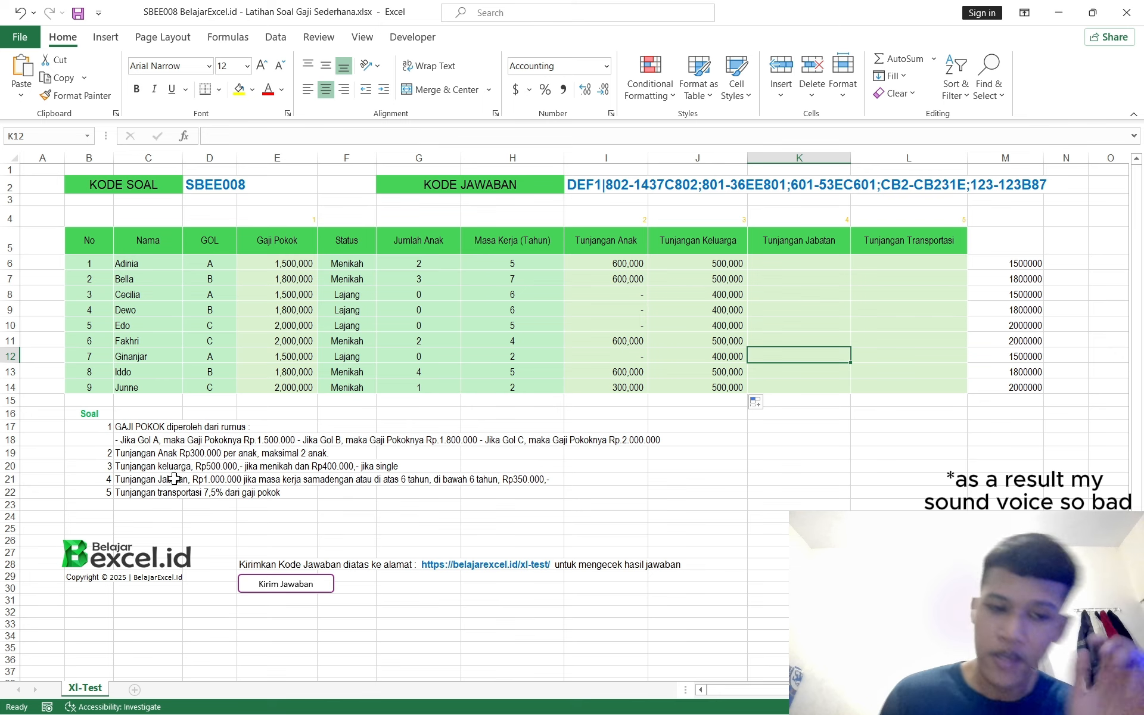
- Reread the Tunjangan Keluarga and Tunjangan Jabatan rules in questions 3 and 4, and compare them with the employees' Status entries
{"action": "scroll", "coordinate": [176, 477], "scroll_direction": "up", "scroll_amount": 1}
{"action": "scroll", "coordinate": [374, 486], "scroll_direction": "left", "scroll_amount": 2}
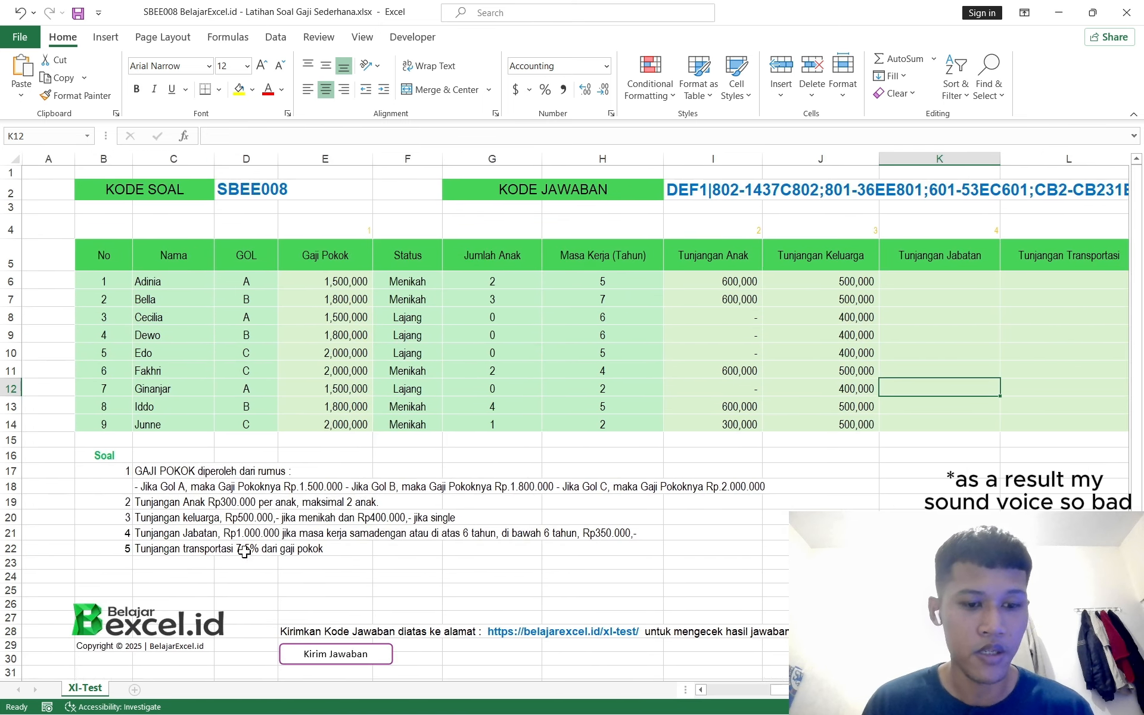
{"action": "left_click", "coordinate": [191, 516]}
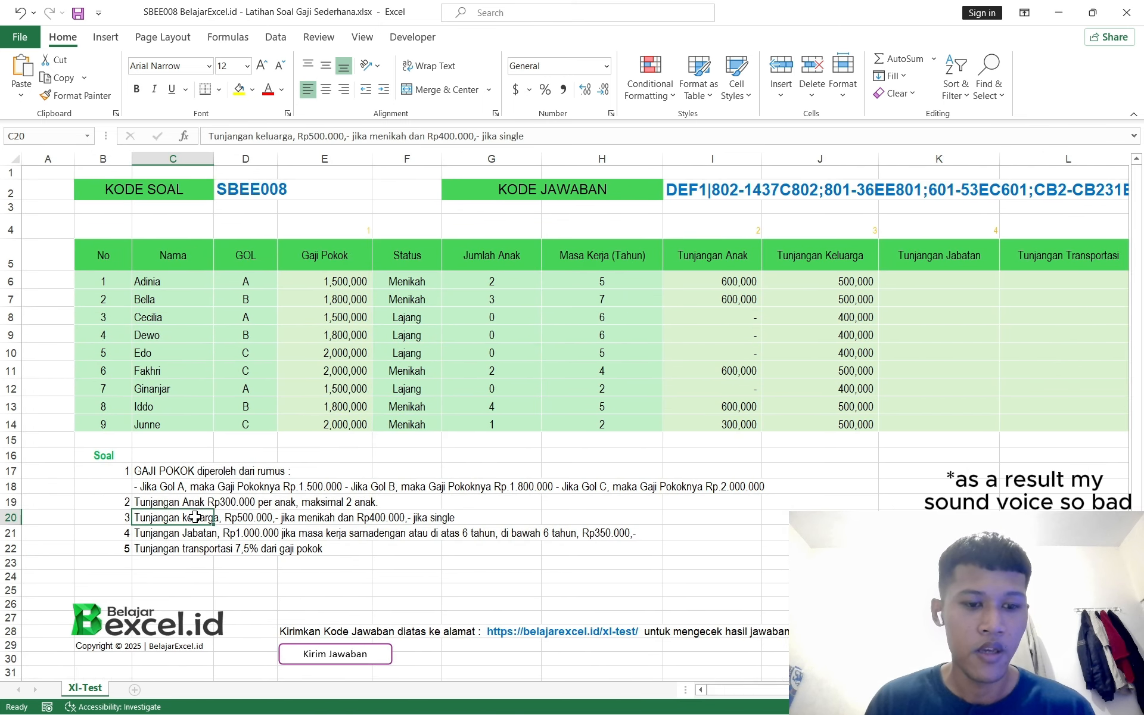
{"action": "left_click", "coordinate": [271, 532]}
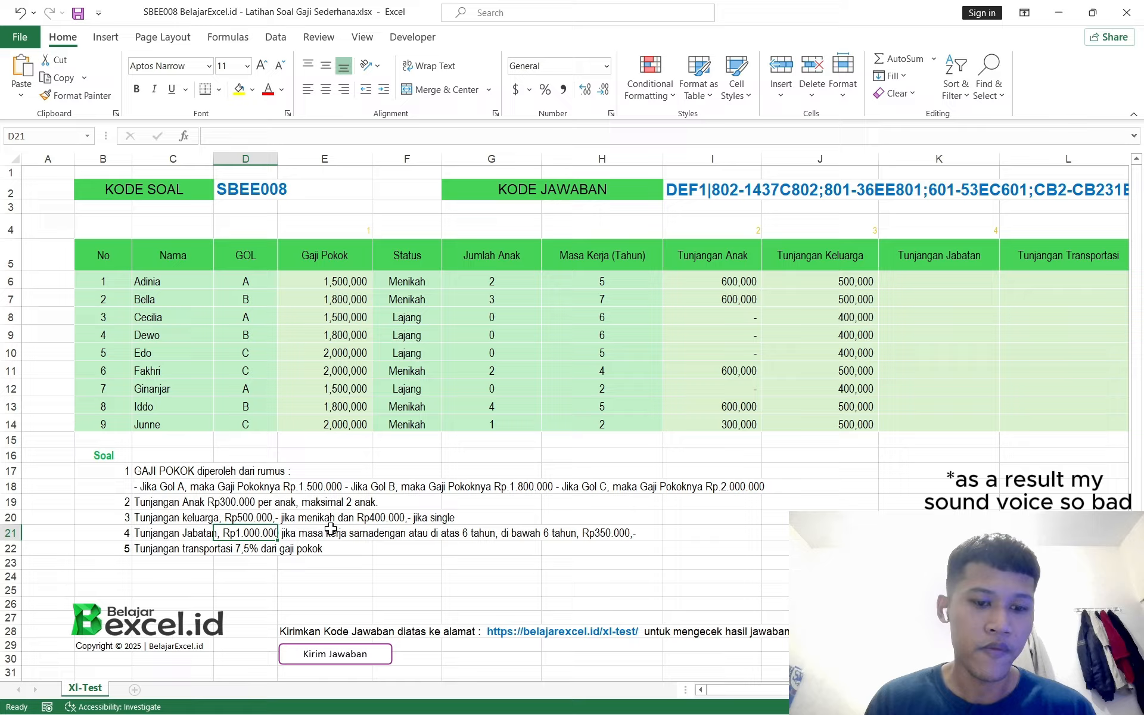
{"action": "scroll", "coordinate": [289, 516], "scroll_direction": "down", "scroll_amount": 1}
{"action": "left_click", "coordinate": [298, 517]}
{"action": "left_click", "coordinate": [334, 505]}
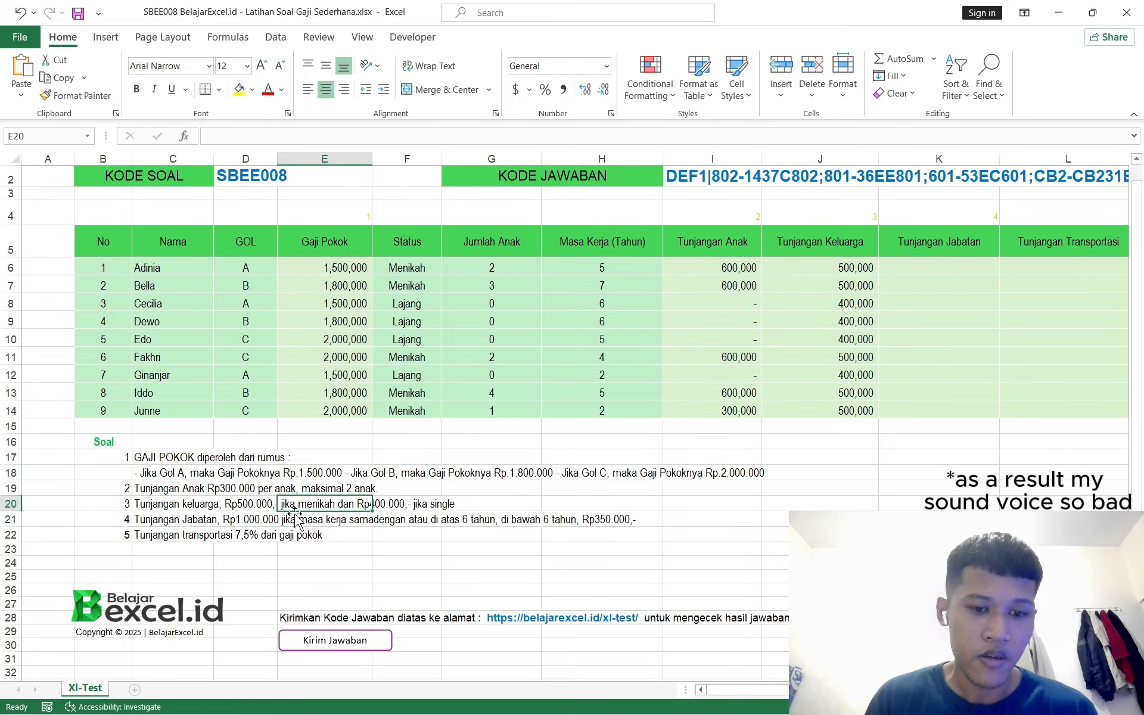
{"action": "scroll", "coordinate": [393, 517], "scroll_direction": "up", "scroll_amount": 1}
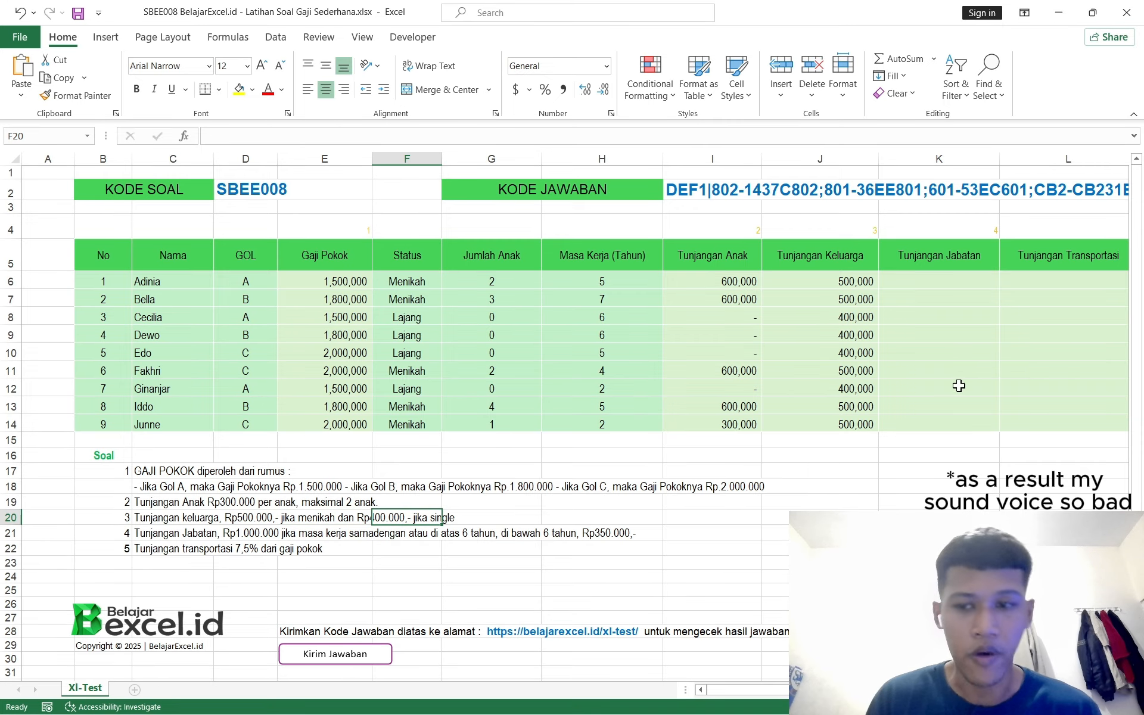
{"action": "left_click", "coordinate": [433, 317]}
{"action": "left_click", "coordinate": [416, 335]}
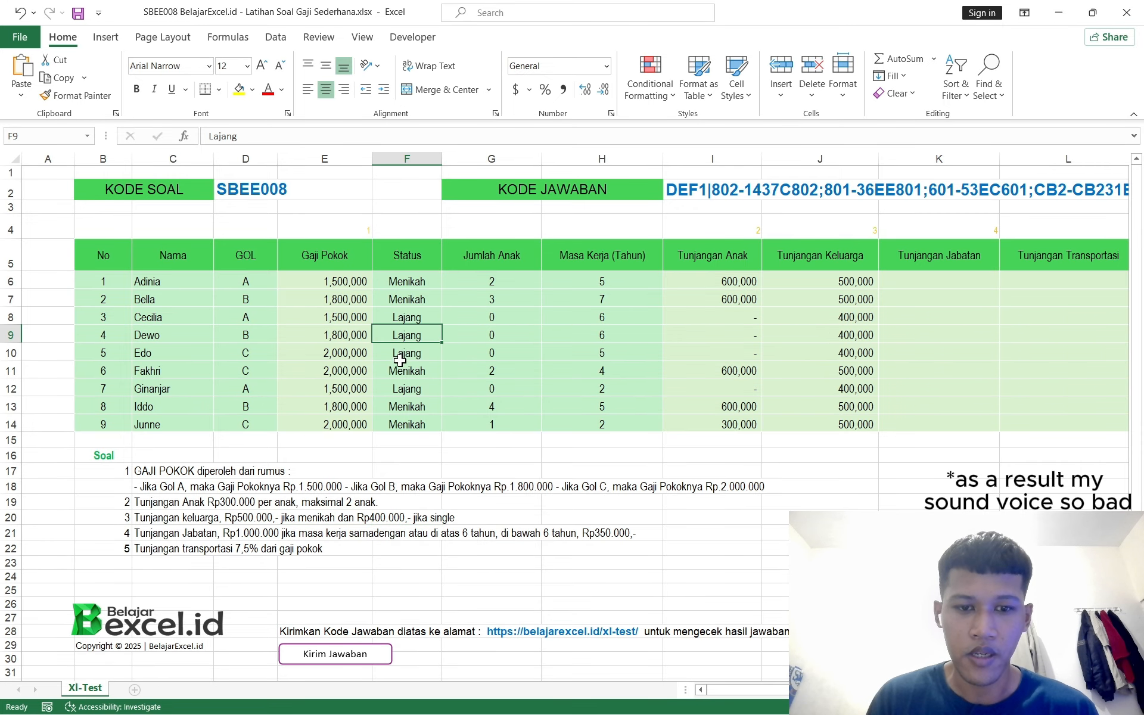
{"action": "left_click", "coordinate": [404, 366]}
{"action": "left_click", "coordinate": [409, 386]}
{"action": "left_click", "coordinate": [397, 286]}
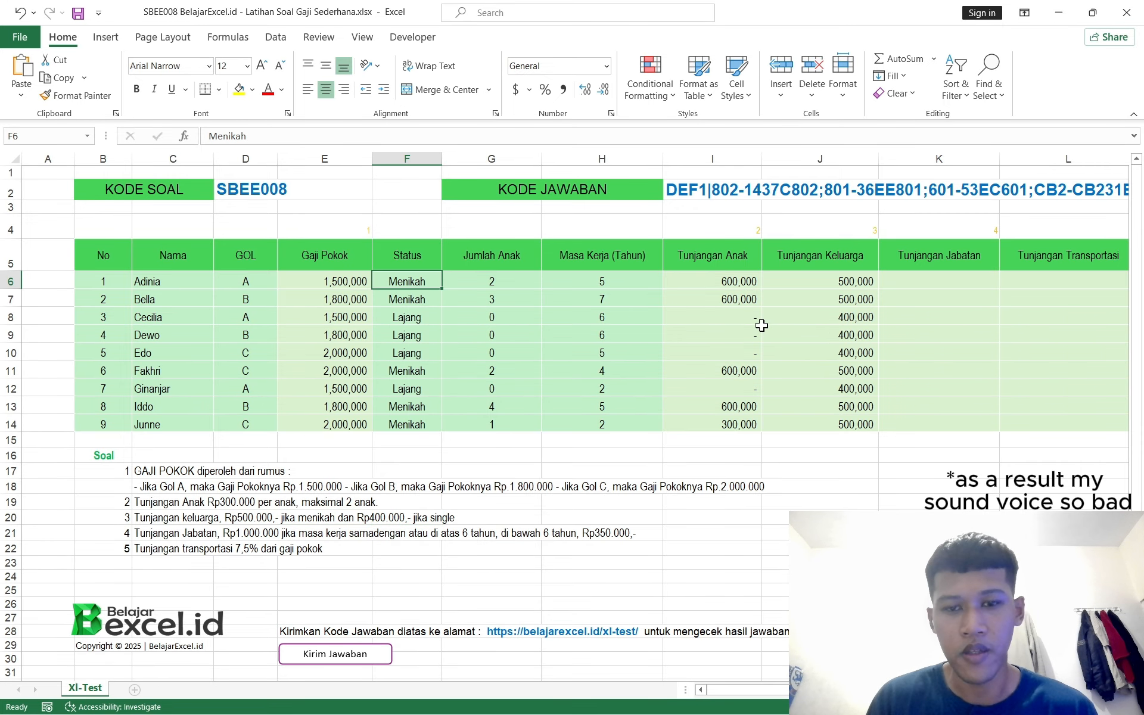
- Translate the Tunjangan Jabatan header text from cell K5 into American English with DeepL, leaving the original header in place
{"action": "scroll", "coordinate": [738, 310], "scroll_direction": "right", "scroll_amount": 4}
{"action": "left_click", "coordinate": [697, 281]}
{"action": "scroll", "coordinate": [433, 427], "scroll_direction": "left", "scroll_amount": 4}
{"action": "scroll", "coordinate": [433, 426], "scroll_direction": "down", "scroll_amount": 1}
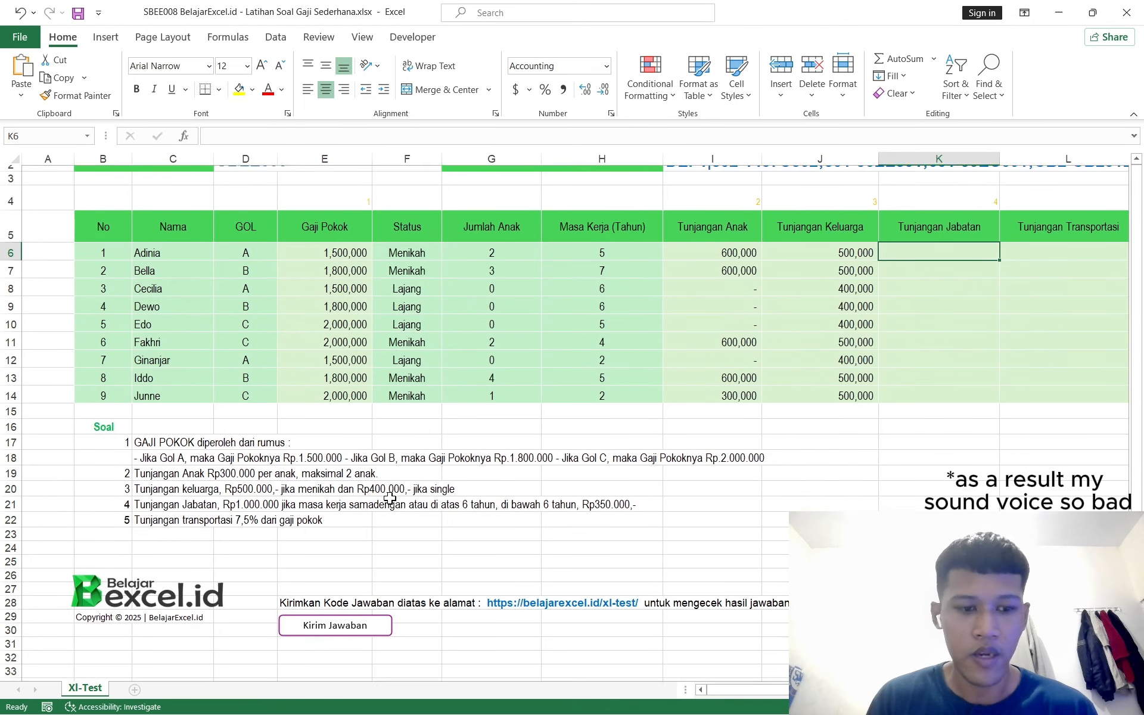
{"action": "left_click", "coordinate": [977, 230]}
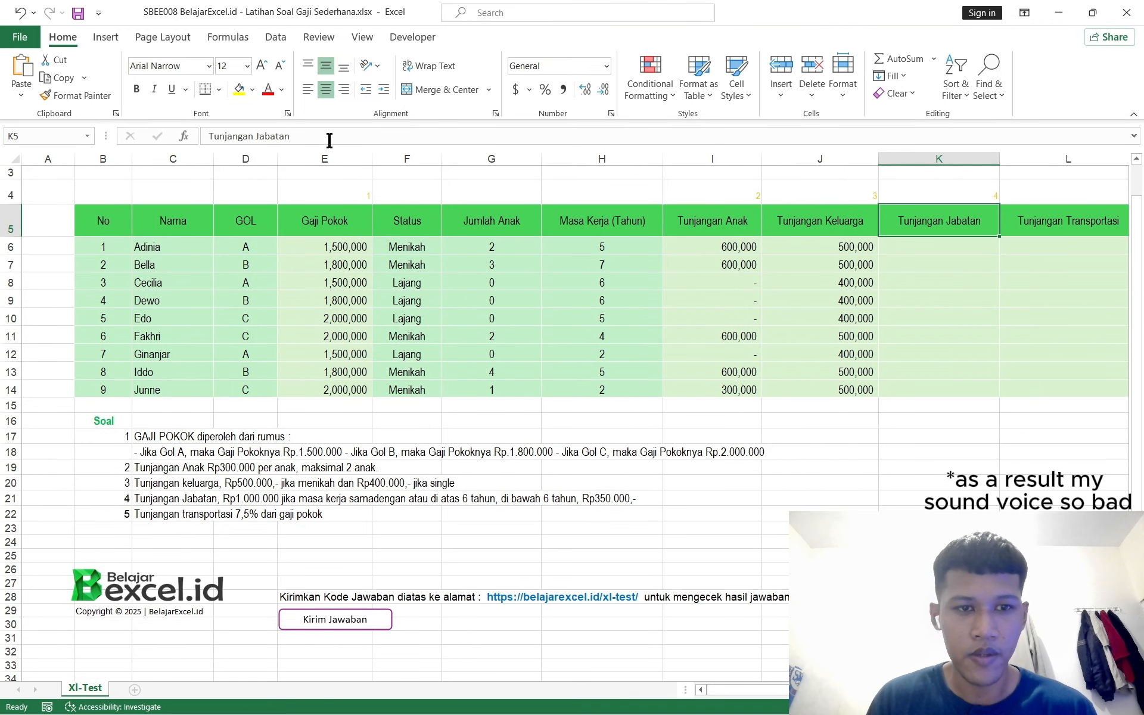
{"action": "left_click_drag", "start_coordinate": [329, 140], "coordinate": [165, 170]}
{"action": "key", "text": "ctrl+c"}
{"action": "key", "text": "ctrl+c"}
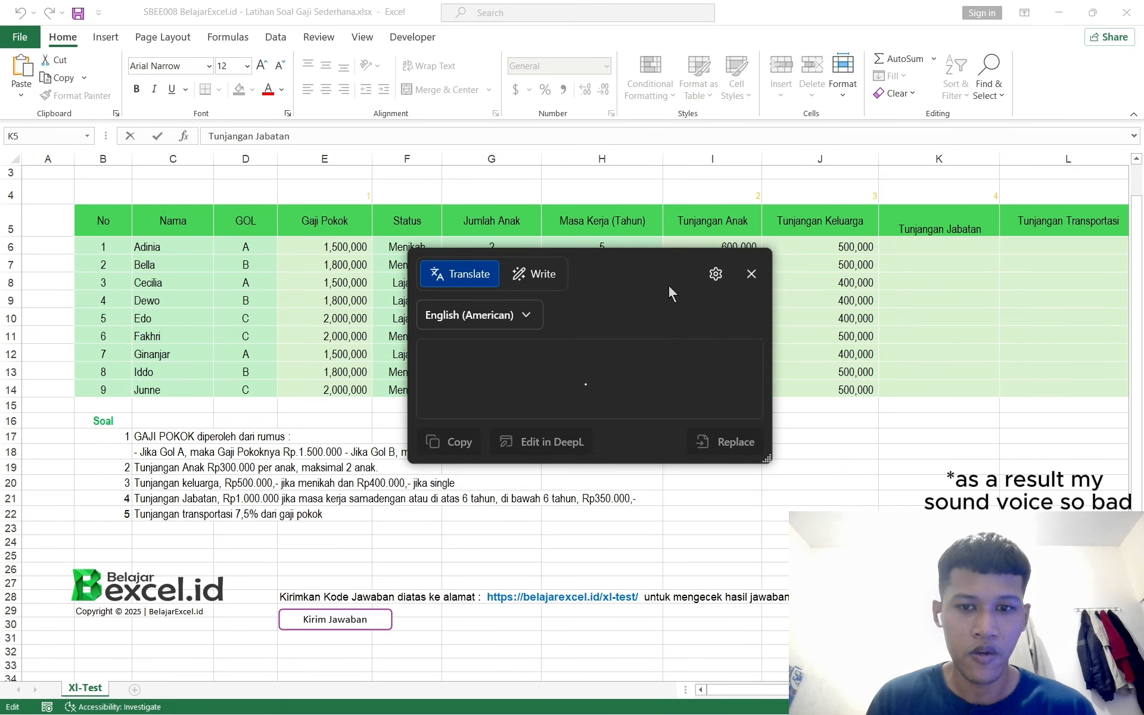
{"action": "left_click_drag", "start_coordinate": [668, 284], "coordinate": [687, 242]}
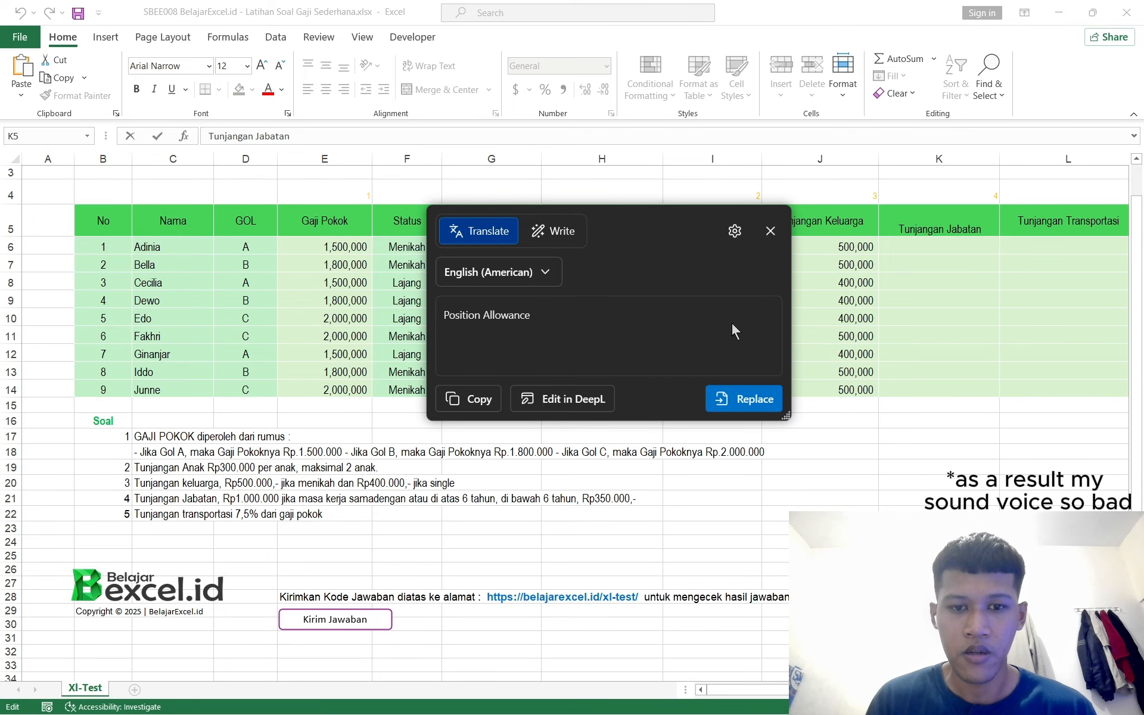
{"action": "left_click", "coordinate": [770, 230]}
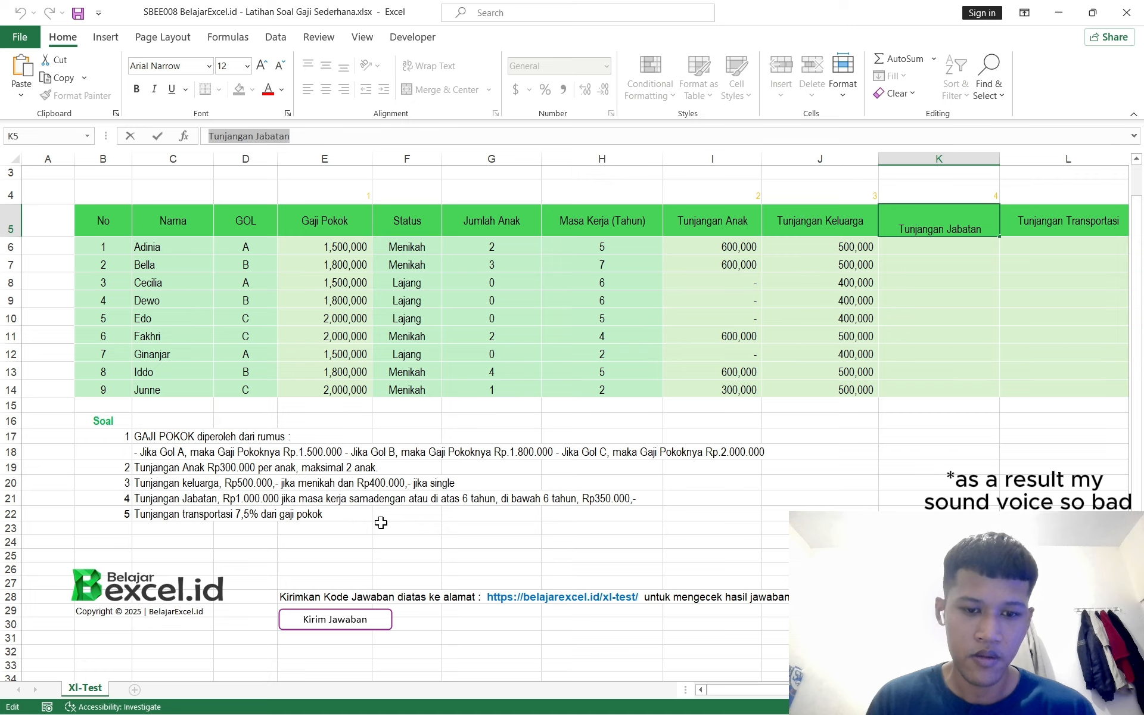
- Enter =IF(H6>=6,1000000, 35000) in Tunjangan Jabatan cell K6, testing the employee's Masa Kerja
{"action": "scroll", "coordinate": [431, 528], "scroll_direction": "right", "scroll_amount": 1}
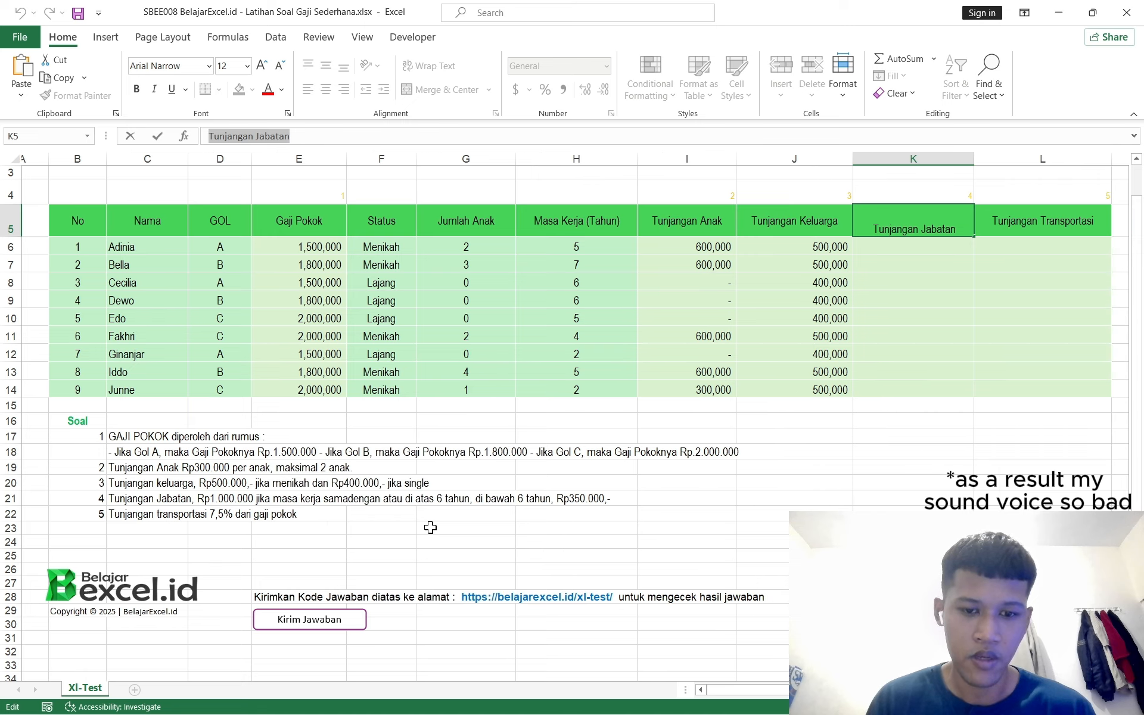
{"action": "scroll", "coordinate": [430, 527], "scroll_direction": "right", "scroll_amount": 1}
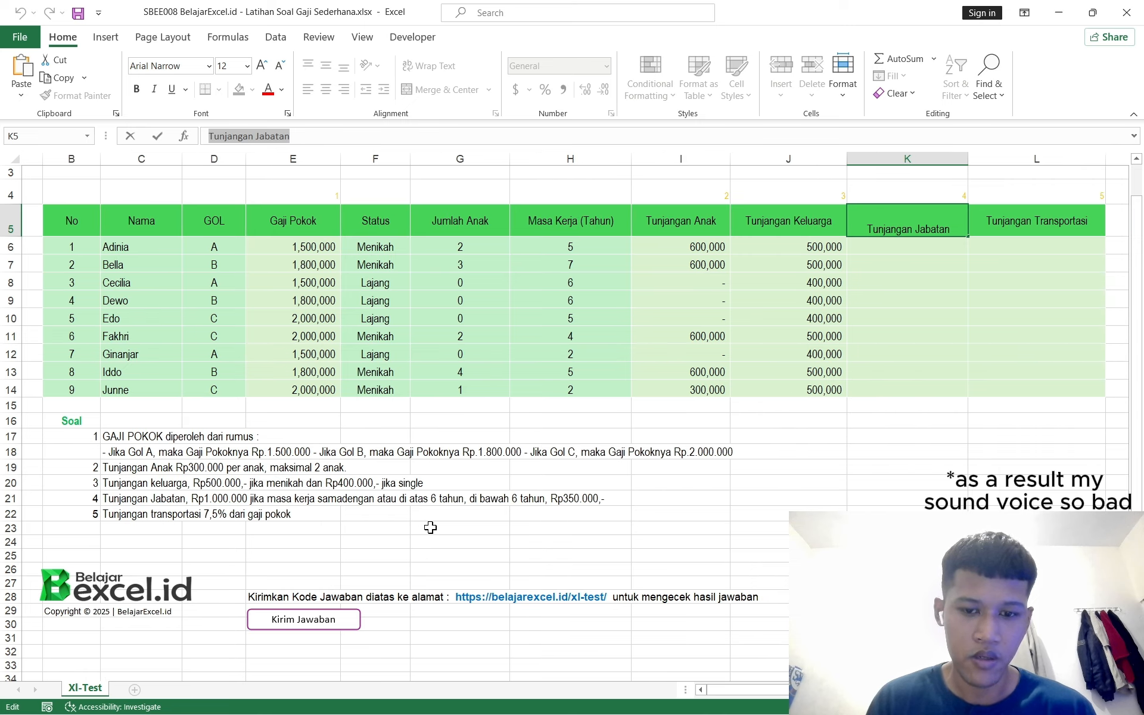
{"action": "scroll", "coordinate": [430, 527], "scroll_direction": "right", "scroll_amount": 2}
{"action": "left_click", "coordinate": [828, 250]}
{"action": "type", "text": "="}
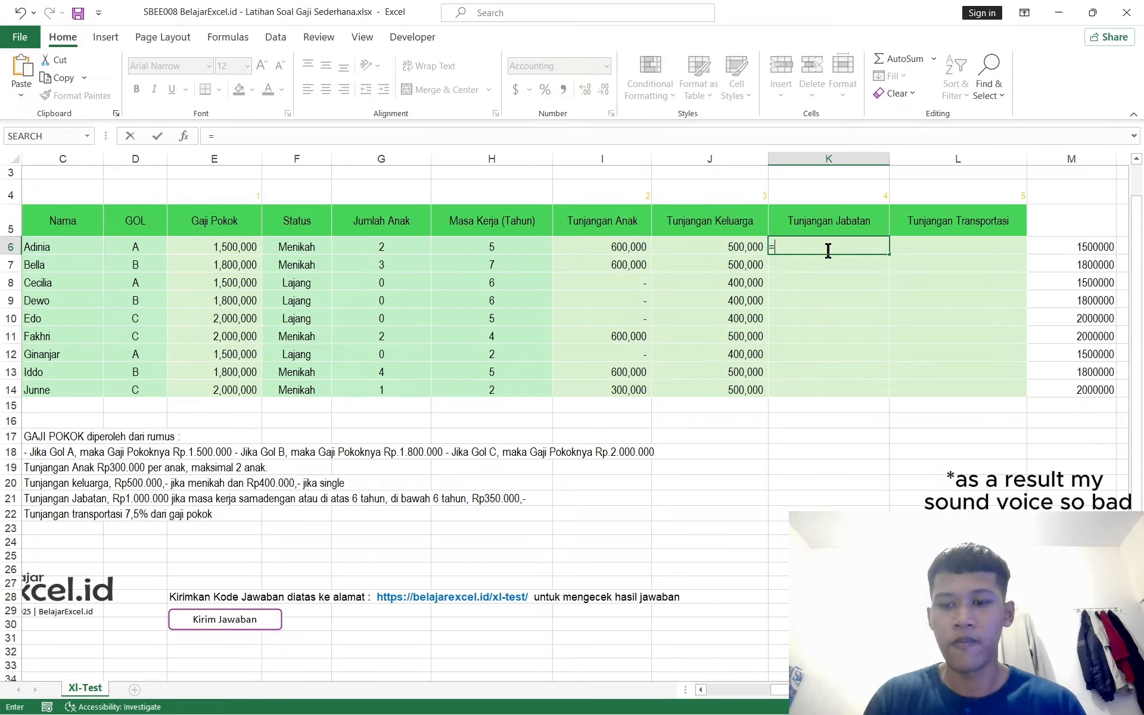
{"action": "type", "text": "if("}
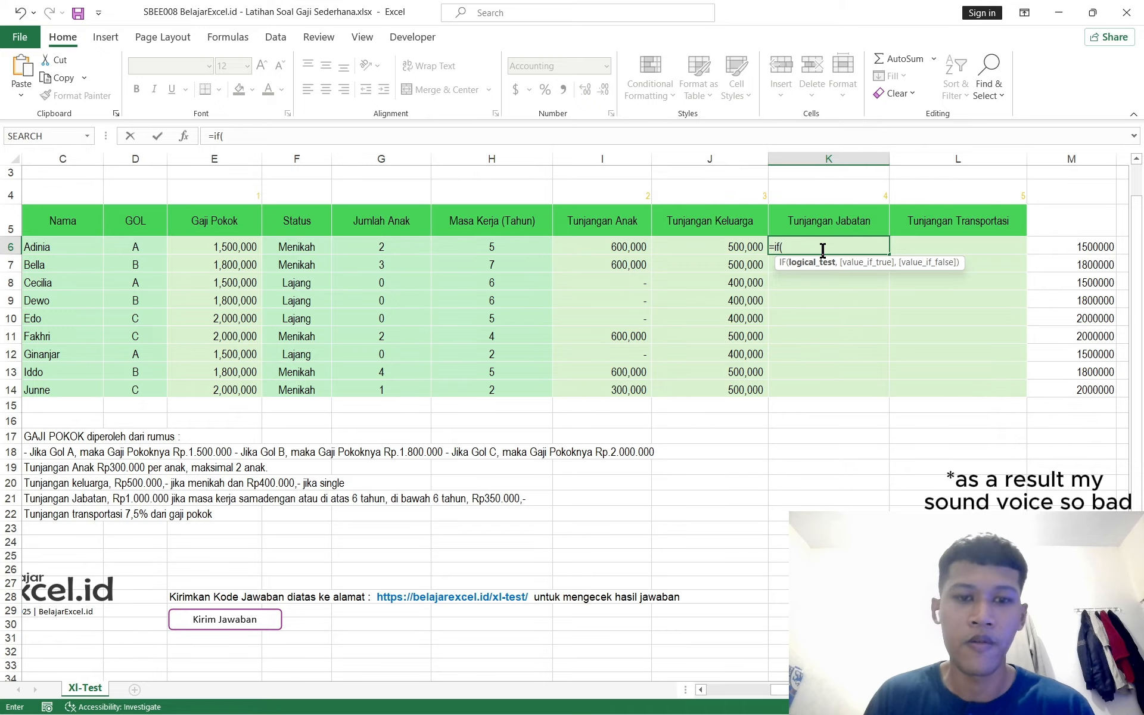
{"action": "left_click", "coordinate": [508, 243]}
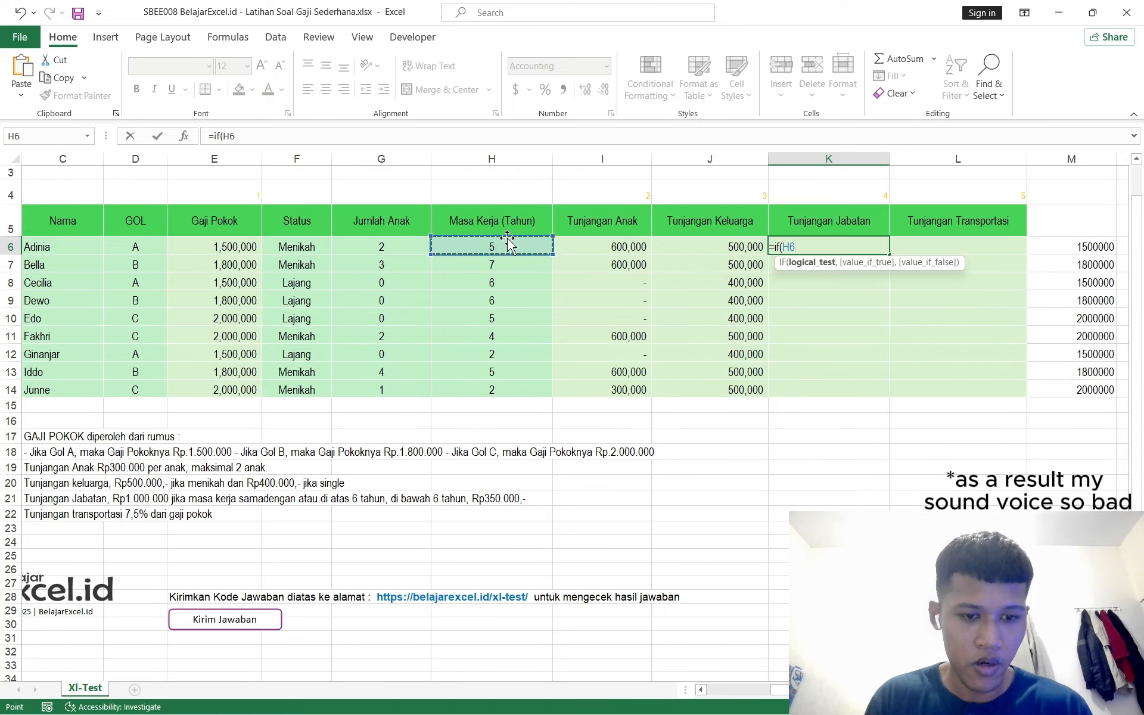
{"action": "type", "text": ">=6"}
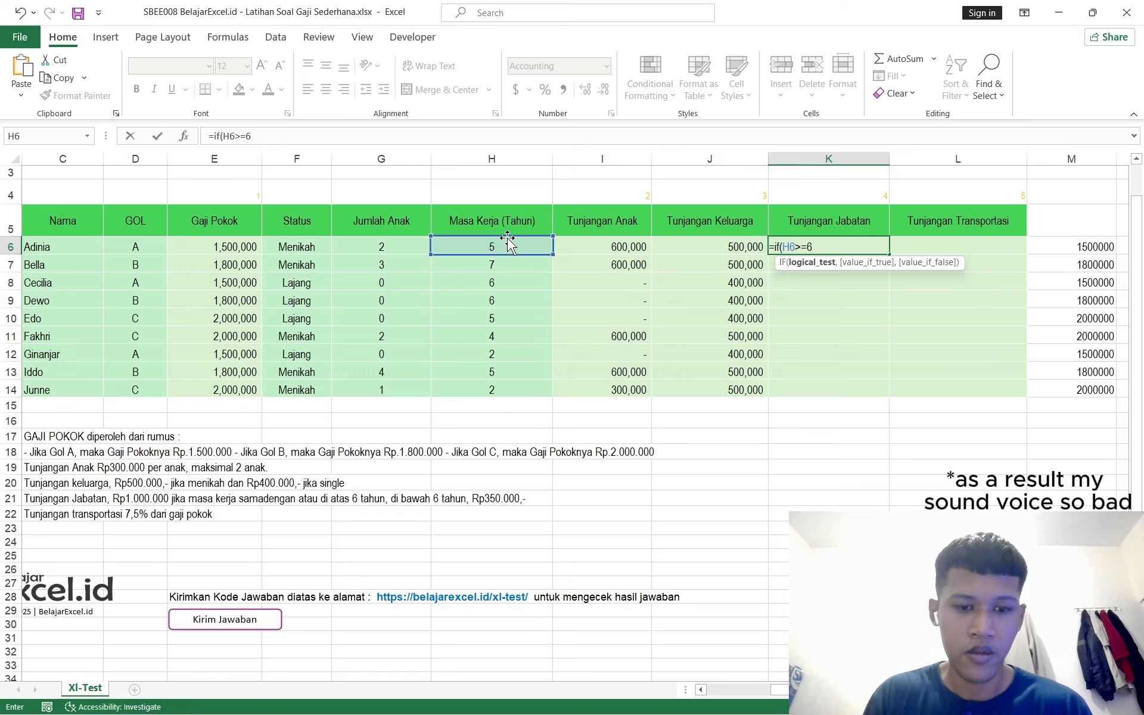
{"action": "type", "text": ","}
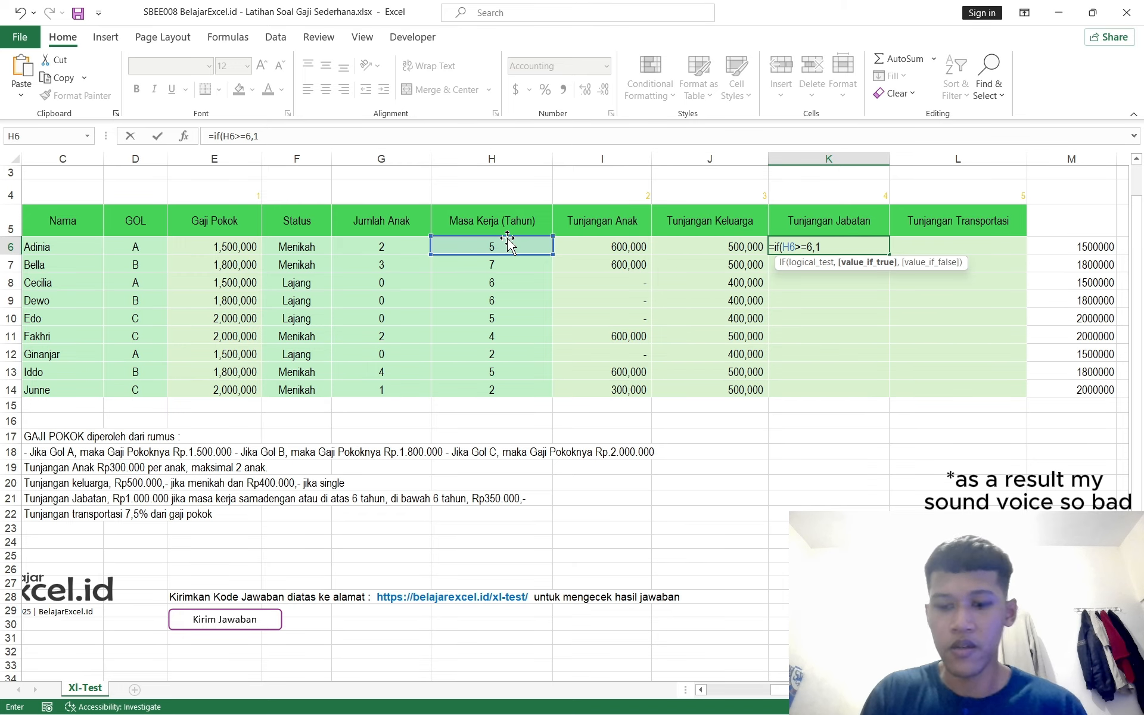
{"action": "type", "text": "1000000, "}
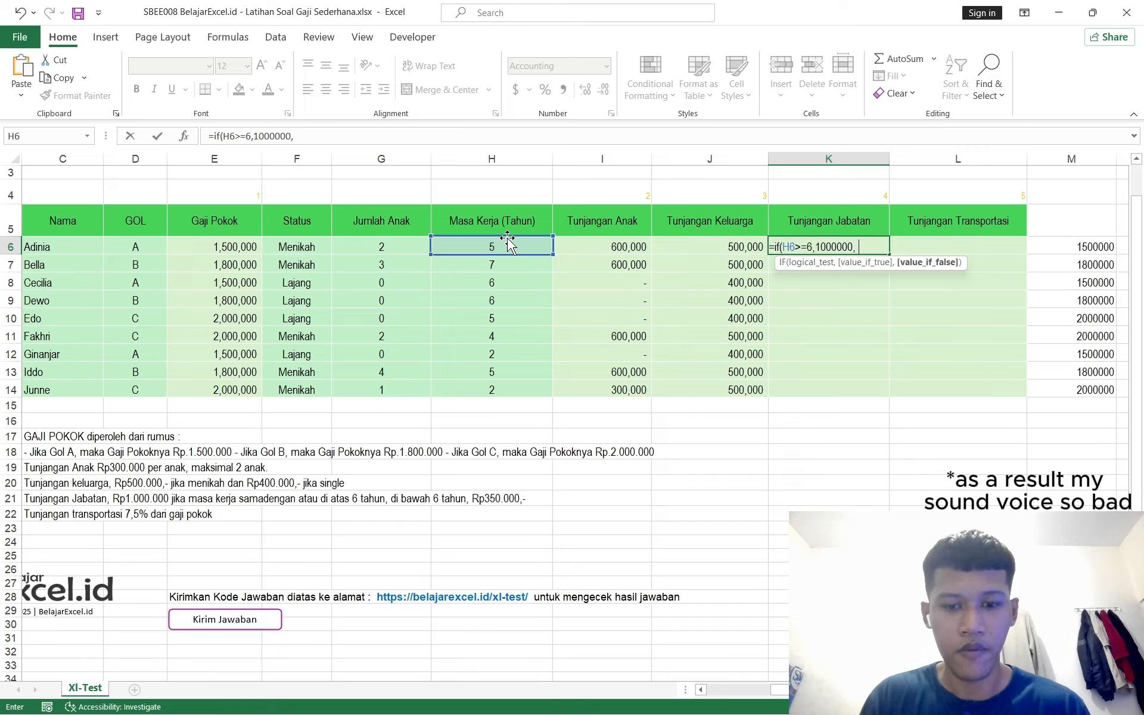
{"action": "type", "text": "3500"}
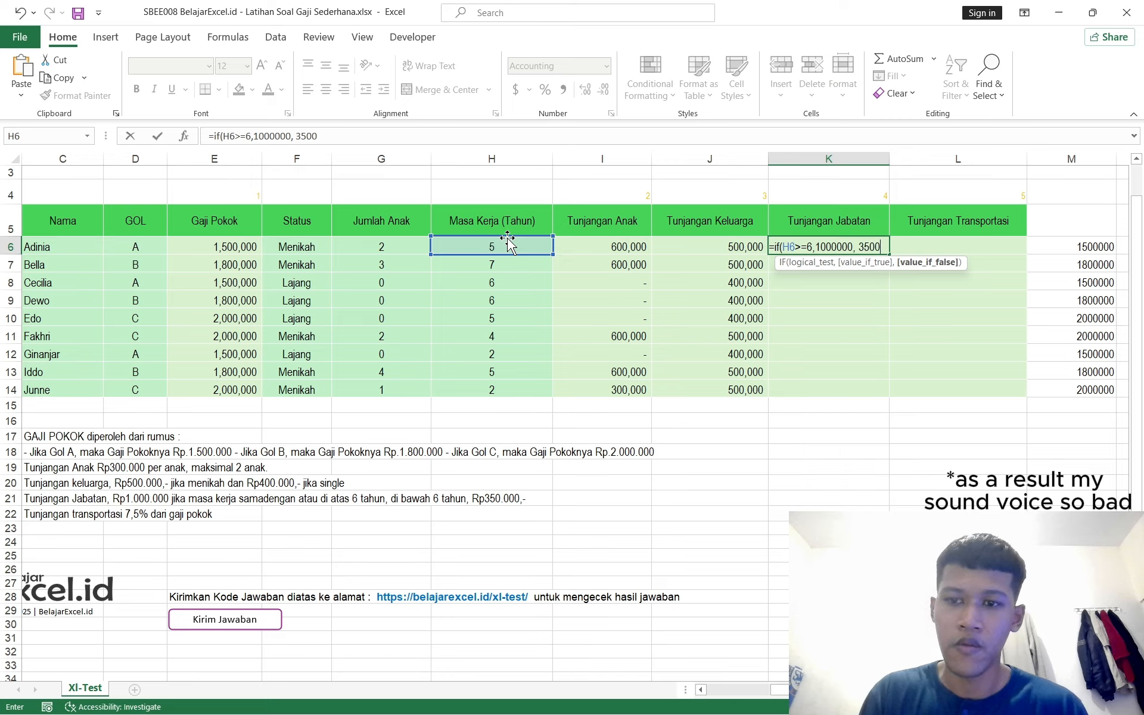
{"action": "type", "text": "0"}
{"action": "key", "text": "Return"}
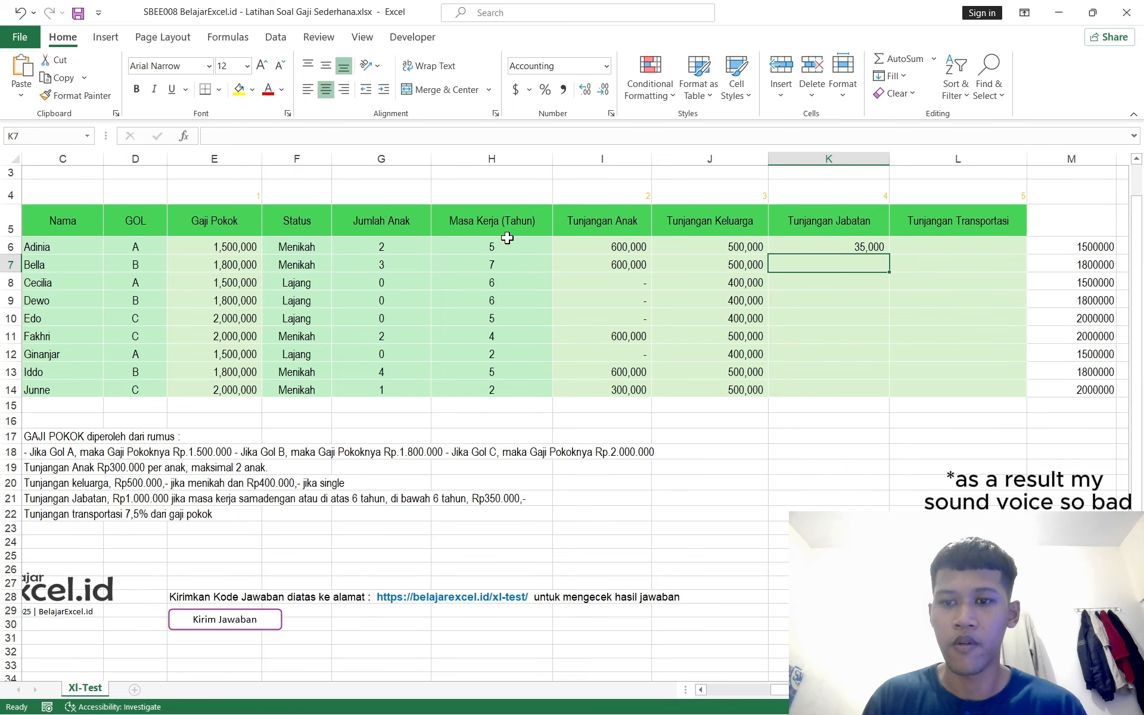
- Correct the value-if-false amount in the K6 formula to 350000
{"action": "left_click", "coordinate": [882, 244]}
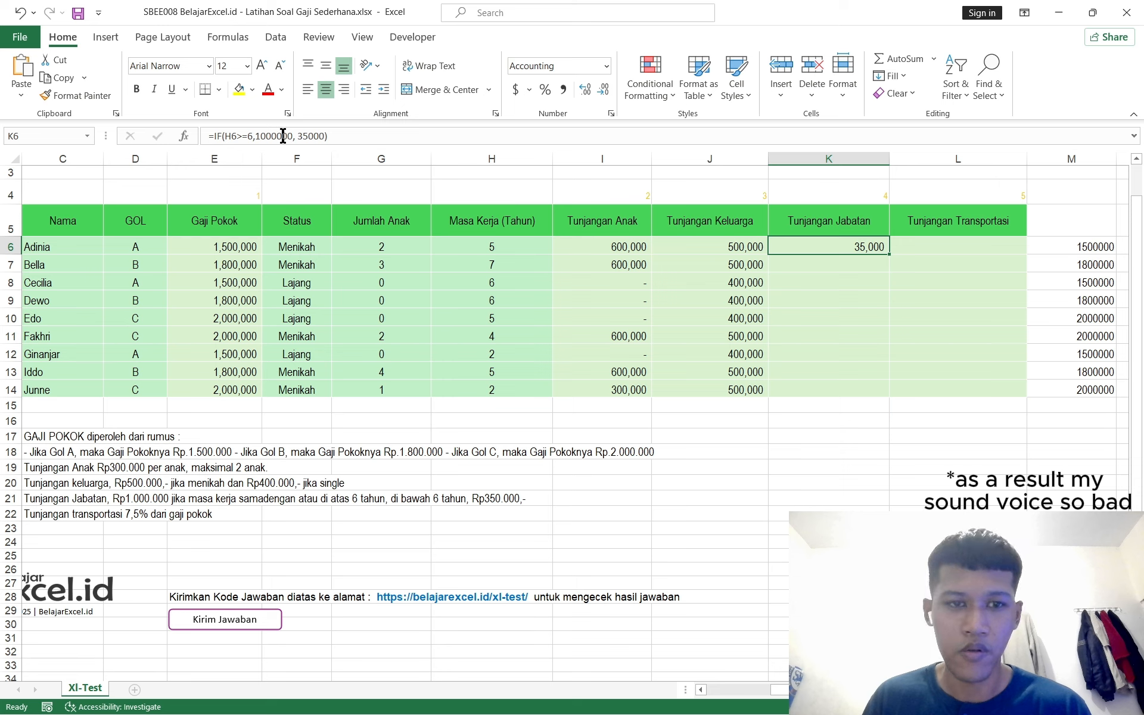
{"action": "left_click", "coordinate": [323, 136]}
{"action": "type", "text": "0"}
{"action": "key", "text": "Return"}
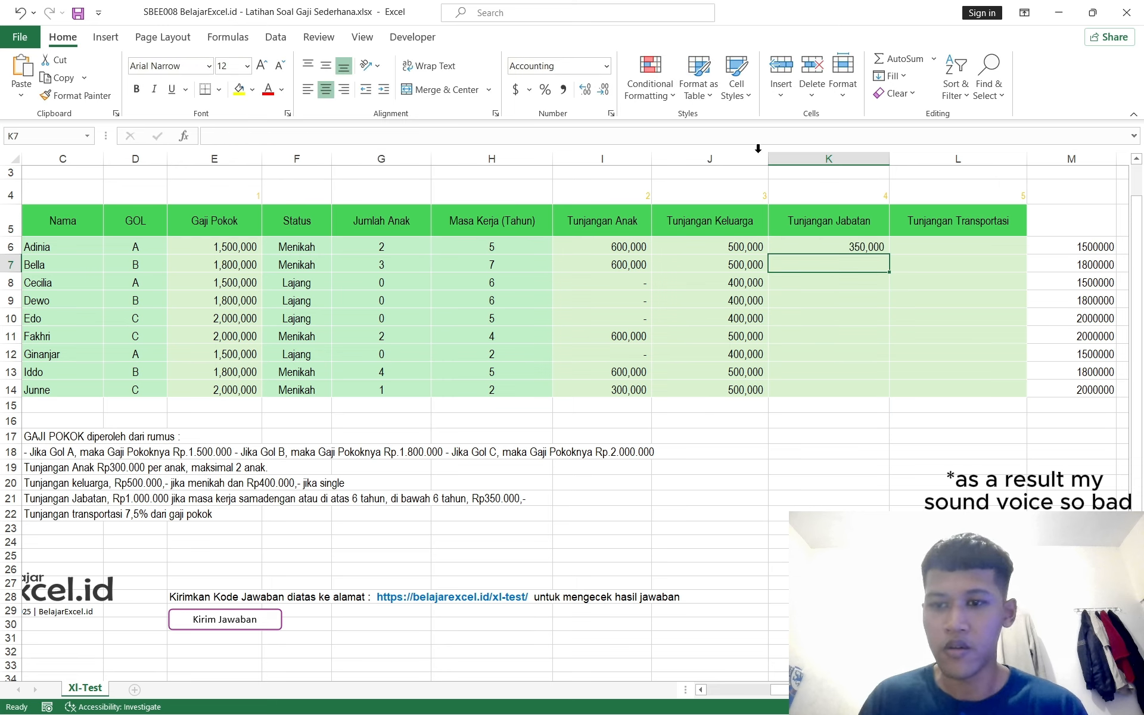
- Fill the corrected Tunjangan Jabatan formula from K6 down to K14
{"action": "left_click", "coordinate": [852, 243]}
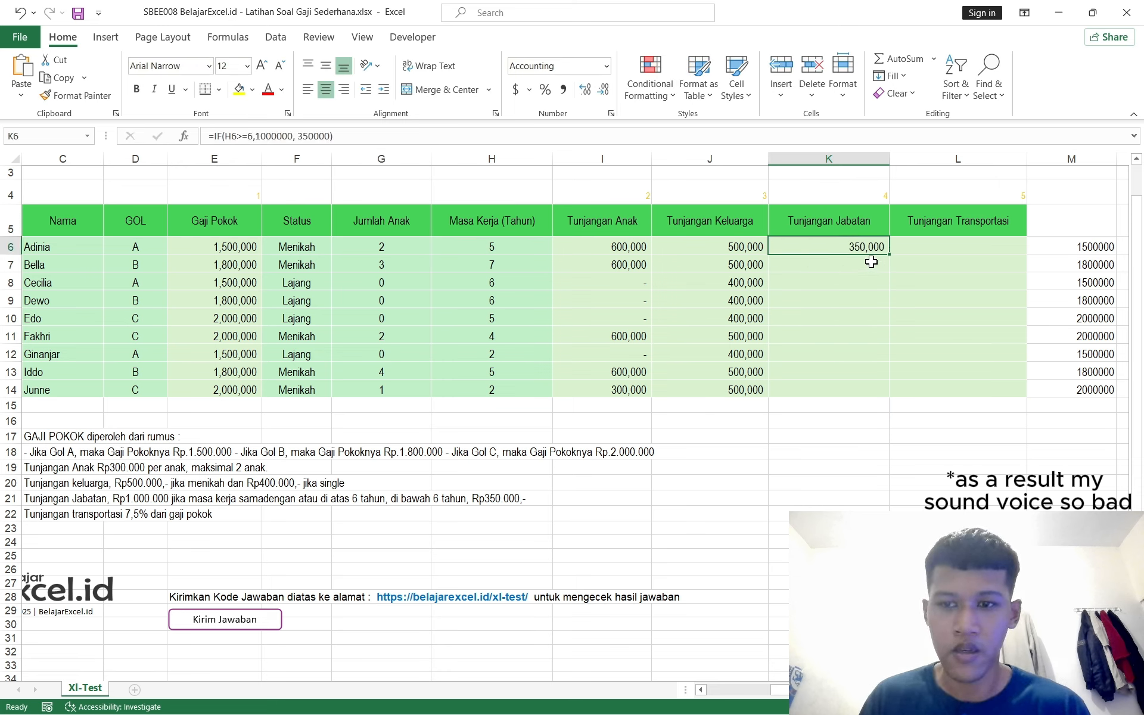
{"action": "left_click_drag", "start_coordinate": [889, 253], "coordinate": [898, 390]}
{"action": "left_click", "coordinate": [965, 262]}
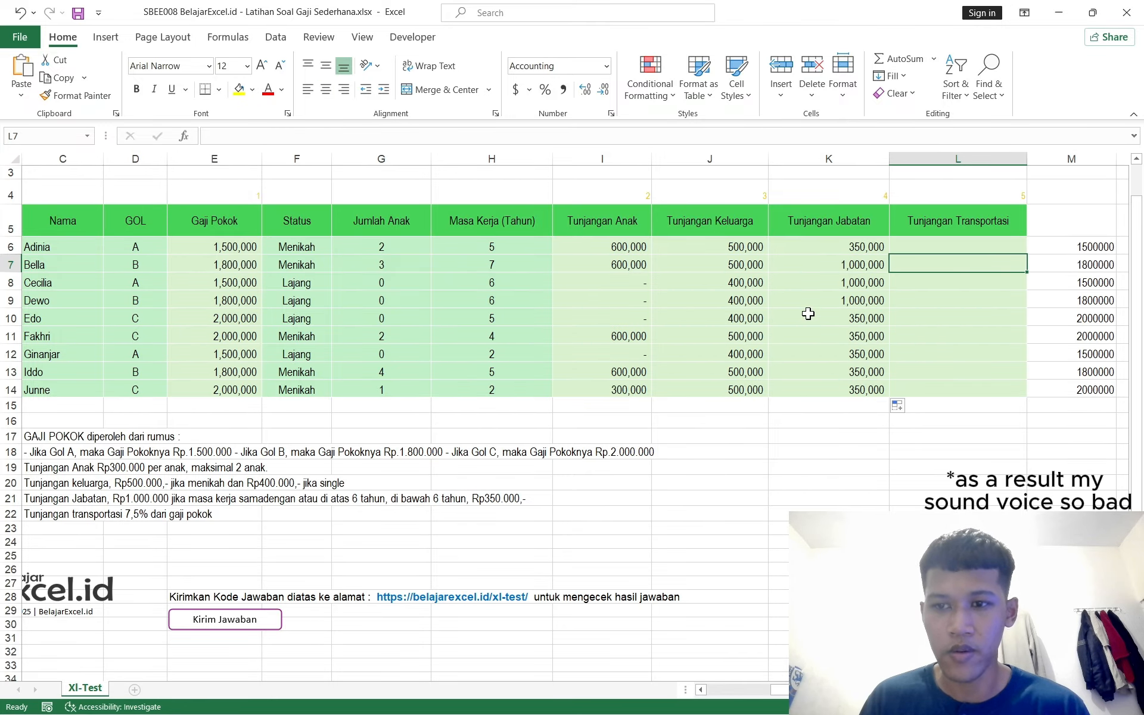
- Enter =E6*0.7.5 in Tunjangan Transportasi cell L6, based on Gaji Pokok, and accept the suggested correction to =E6*0.75
{"action": "left_click", "coordinate": [648, 464]}
{"action": "scroll", "coordinate": [417, 477], "scroll_direction": "left", "scroll_amount": 3}
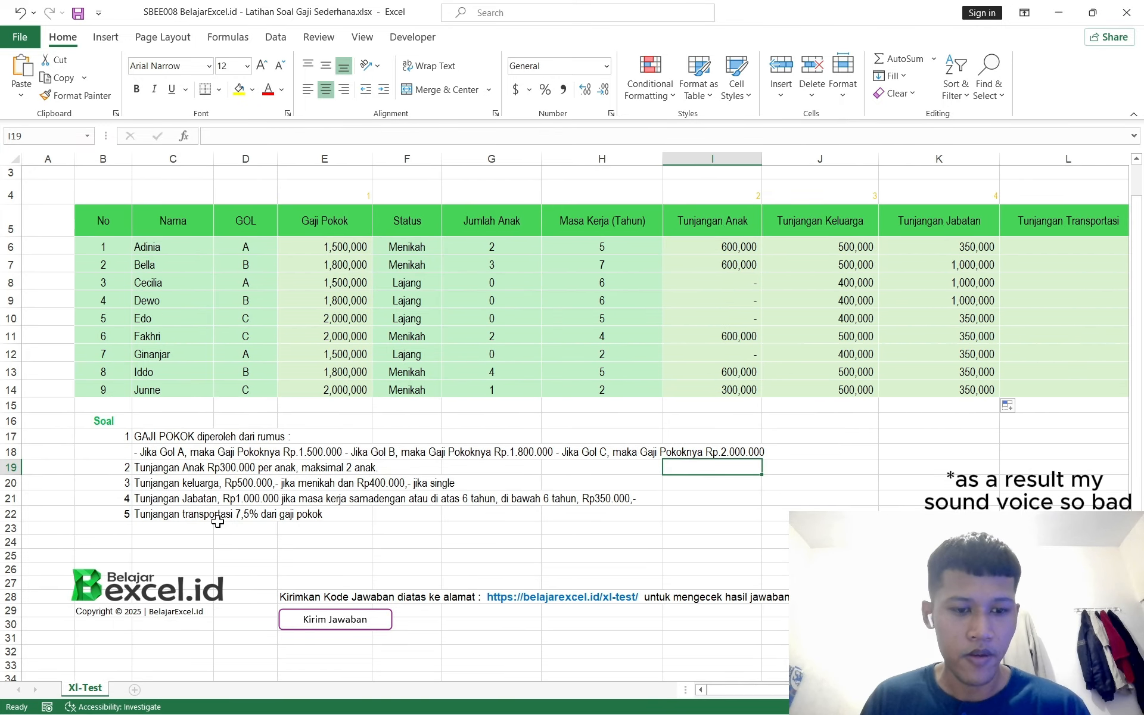
{"action": "scroll", "coordinate": [251, 527], "scroll_direction": "right", "scroll_amount": 1}
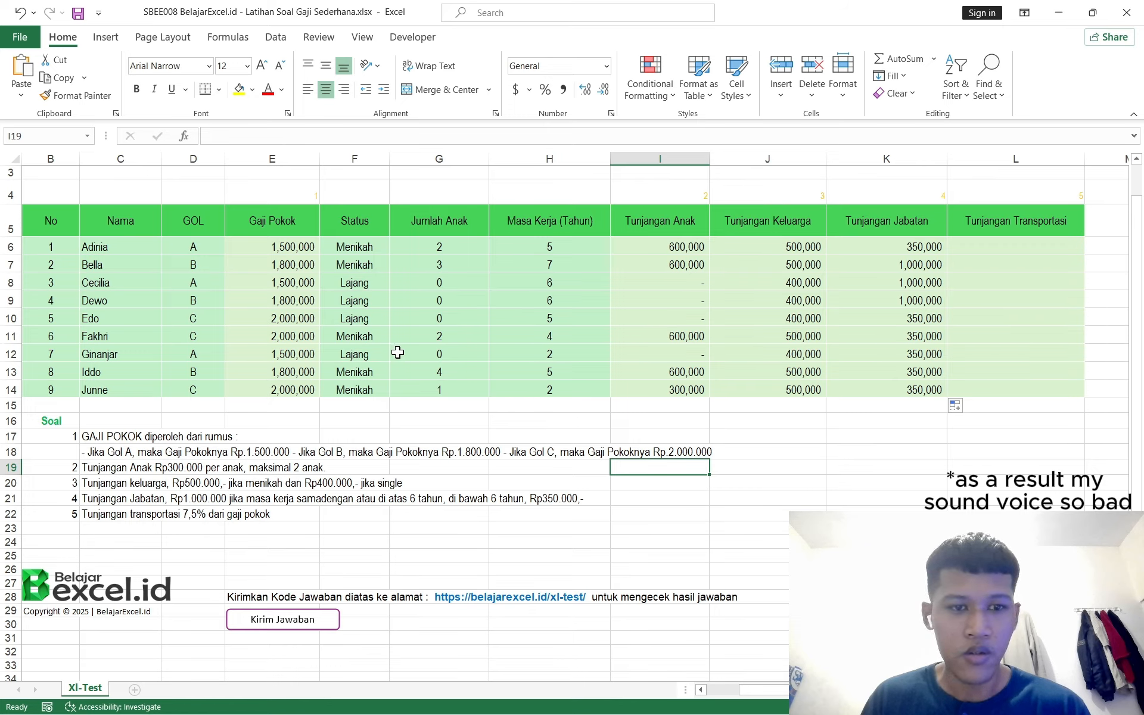
{"action": "left_click", "coordinate": [1047, 254]}
{"action": "type", "text": "="}
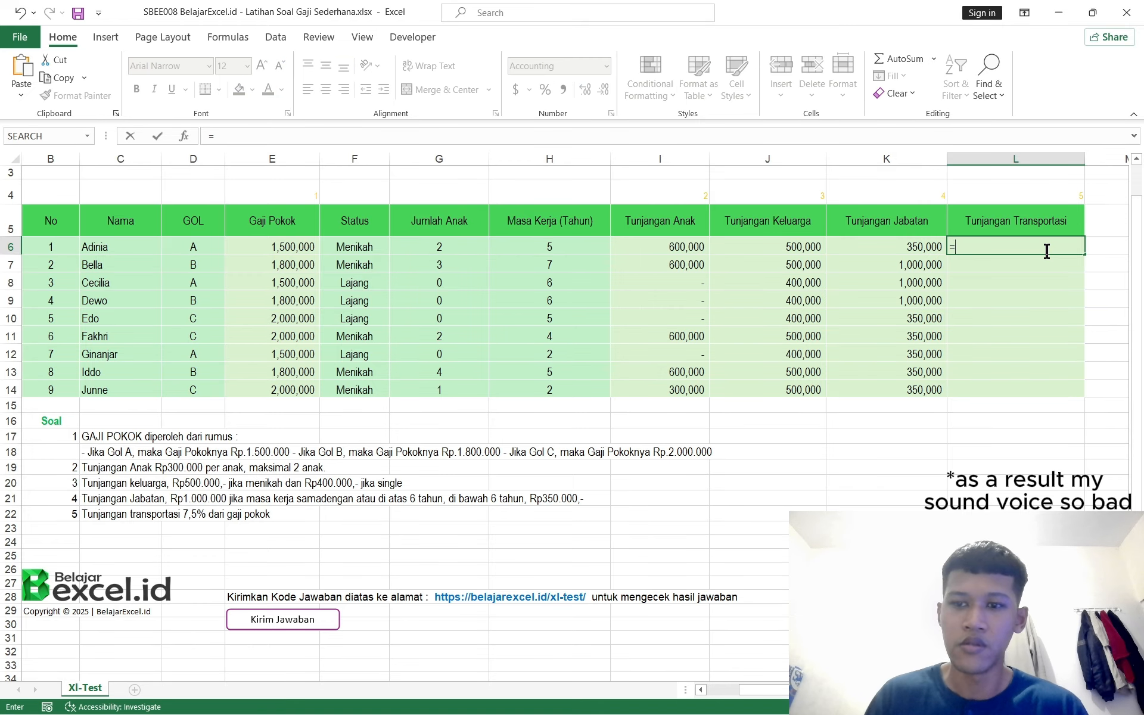
{"action": "left_click", "coordinate": [278, 249]}
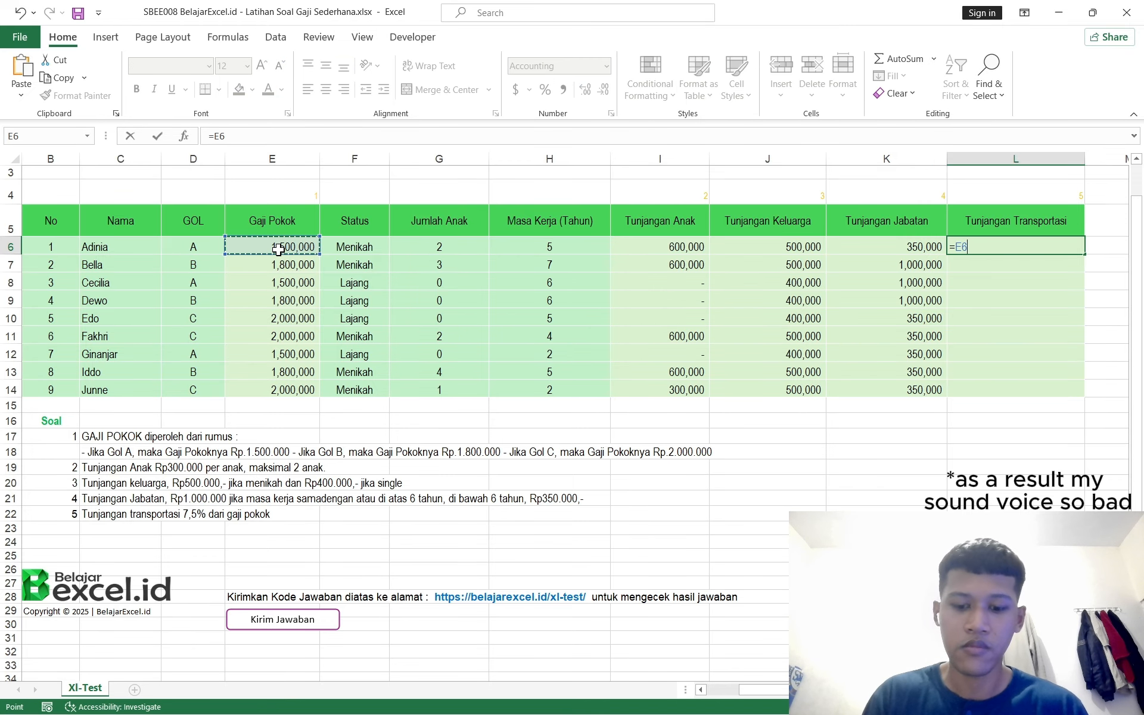
{"action": "type", "text": "*"}
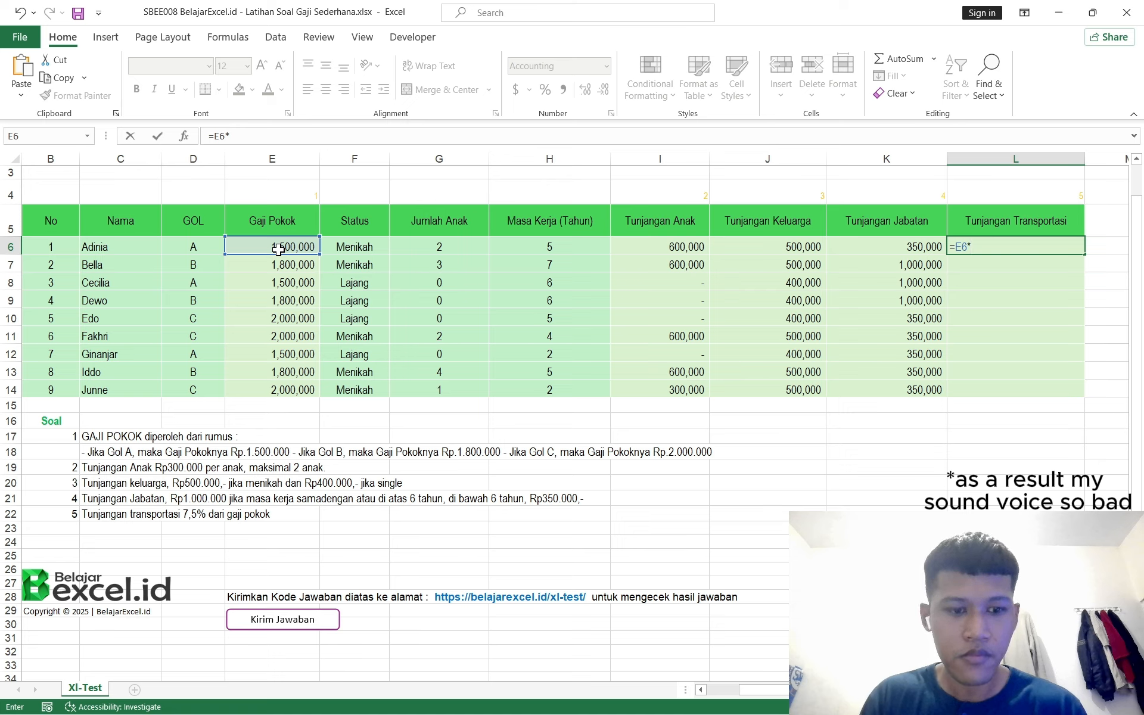
{"action": "type", "text": "7.5"}
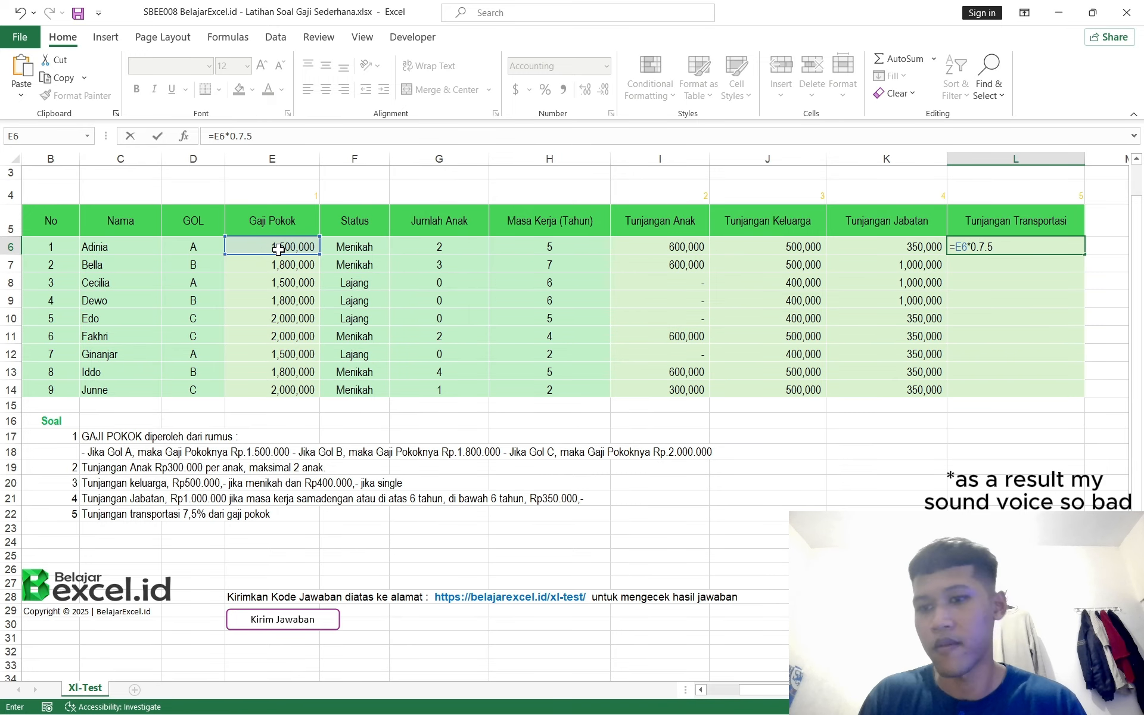
{"action": "key", "text": "Return"}
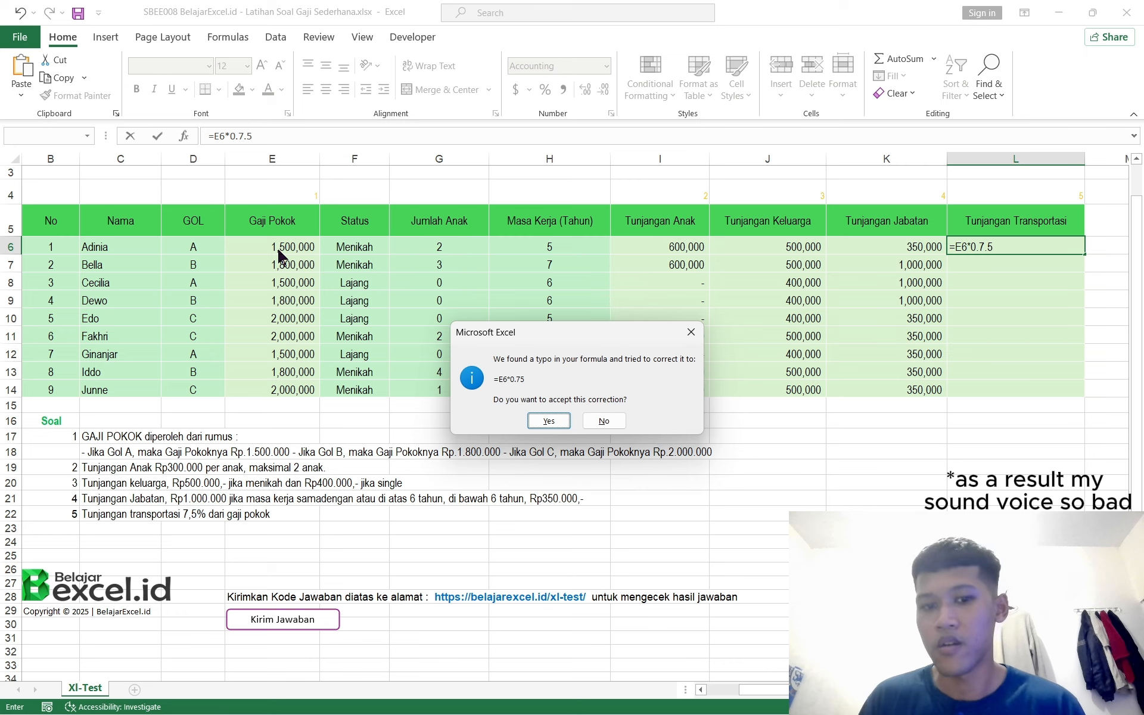
{"action": "left_click", "coordinate": [549, 419]}
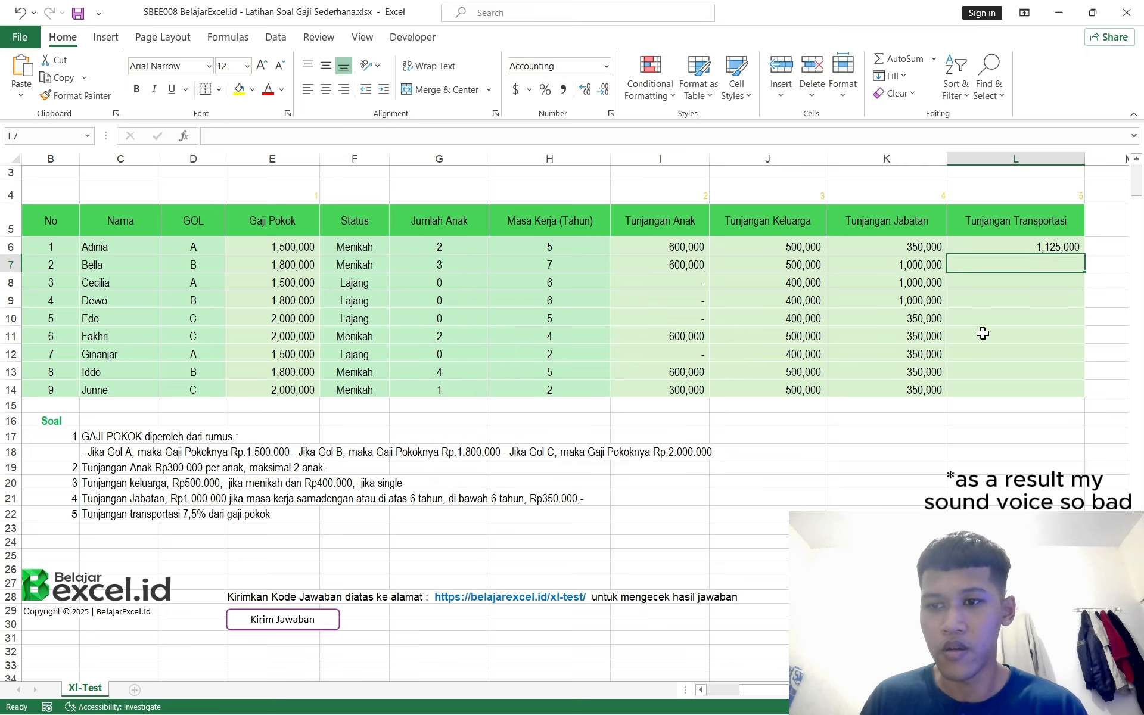
- Fill the Tunjangan Transportasi formula from L6 down to L14
{"action": "left_click", "coordinate": [1048, 245]}
{"action": "double_click", "coordinate": [1084, 255]}
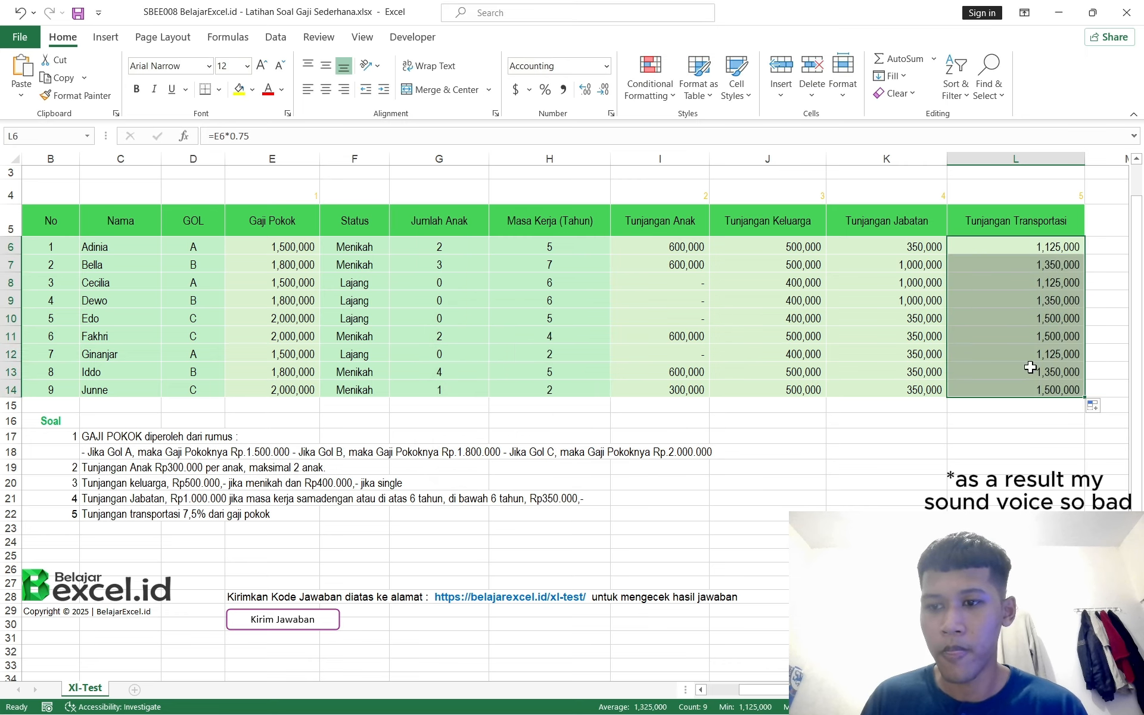
- Place the salary workbook side by side with the Chrome window showing the SBEE008 exercise page
{"action": "scroll", "coordinate": [976, 389], "scroll_direction": "down", "scroll_amount": 3}
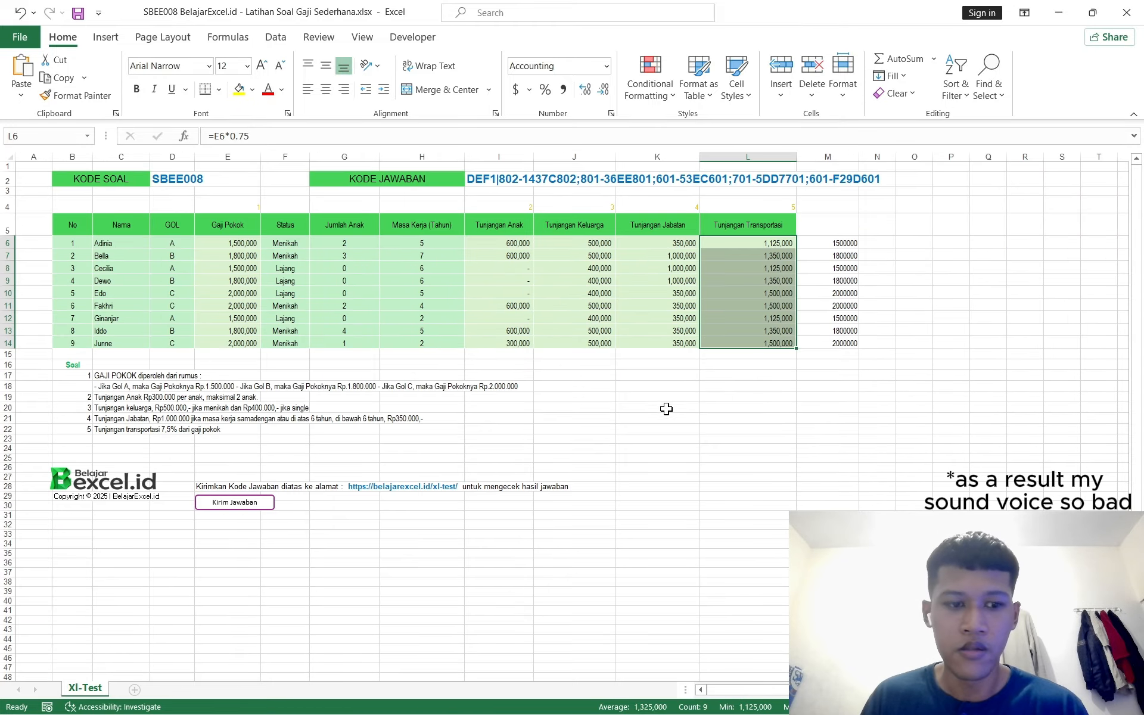
{"action": "scroll", "coordinate": [808, 416], "scroll_direction": "up", "scroll_amount": 2}
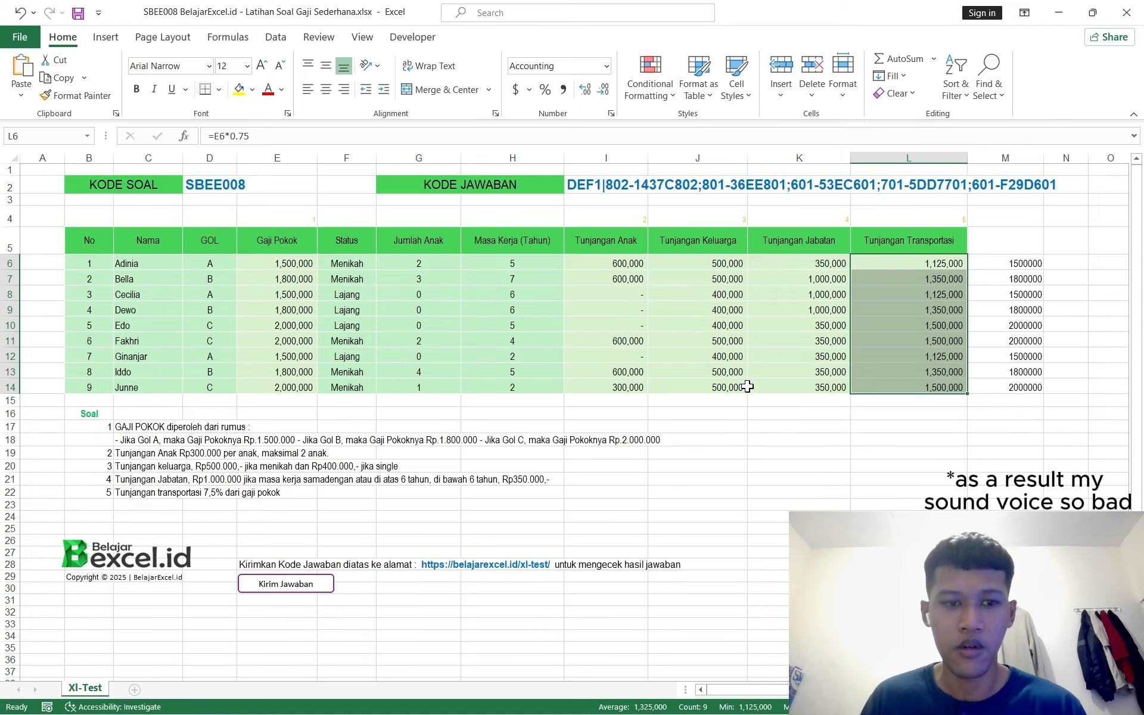
{"action": "key", "text": "super+Right"}
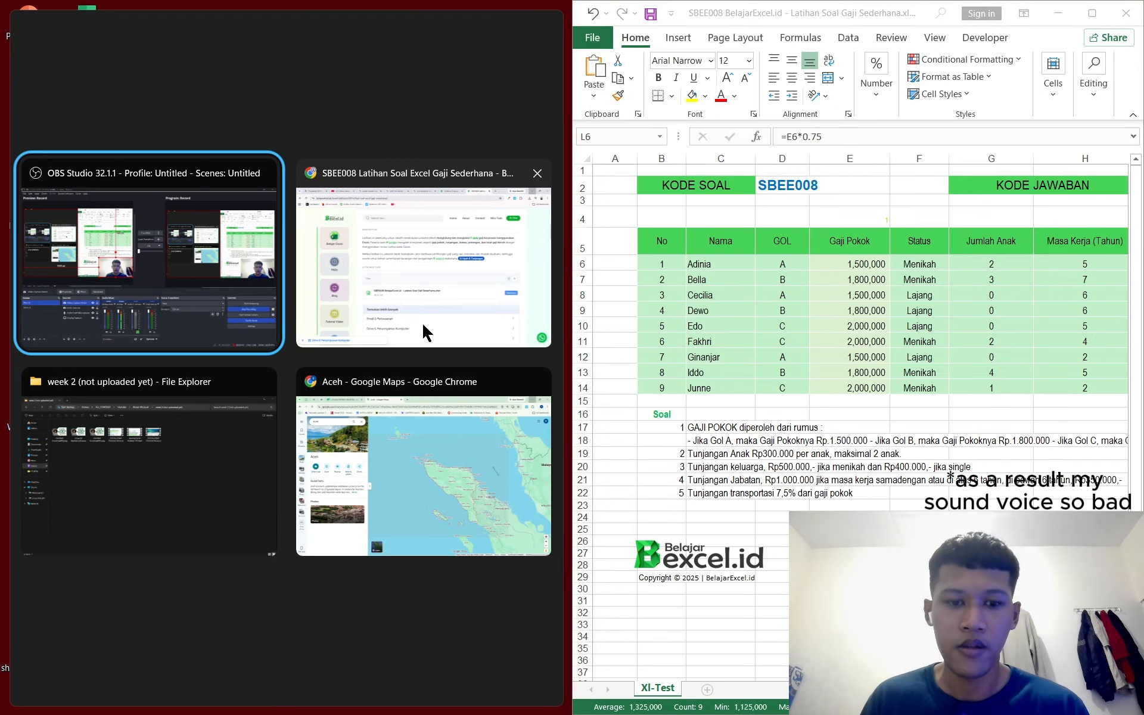
{"action": "left_click", "coordinate": [424, 271]}
{"action": "scroll", "coordinate": [408, 262], "scroll_direction": "up", "scroll_amount": 3}
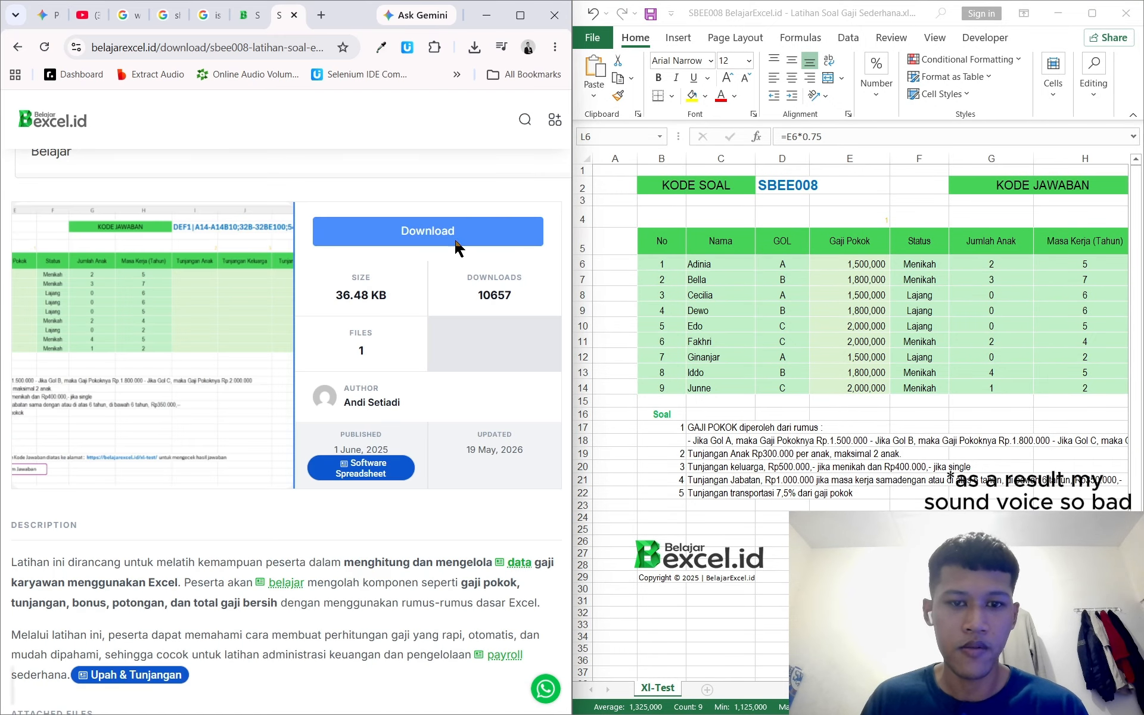
- Open the XL-Test site from the exercise page and go to its automatic answer-checking form
{"action": "left_click", "coordinate": [555, 120]}
{"action": "left_click", "coordinate": [522, 112]}
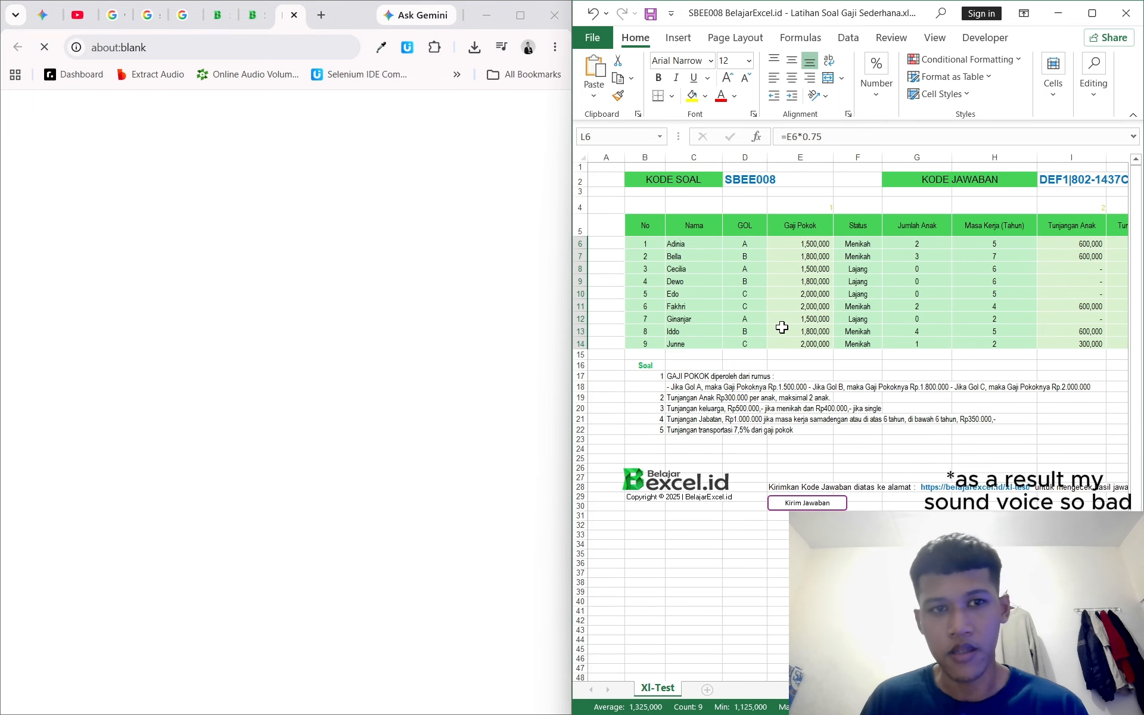
{"action": "left_click", "coordinate": [409, 314]}
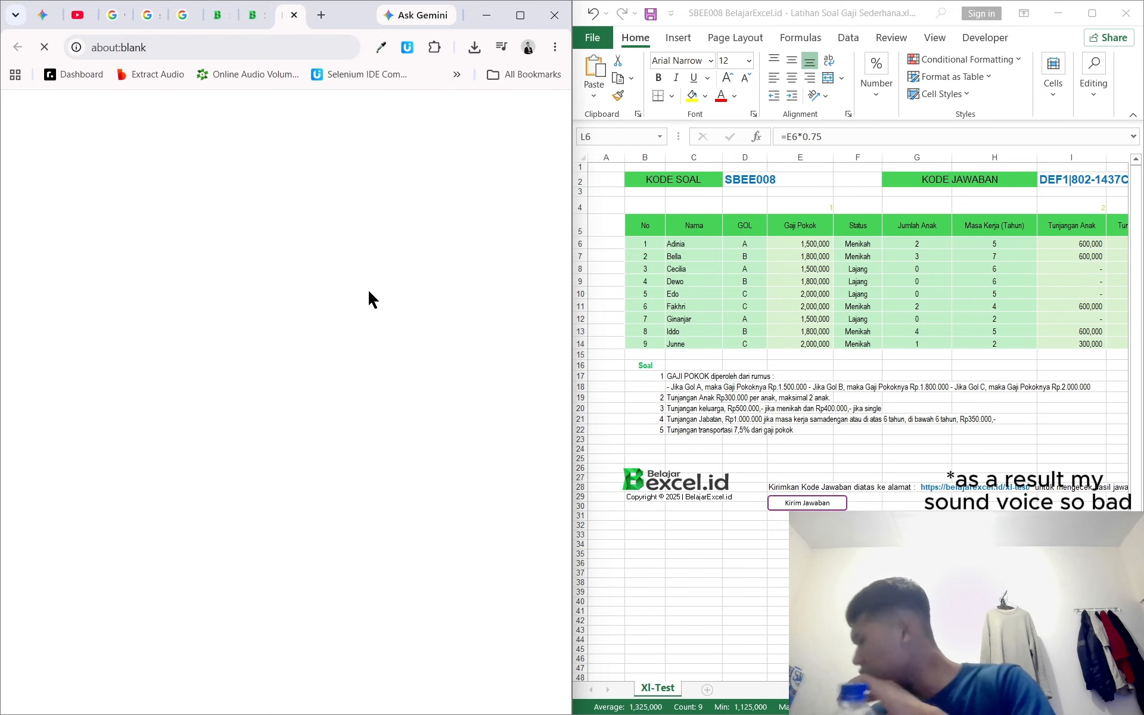
{"action": "left_click", "coordinate": [1034, 697]}
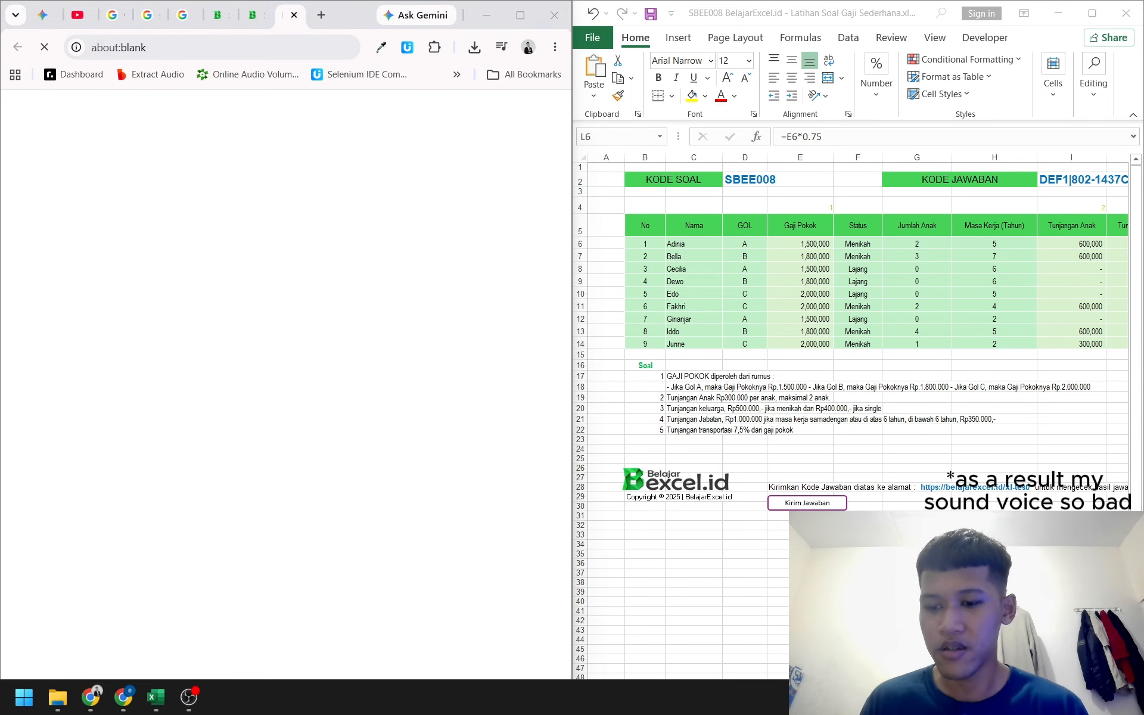
{"action": "left_click", "coordinate": [938, 417]}
{"action": "left_click", "coordinate": [886, 390]}
{"action": "key", "text": "Escape"}
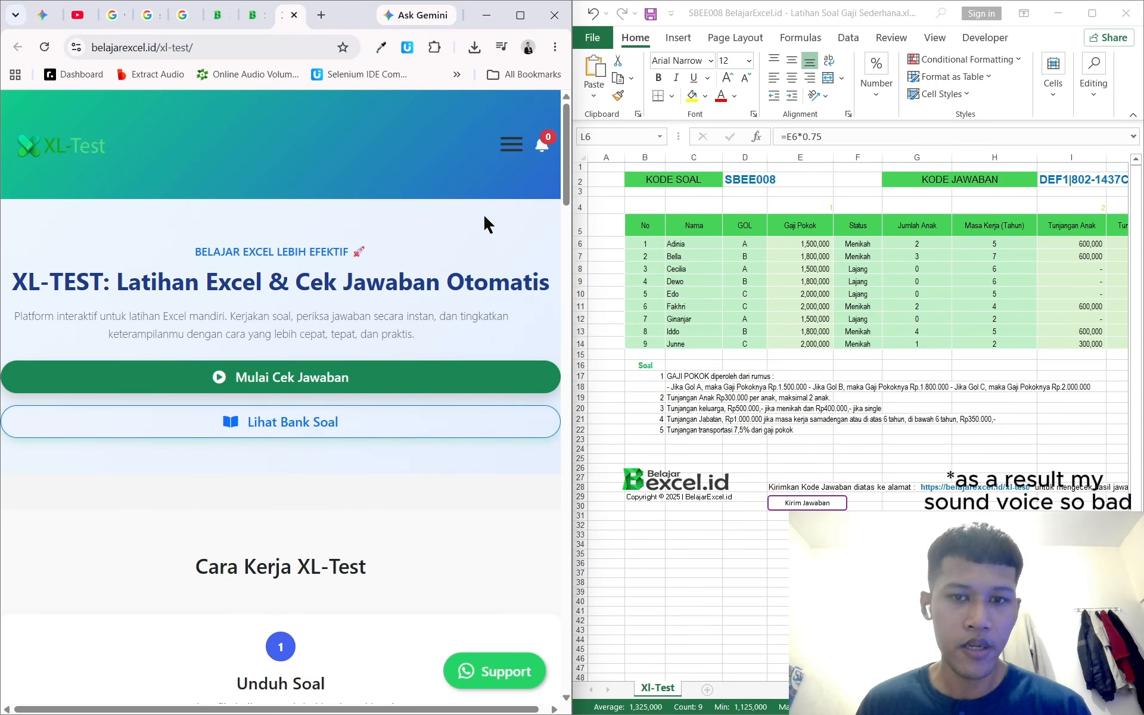
{"action": "left_click", "coordinate": [337, 387]}
- Copy the question code SBEE008 from cell D2 into the Kode Soal field of the answer-checking form
{"action": "left_click", "coordinate": [745, 179]}
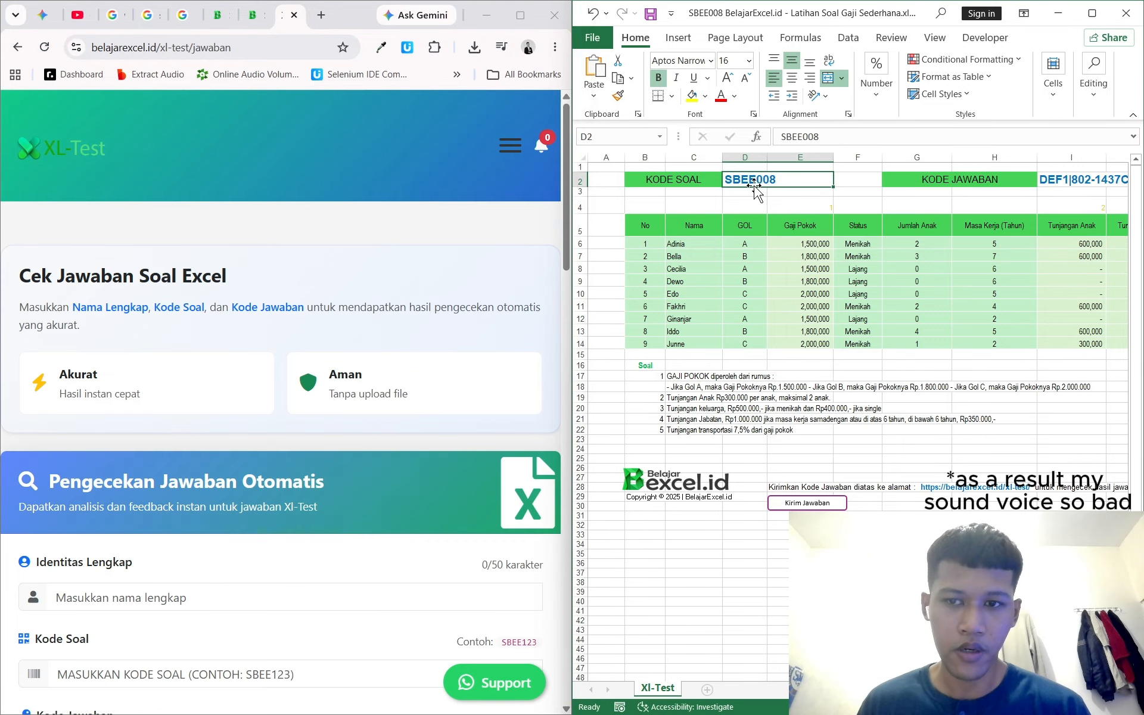
{"action": "key", "text": "ctrl+c"}
{"action": "scroll", "coordinate": [330, 364], "scroll_direction": "down", "scroll_amount": 7}
{"action": "left_click", "coordinate": [330, 364]}
{"action": "scroll", "coordinate": [297, 346], "scroll_direction": "up", "scroll_amount": 4}
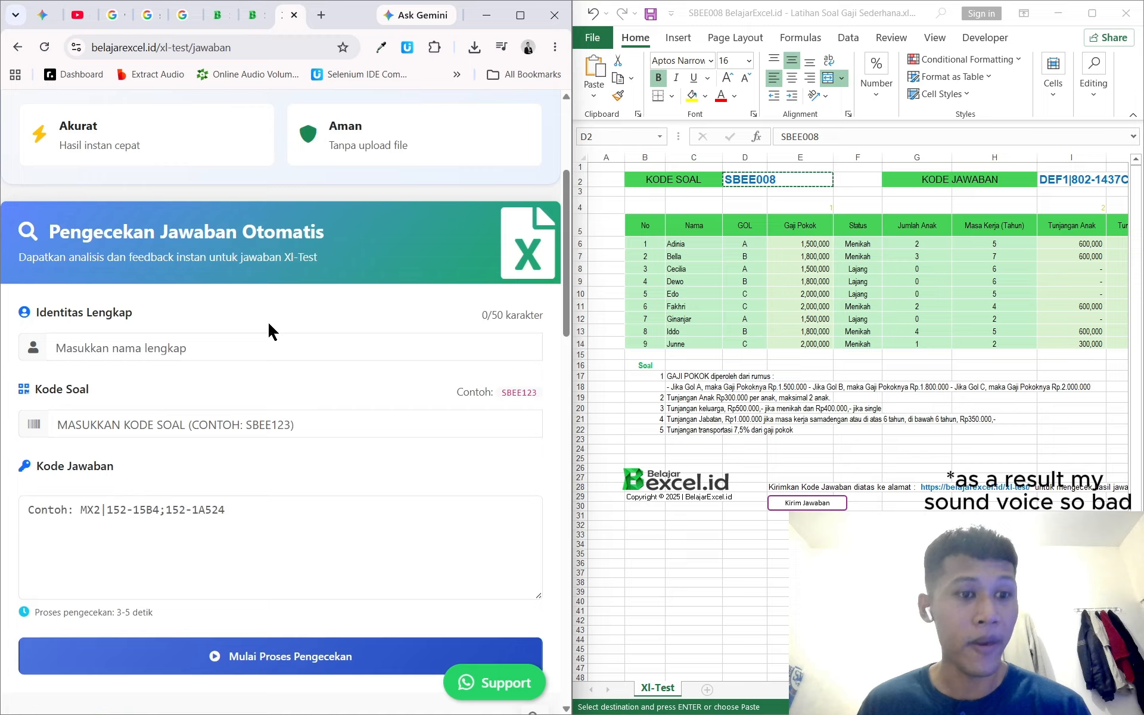
{"action": "left_click", "coordinate": [198, 419]}
{"action": "key", "text": "ctrl+v"}
- Copy the generated answer code from cell I2 into the form's Kode Jawaban field
{"action": "left_click", "coordinate": [267, 513]}
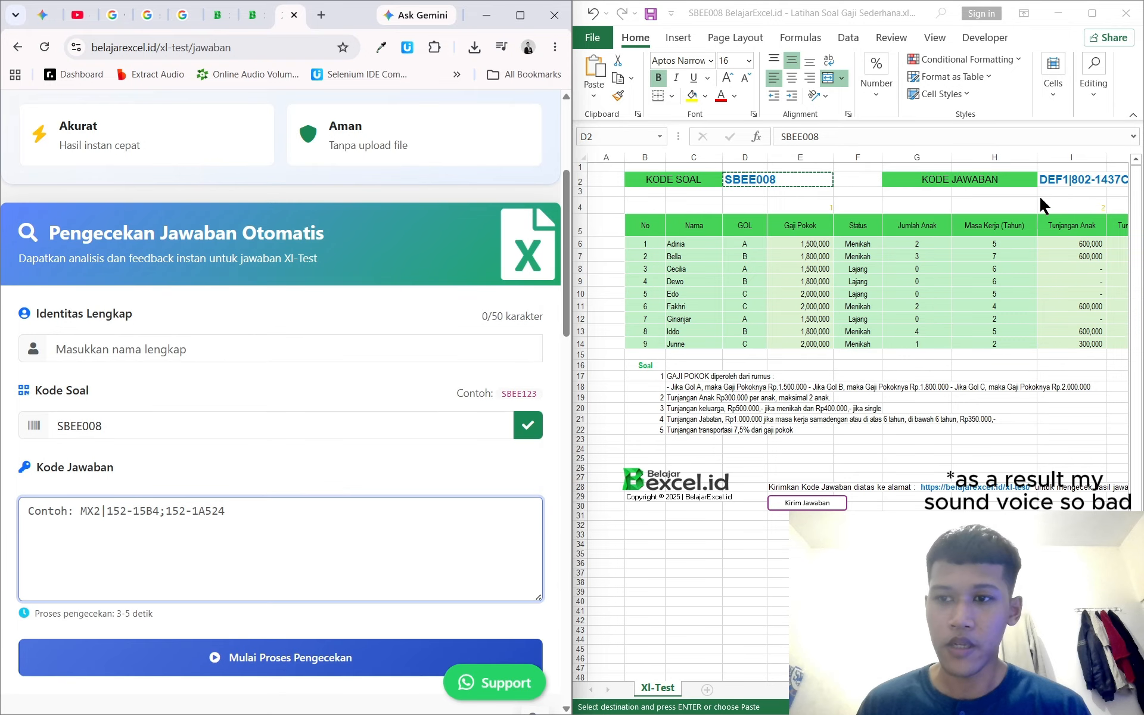
{"action": "left_click", "coordinate": [1060, 180]}
{"action": "key", "text": "ctrl+c"}
{"action": "left_click", "coordinate": [301, 580]}
{"action": "key", "text": "ctrl+v"}
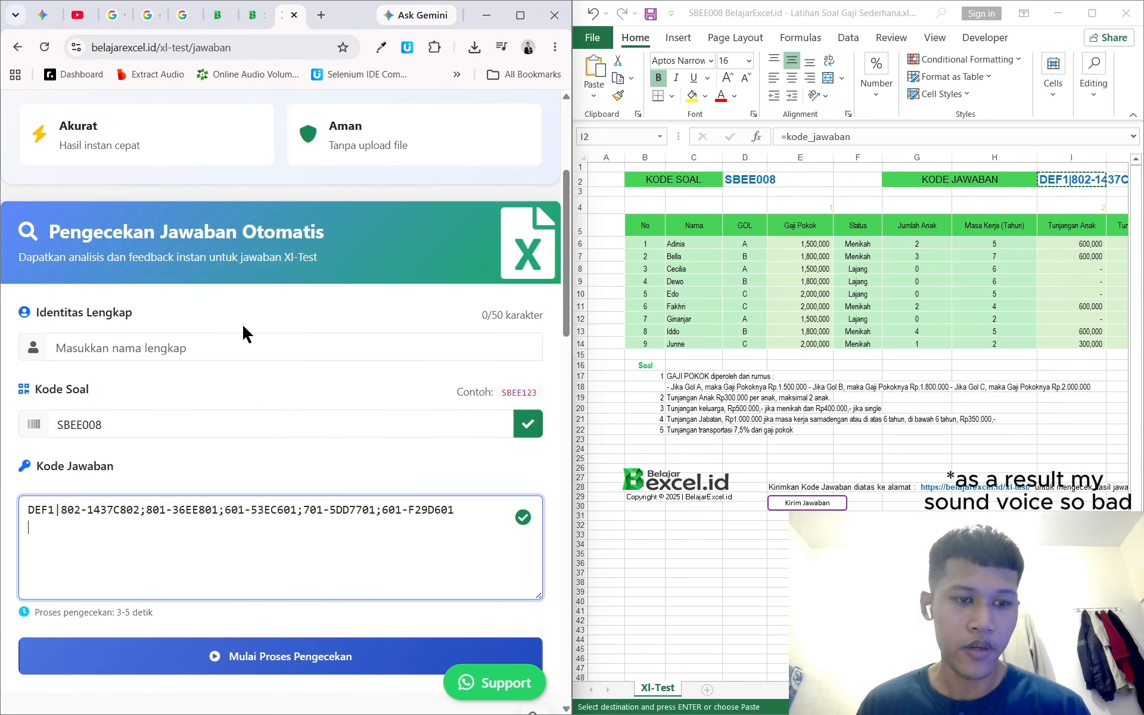
- Fill in the full name in the Identitas Lengkap field and submit the answers for checking
{"action": "left_click", "coordinate": [248, 348]}
{"action": "left_click", "coordinate": [186, 388]}
{"action": "scroll", "coordinate": [205, 402], "scroll_direction": "down", "scroll_amount": 4}
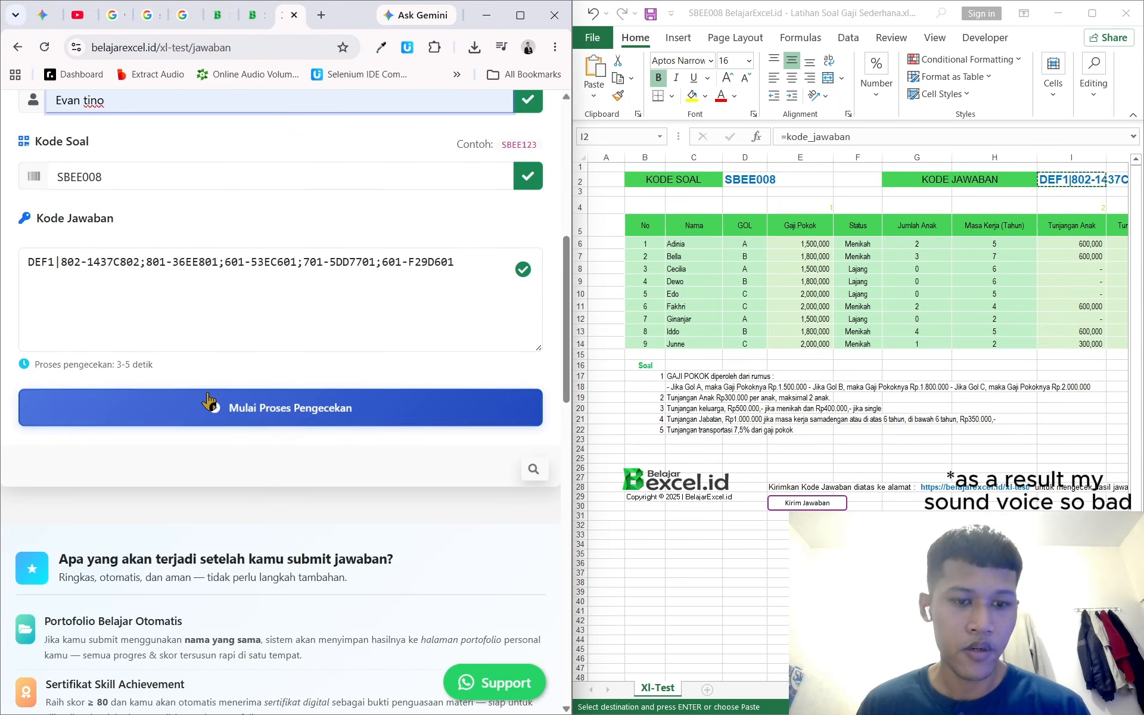
{"action": "left_click", "coordinate": [208, 405]}
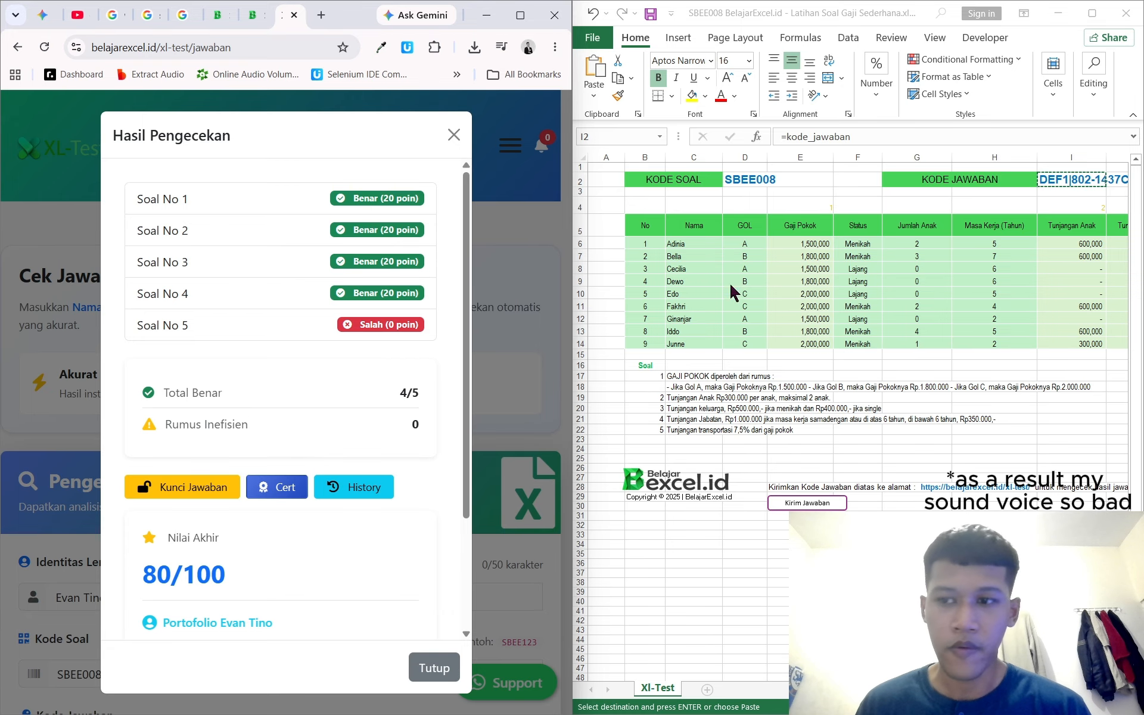
- Correct the Tunjangan Transportasi formula in L6 to =E6*0.075
{"action": "left_click", "coordinate": [903, 300]}
{"action": "scroll", "coordinate": [977, 293], "scroll_direction": "right", "scroll_amount": 3}
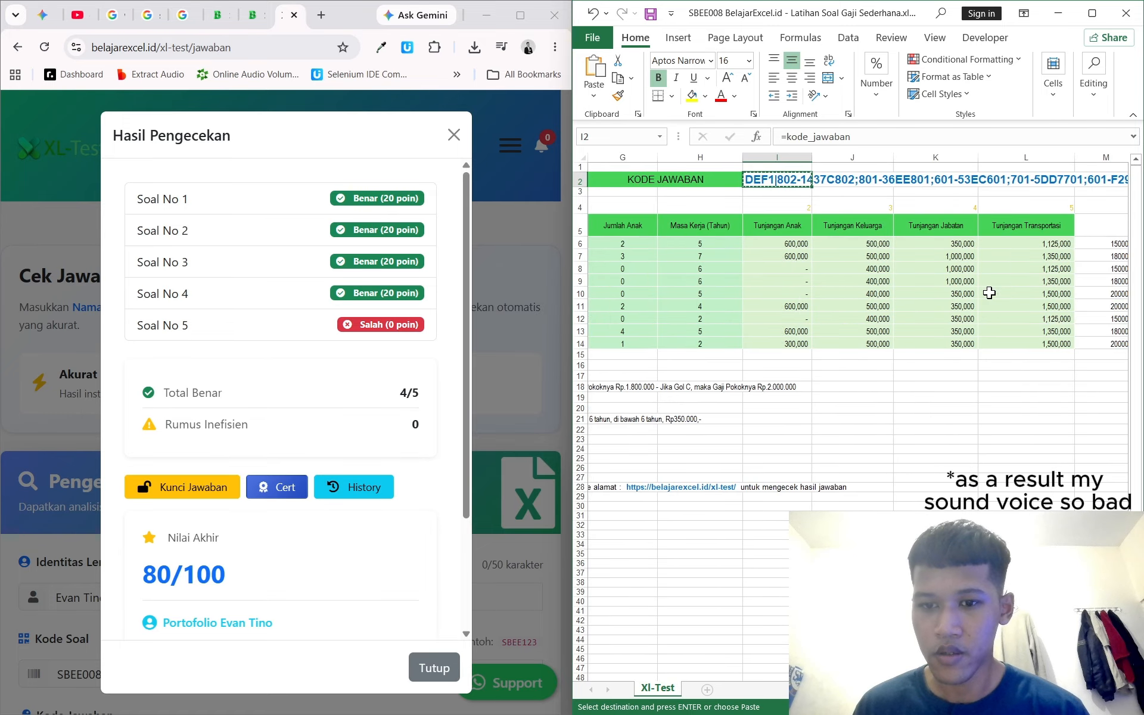
{"action": "scroll", "coordinate": [983, 292], "scroll_direction": "left", "scroll_amount": 5}
{"action": "scroll", "coordinate": [989, 293], "scroll_direction": "right", "scroll_amount": 4}
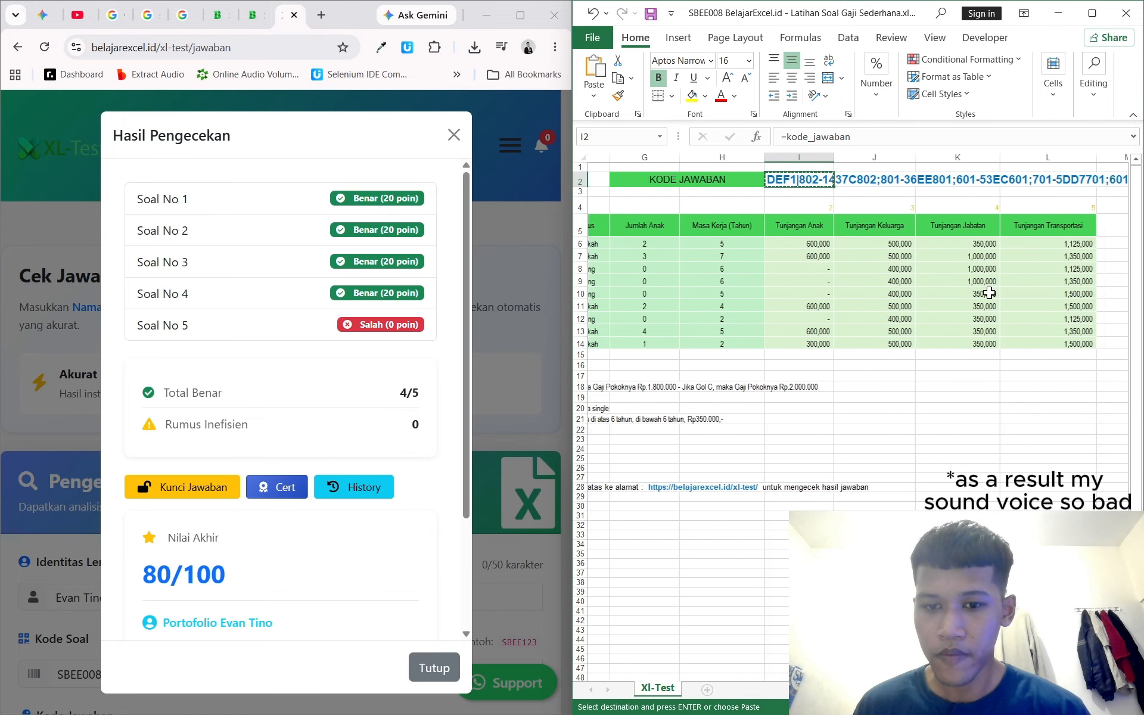
{"action": "left_click", "coordinate": [1035, 244]}
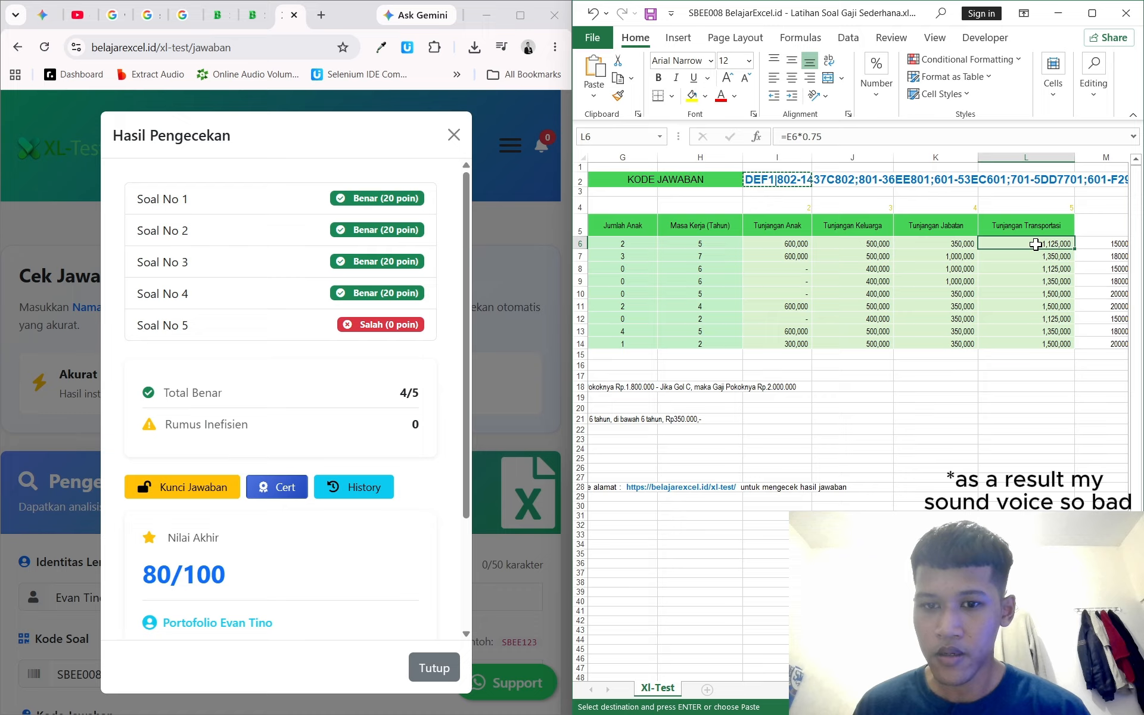
{"action": "left_click", "coordinate": [860, 137]}
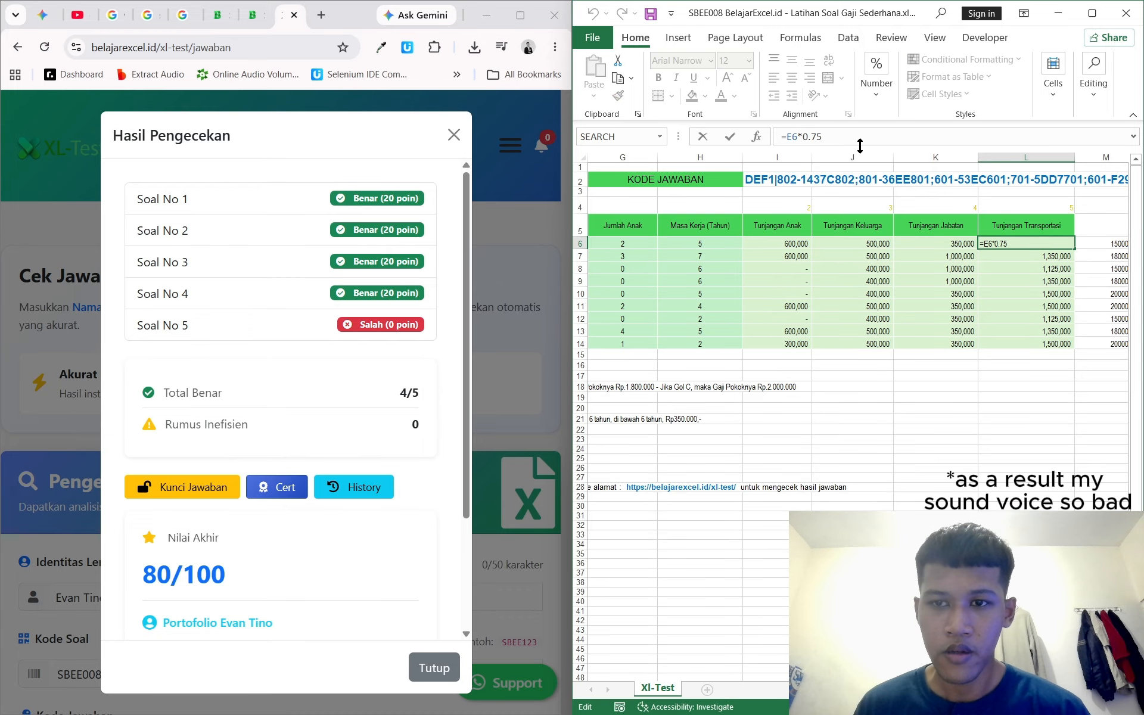
{"action": "key", "text": "Left"}
{"action": "key", "text": "Left"}
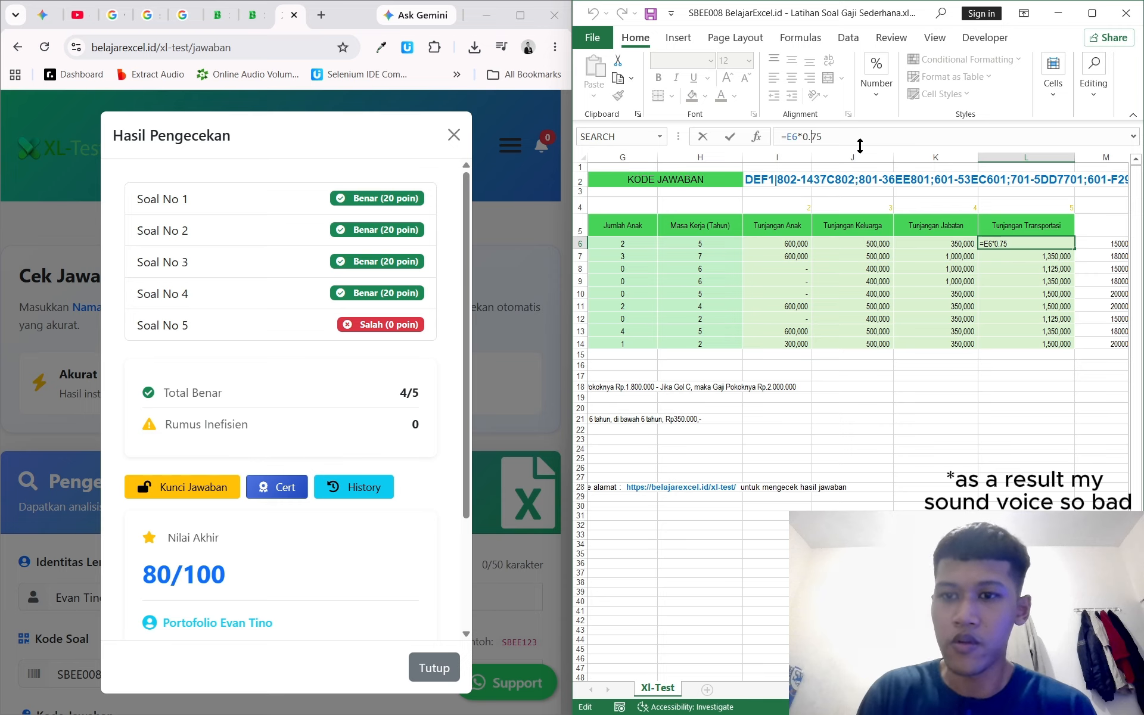
{"action": "key", "text": "Return"}
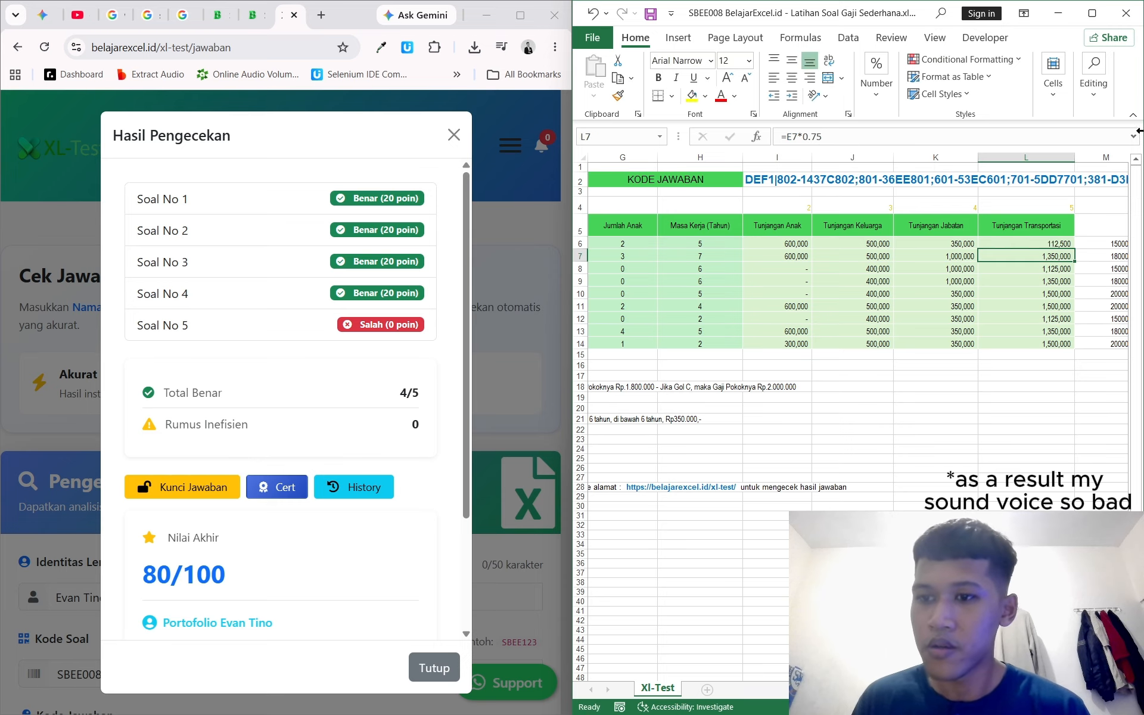
- Fill the corrected Tunjangan Transportasi formula from L6 down to L14
{"action": "left_click", "coordinate": [1032, 244]}
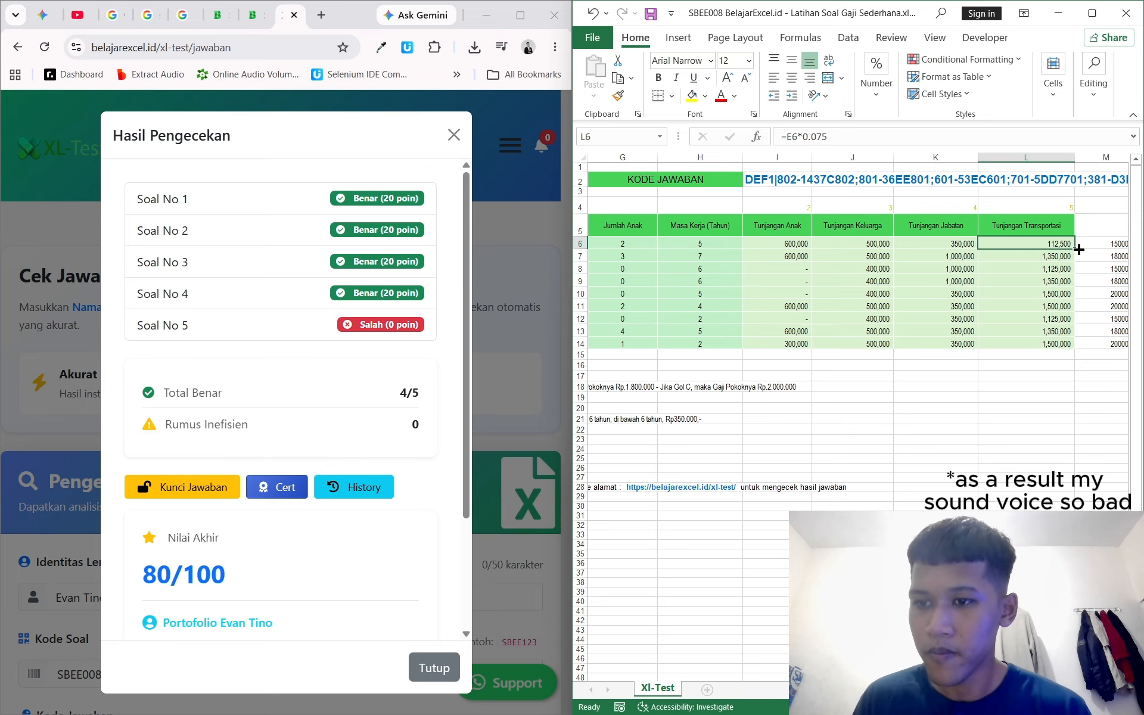
{"action": "double_click", "coordinate": [1079, 250]}
{"action": "left_click", "coordinate": [1008, 255]}
- Close the check results, paste the updated answer code from I2 into Kode Jawaban, and resubmit the answers
{"action": "left_click", "coordinate": [779, 185]}
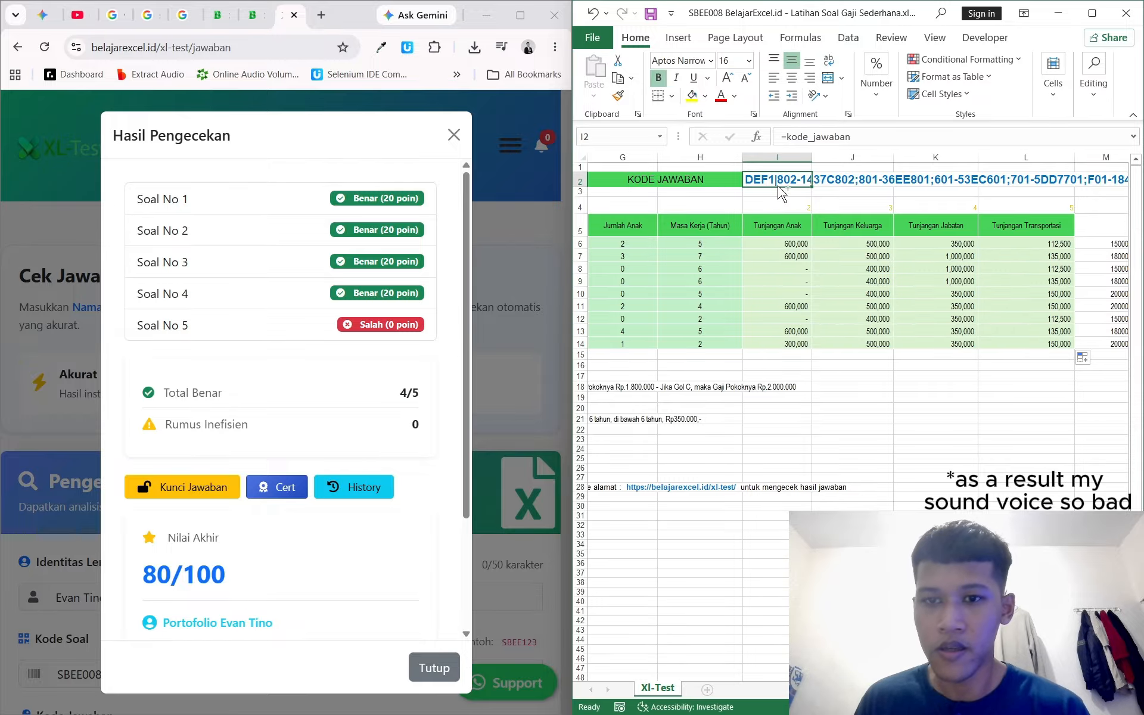
{"action": "key", "text": "ctrl+c"}
{"action": "left_click", "coordinate": [427, 670]}
{"action": "scroll", "coordinate": [230, 429], "scroll_direction": "down", "scroll_amount": 5}
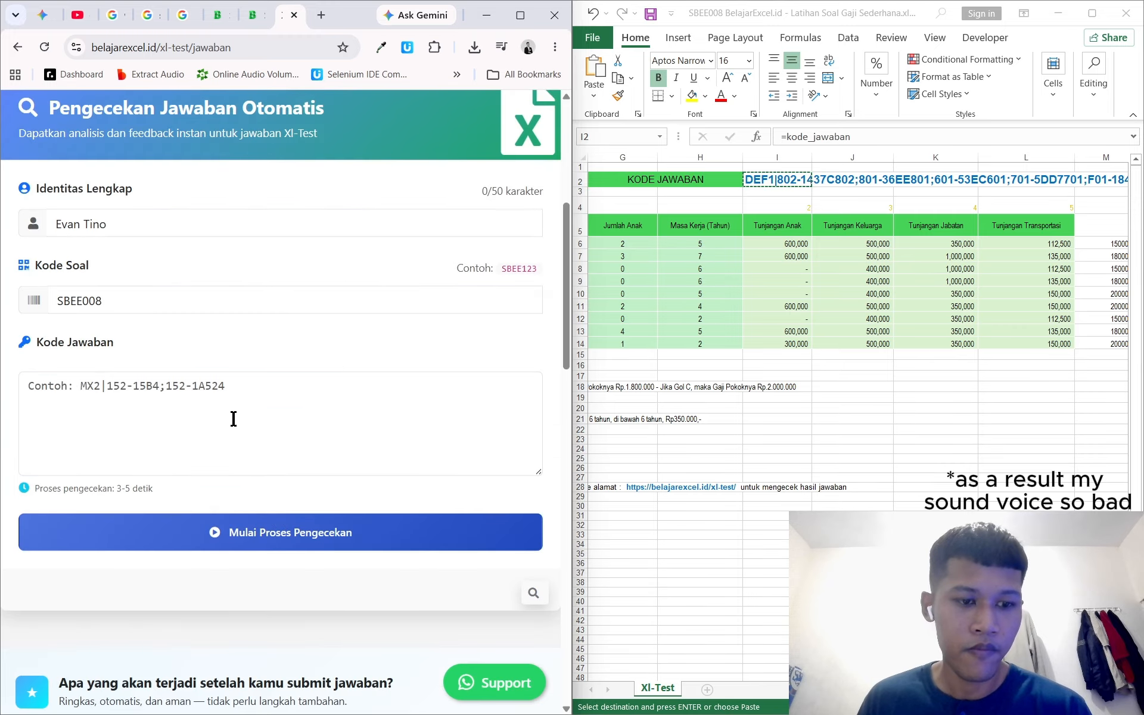
{"action": "left_click", "coordinate": [233, 419]}
{"action": "key", "text": "ctrl+v"}
{"action": "left_click", "coordinate": [302, 532]}
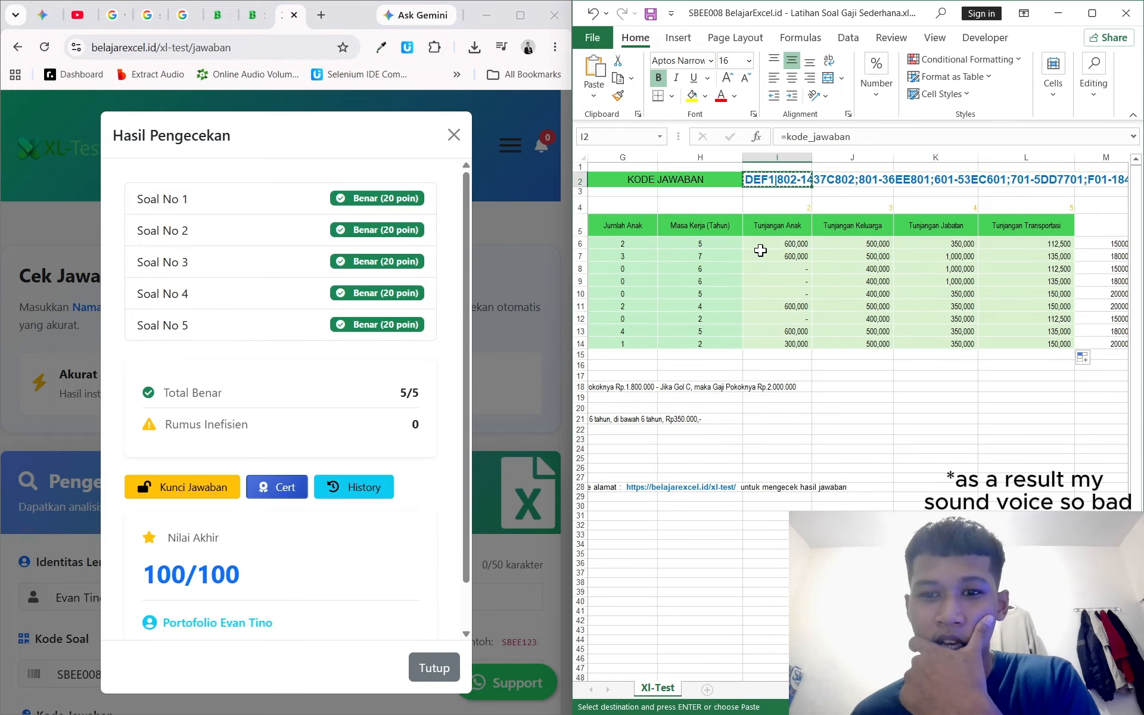
- Review the SWITCH formula for Gaji Pokok in cell E6, including its D6 expression argument
{"action": "scroll", "coordinate": [732, 248], "scroll_direction": "left", "scroll_amount": 4}
{"action": "left_click", "coordinate": [732, 246]}
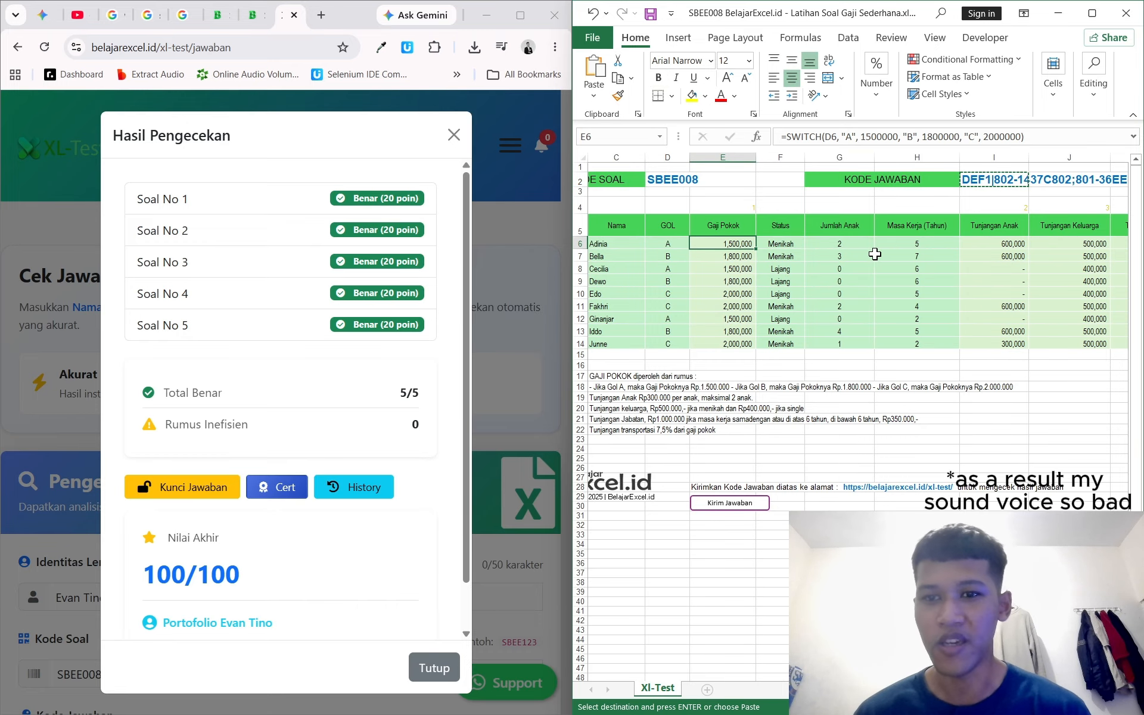
{"action": "scroll", "coordinate": [875, 253], "scroll_direction": "right", "scroll_amount": 1}
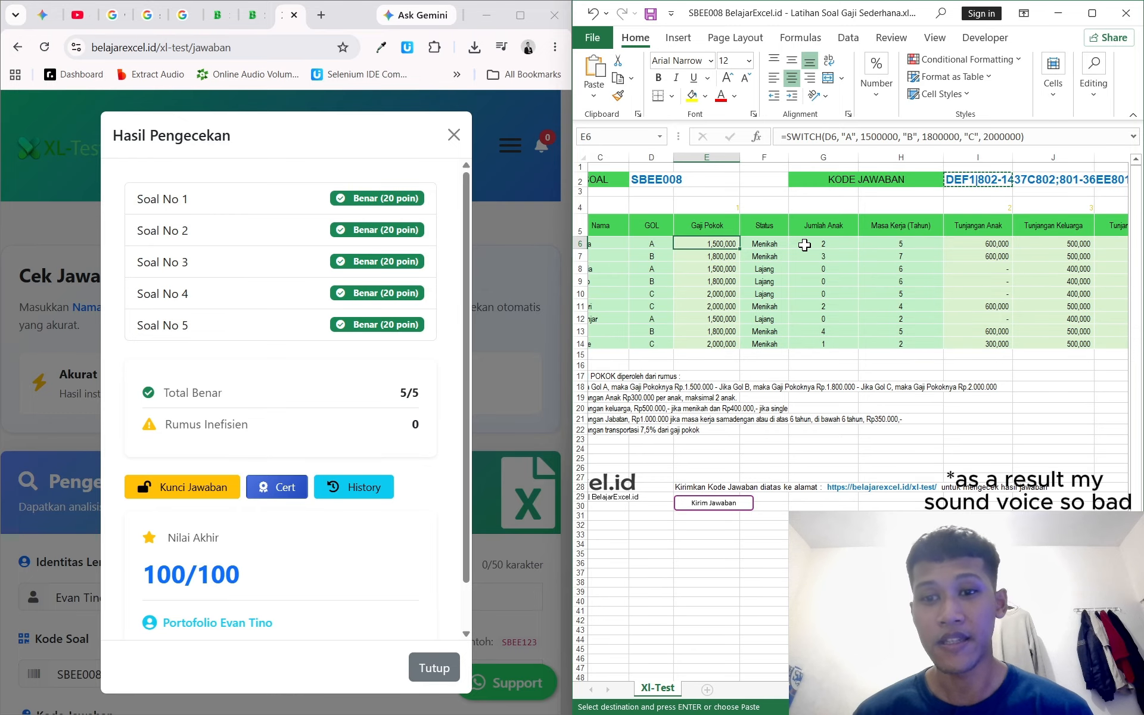
{"action": "scroll", "coordinate": [804, 245], "scroll_direction": "right", "scroll_amount": 3}
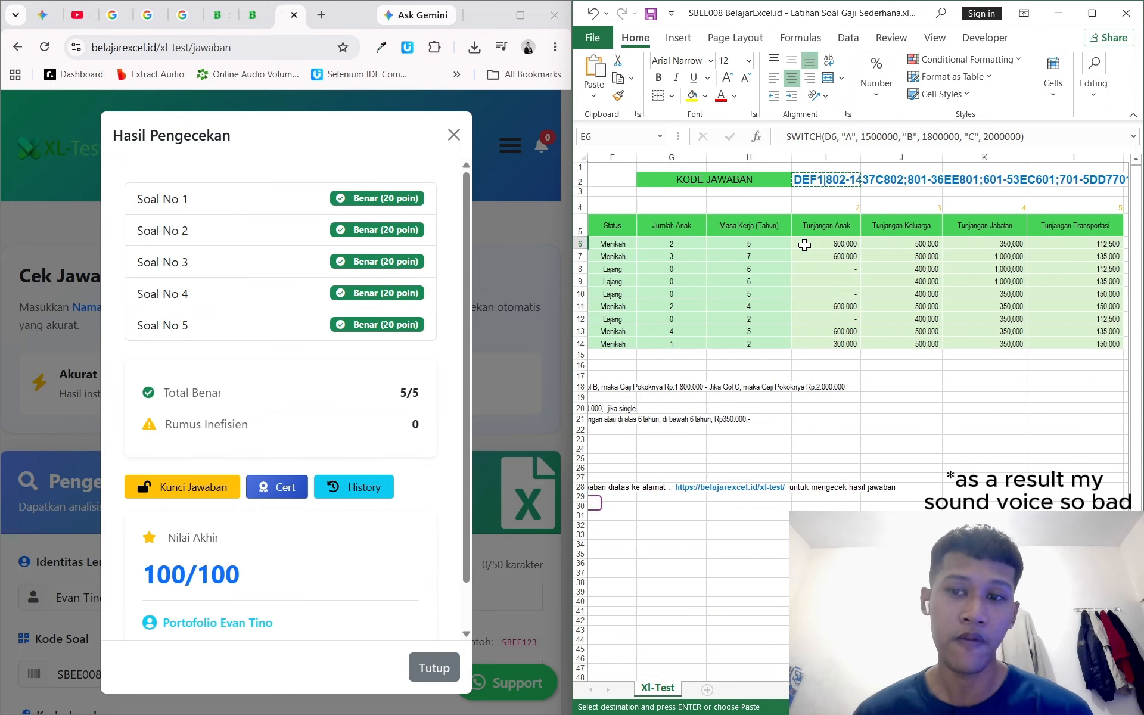
{"action": "scroll", "coordinate": [804, 245], "scroll_direction": "left", "scroll_amount": 2}
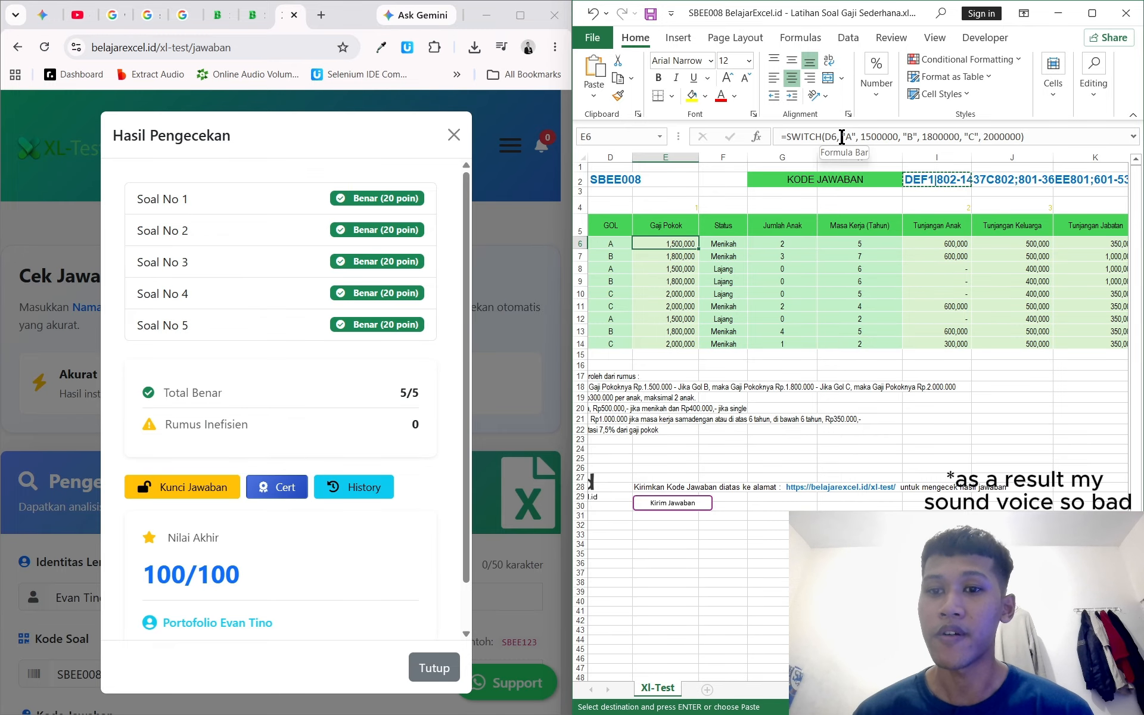
{"action": "double_click", "coordinate": [828, 135]}
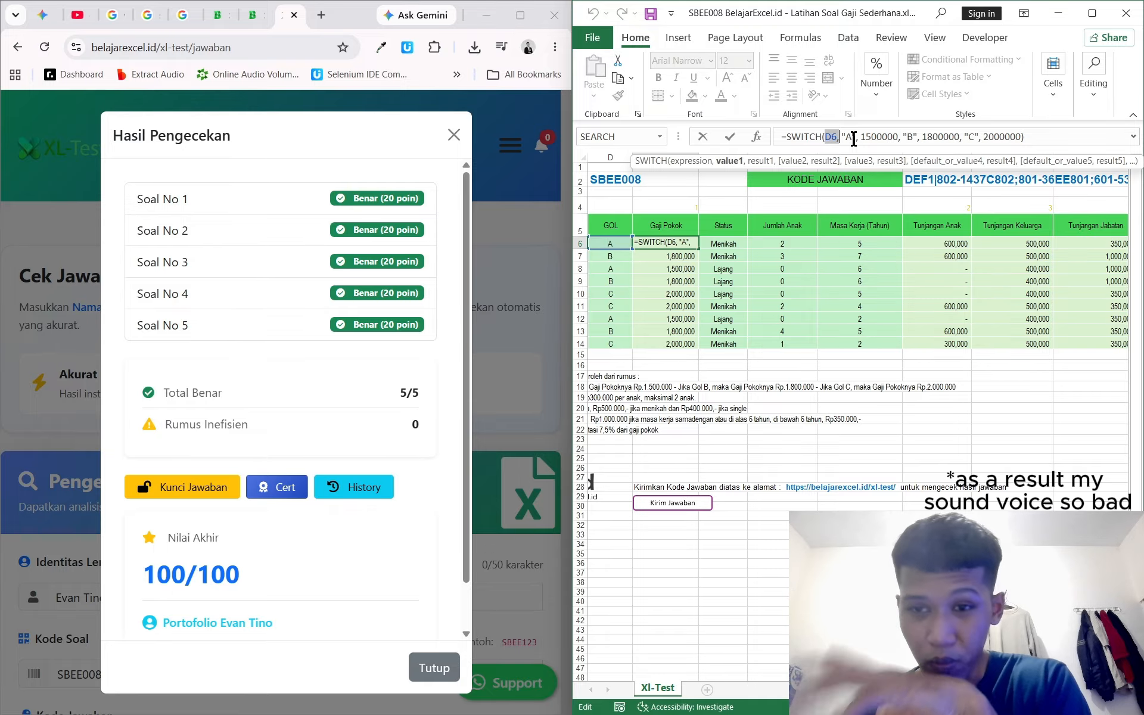
{"action": "left_click", "coordinate": [859, 364]}
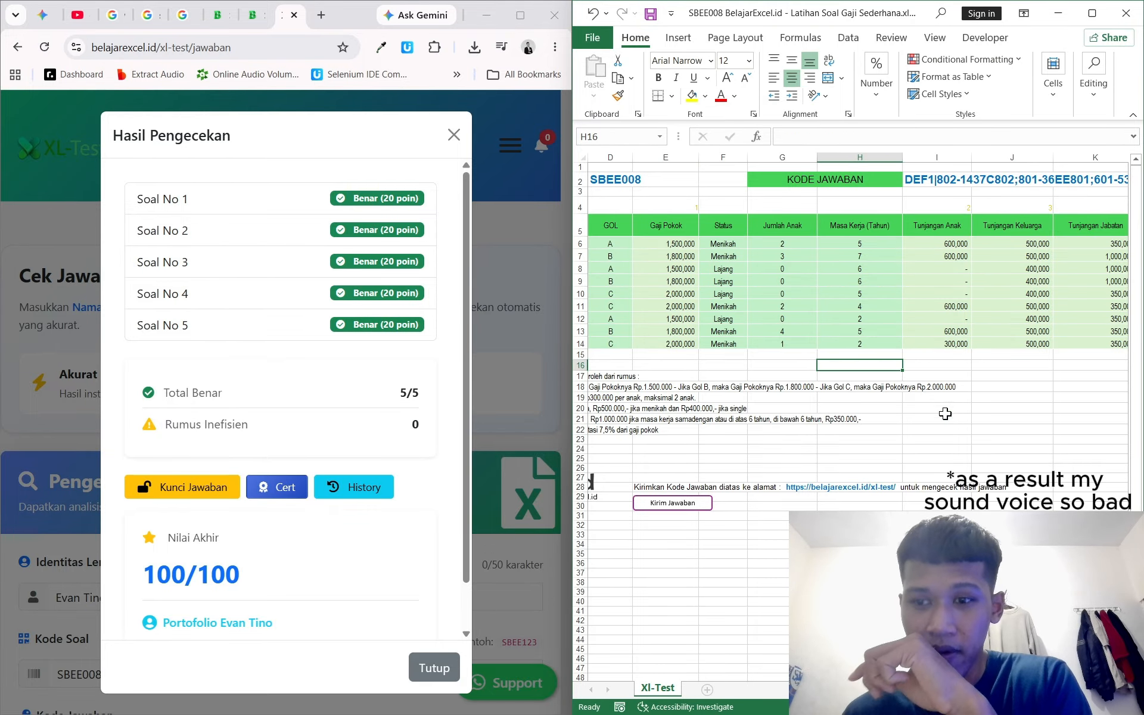
- Review the IFS formula in cell M6, examining its logical tests on D6 for the A, B and C grades
{"action": "scroll", "coordinate": [1090, 252], "scroll_direction": "right", "scroll_amount": 3}
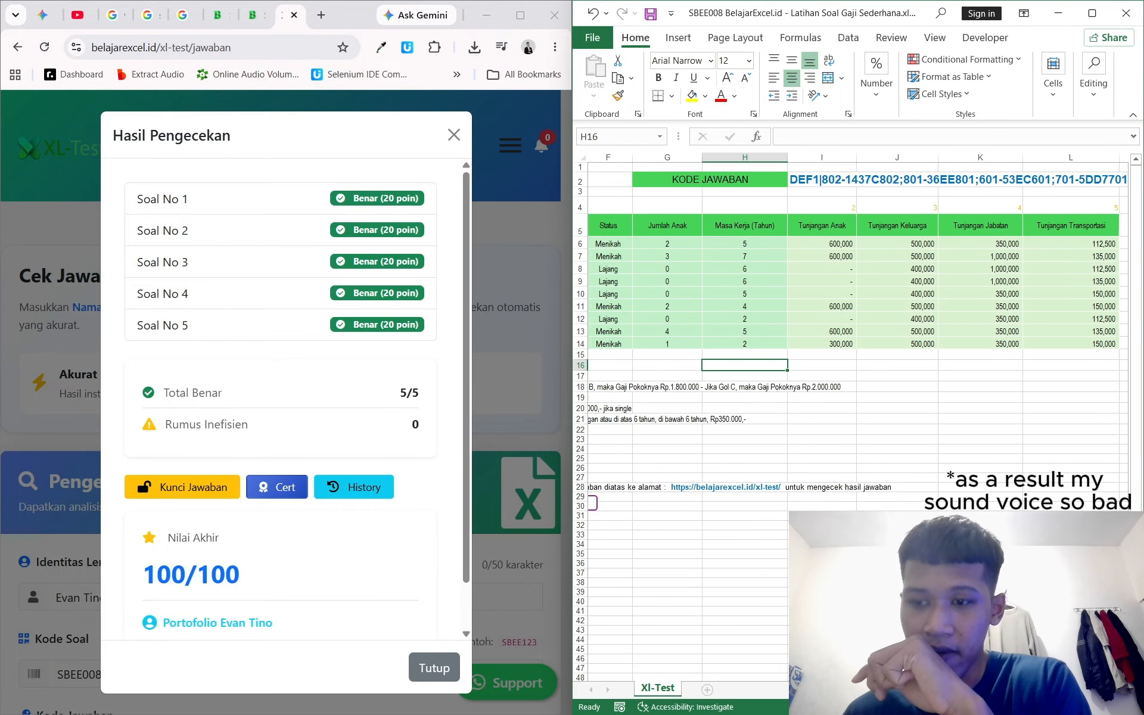
{"action": "left_click", "coordinate": [1053, 245]}
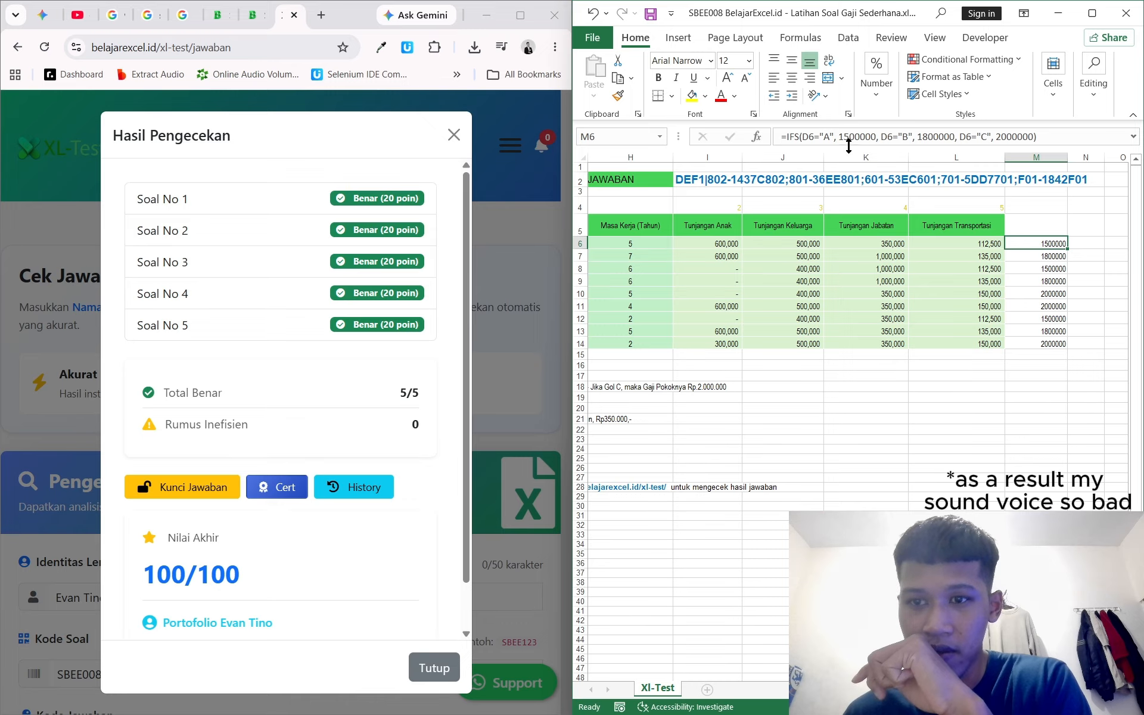
{"action": "left_click", "coordinate": [814, 136]}
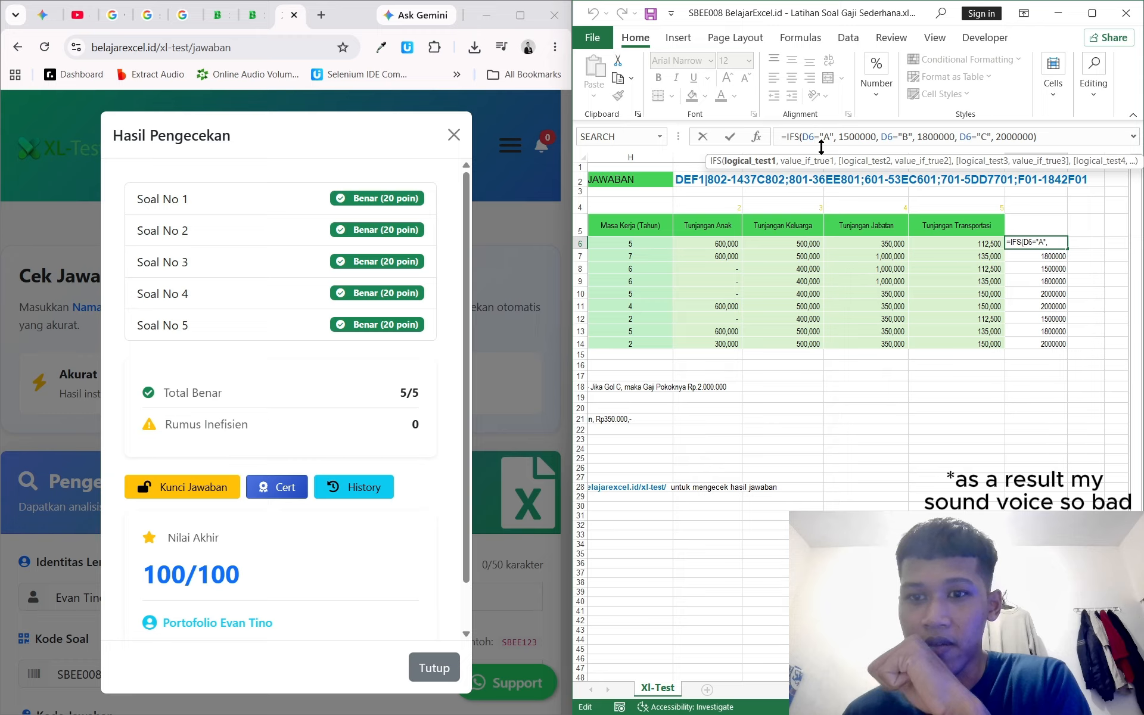
{"action": "left_click", "coordinate": [890, 136]}
{"action": "left_click", "coordinate": [960, 137]}
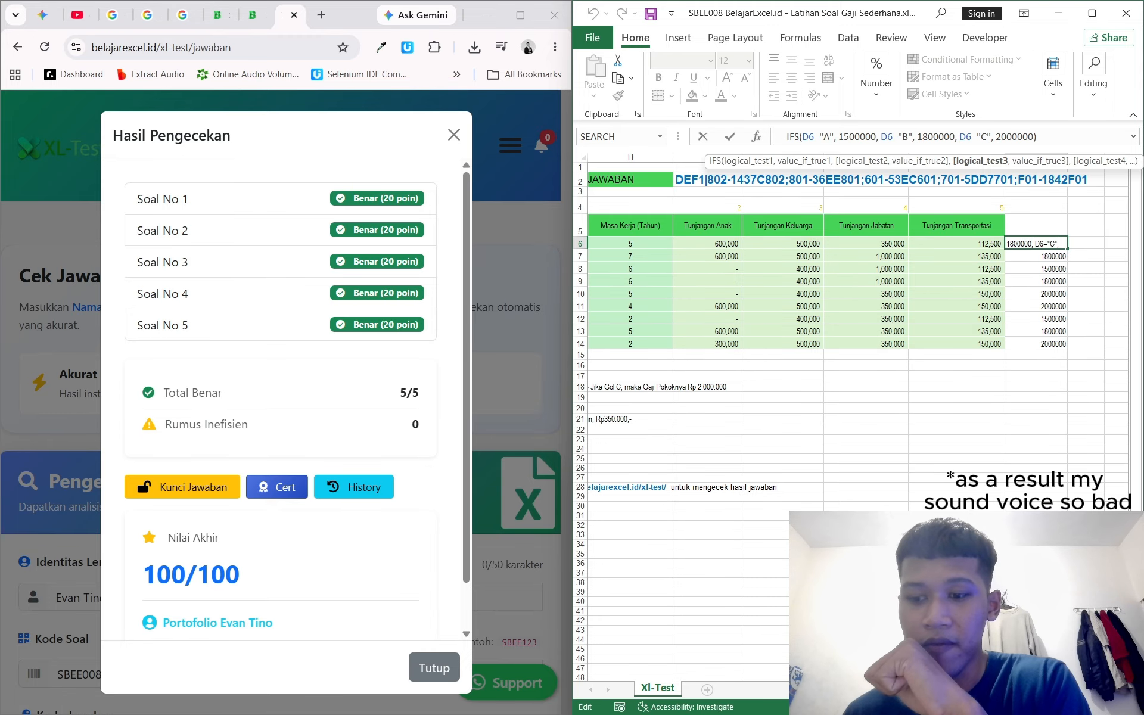
{"action": "scroll", "coordinate": [858, 417], "scroll_direction": "left", "scroll_amount": 6}
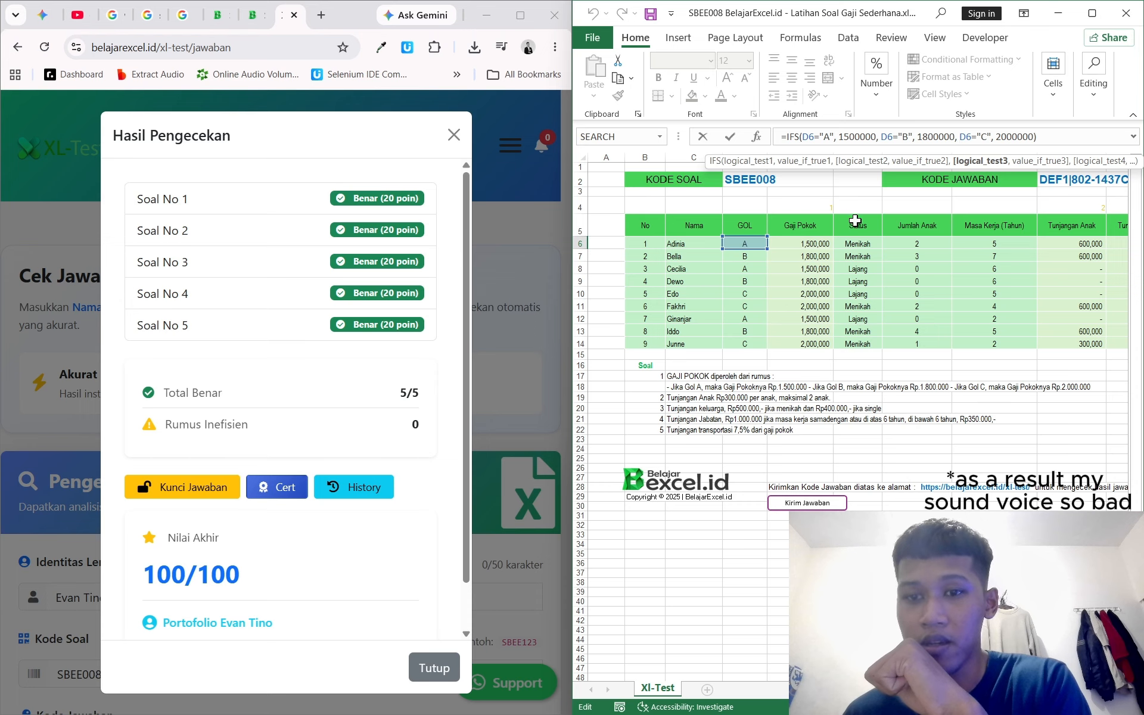
{"action": "key", "text": "Escape"}
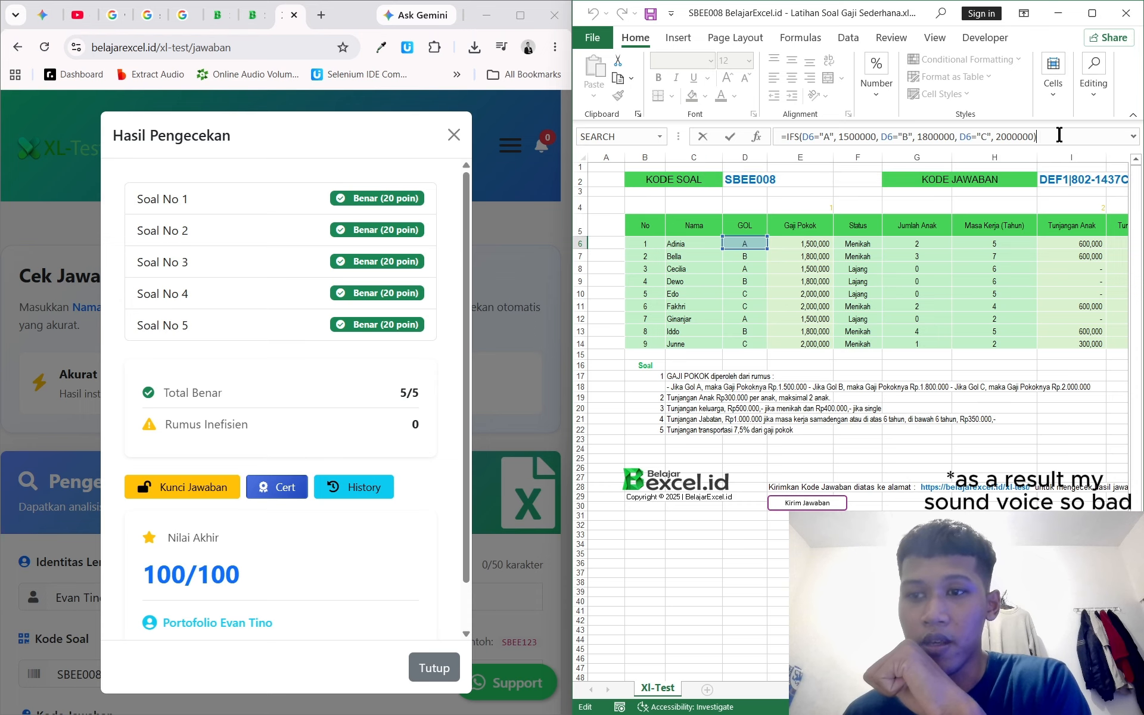
{"action": "key", "text": "Return"}
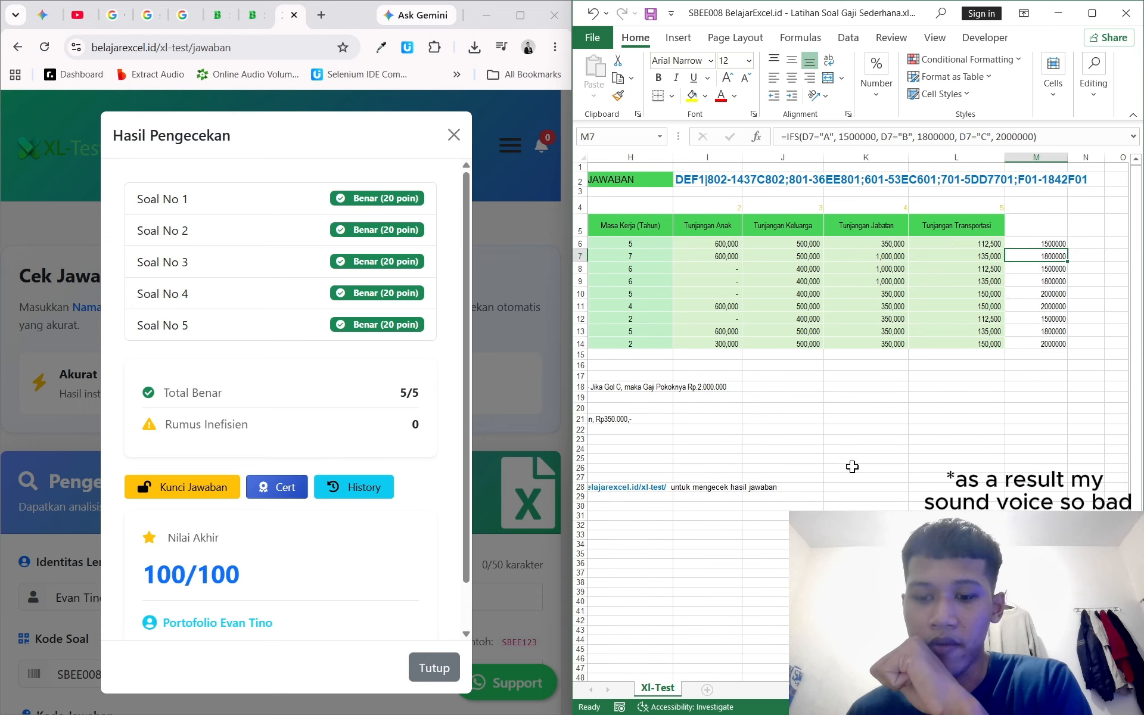
- Examine the value and result pairs of the SWITCH formula in E6 for comparison with the IFS version
{"action": "scroll", "coordinate": [856, 290], "scroll_direction": "left", "scroll_amount": 3}
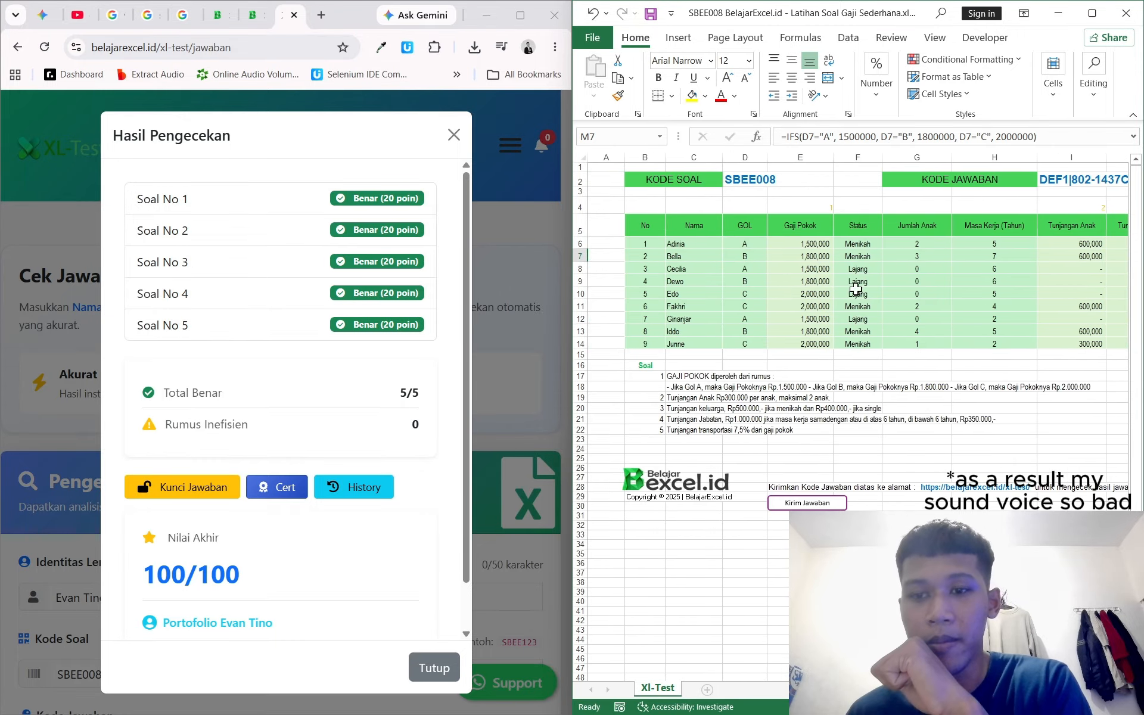
{"action": "left_click", "coordinate": [815, 245]}
{"action": "left_click", "coordinate": [837, 135]}
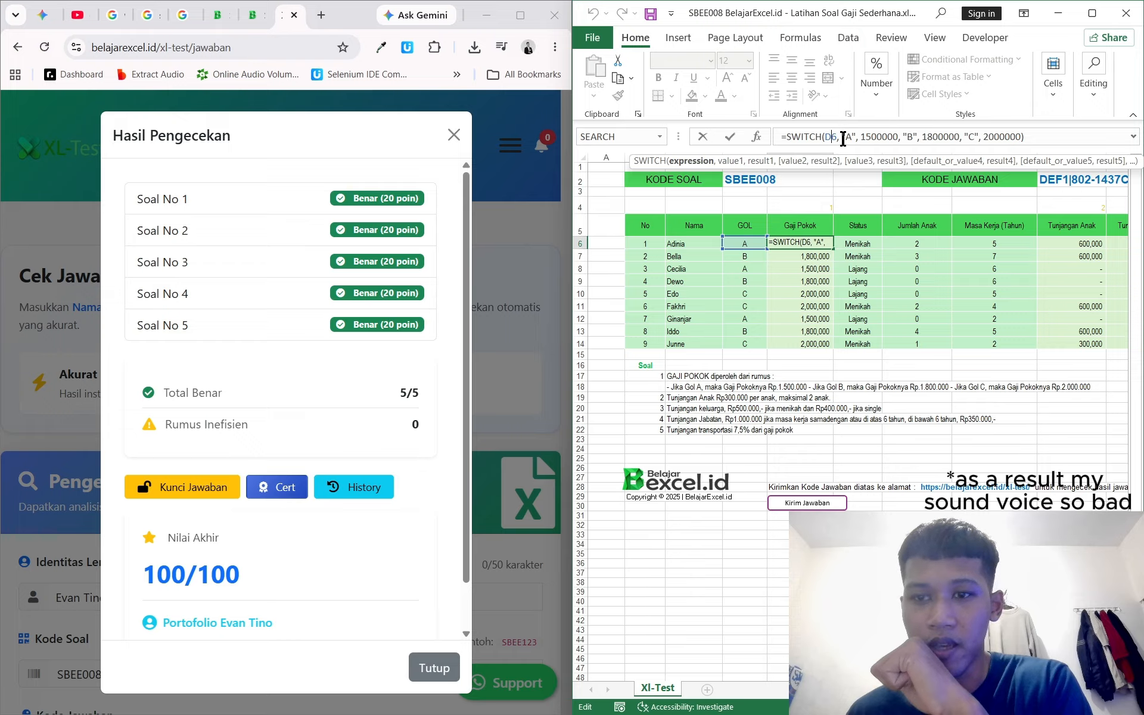
{"action": "left_click_drag", "start_coordinate": [842, 138], "coordinate": [918, 138]}
{"action": "left_click", "coordinate": [933, 141]}
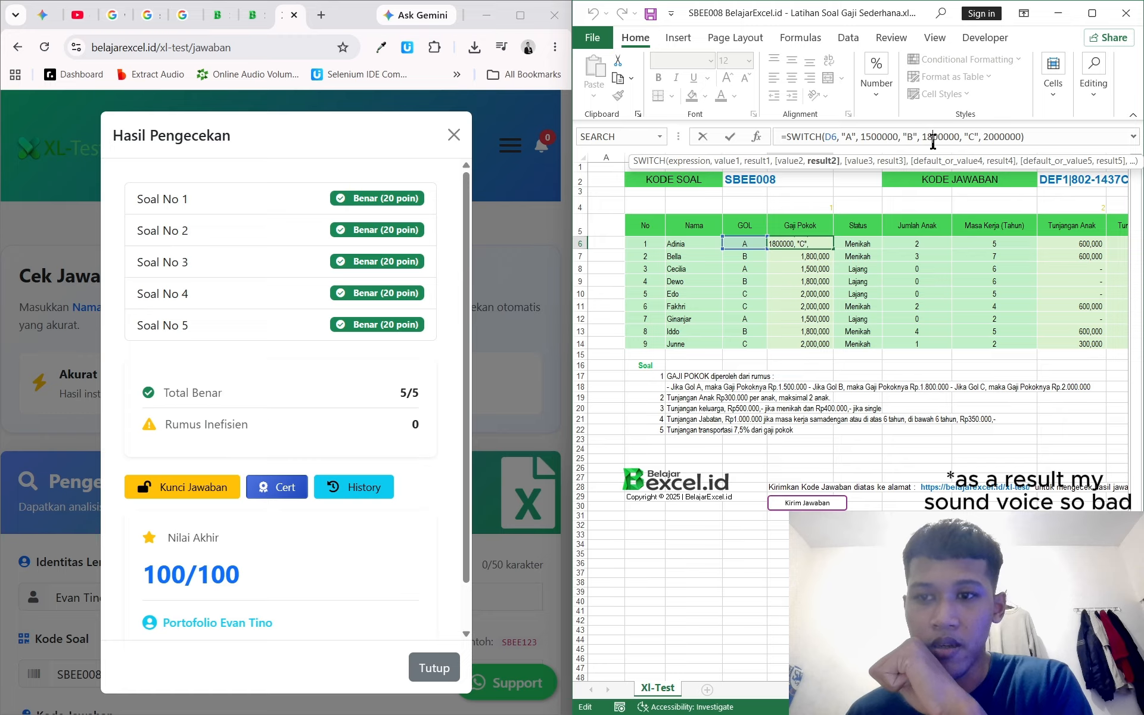
{"action": "left_click", "coordinate": [968, 136]}
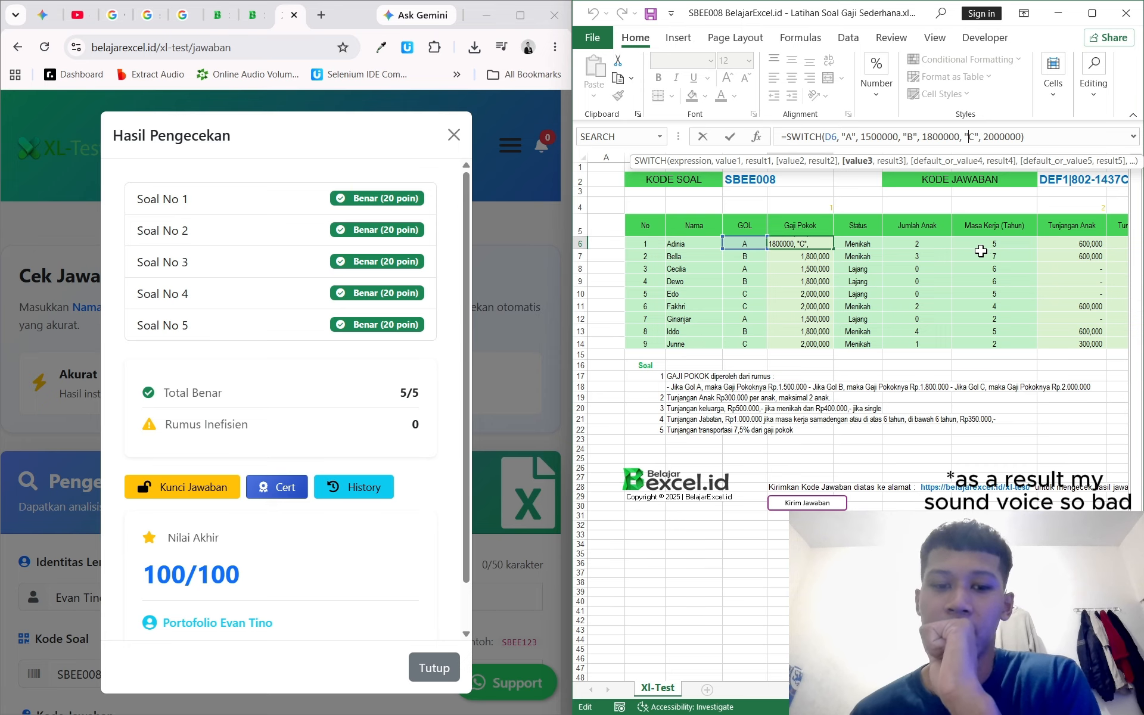
{"action": "left_click", "coordinate": [352, 326]}
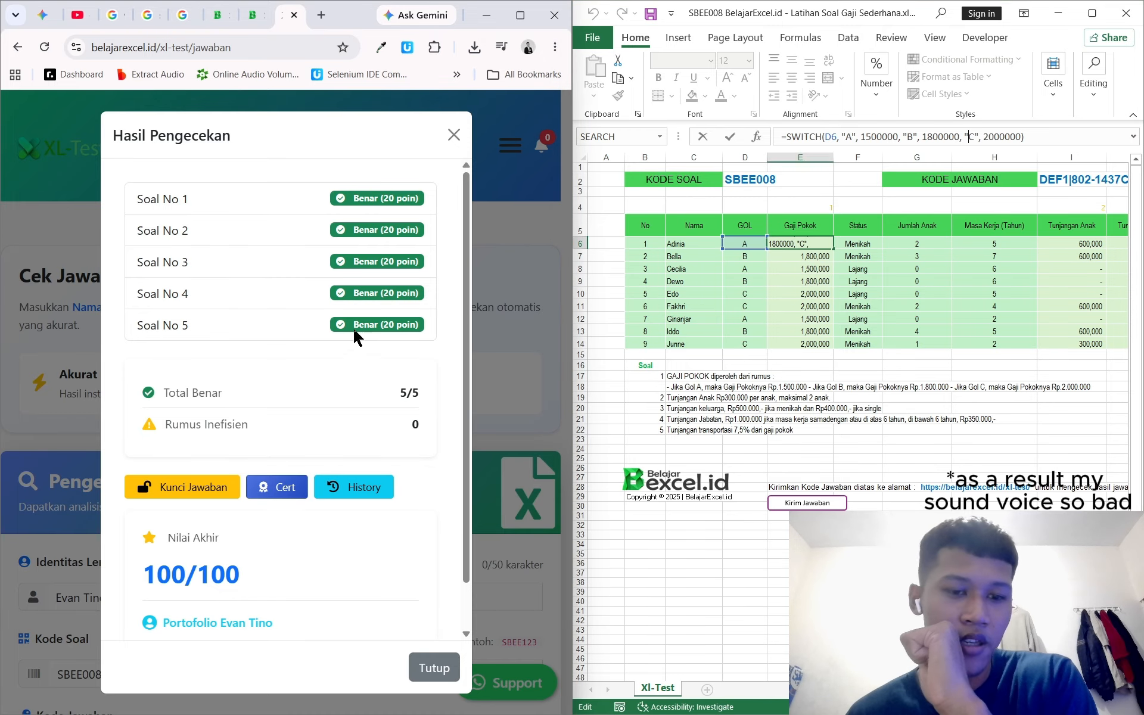
{"action": "mouse_move", "coordinate": [465, 302]}
{"action": "left_mouse_down"}
{"action": "mouse_move", "coordinate": [460, 362]}
{"action": "mouse_move", "coordinate": [464, 280]}
{"action": "left_mouse_up"}
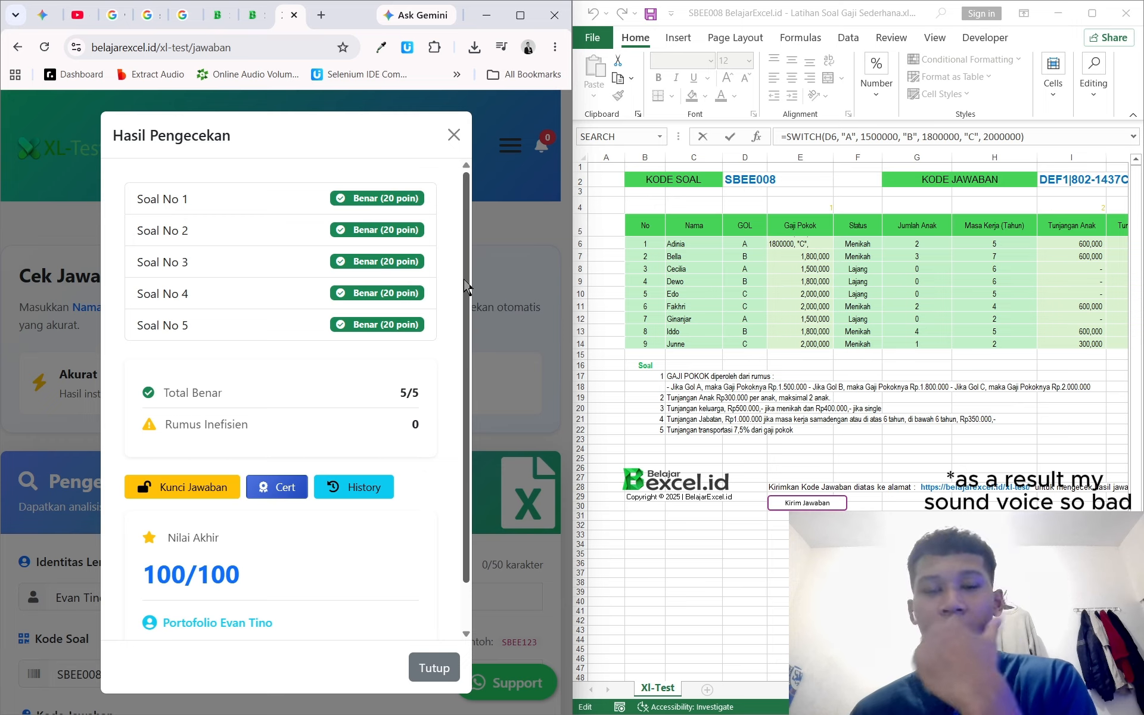